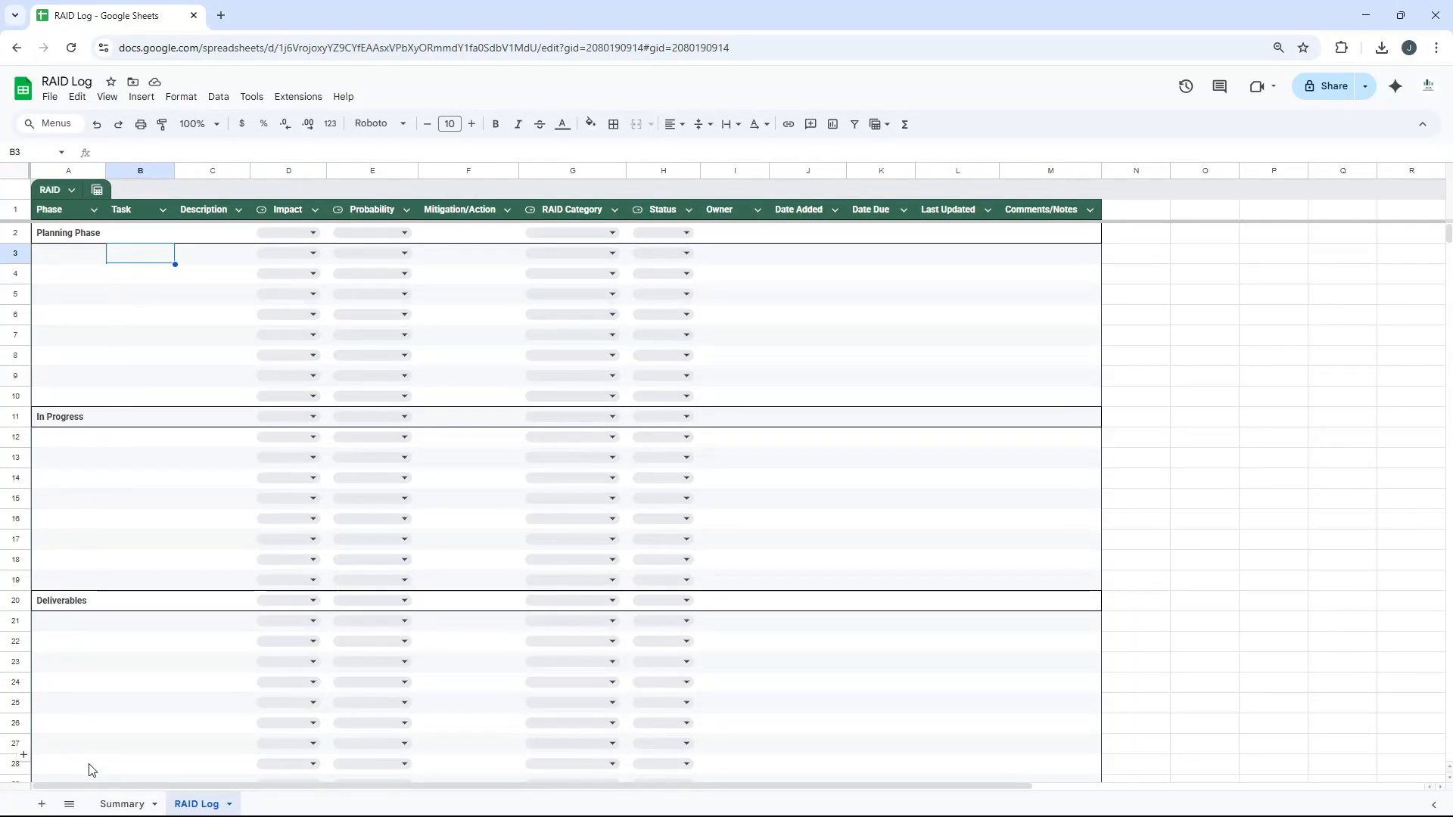
View the RAID Summary metrics on the Summary sheet, and return to the Phase header of the RAID Log sheet.
click(121, 804)
click(178, 457)
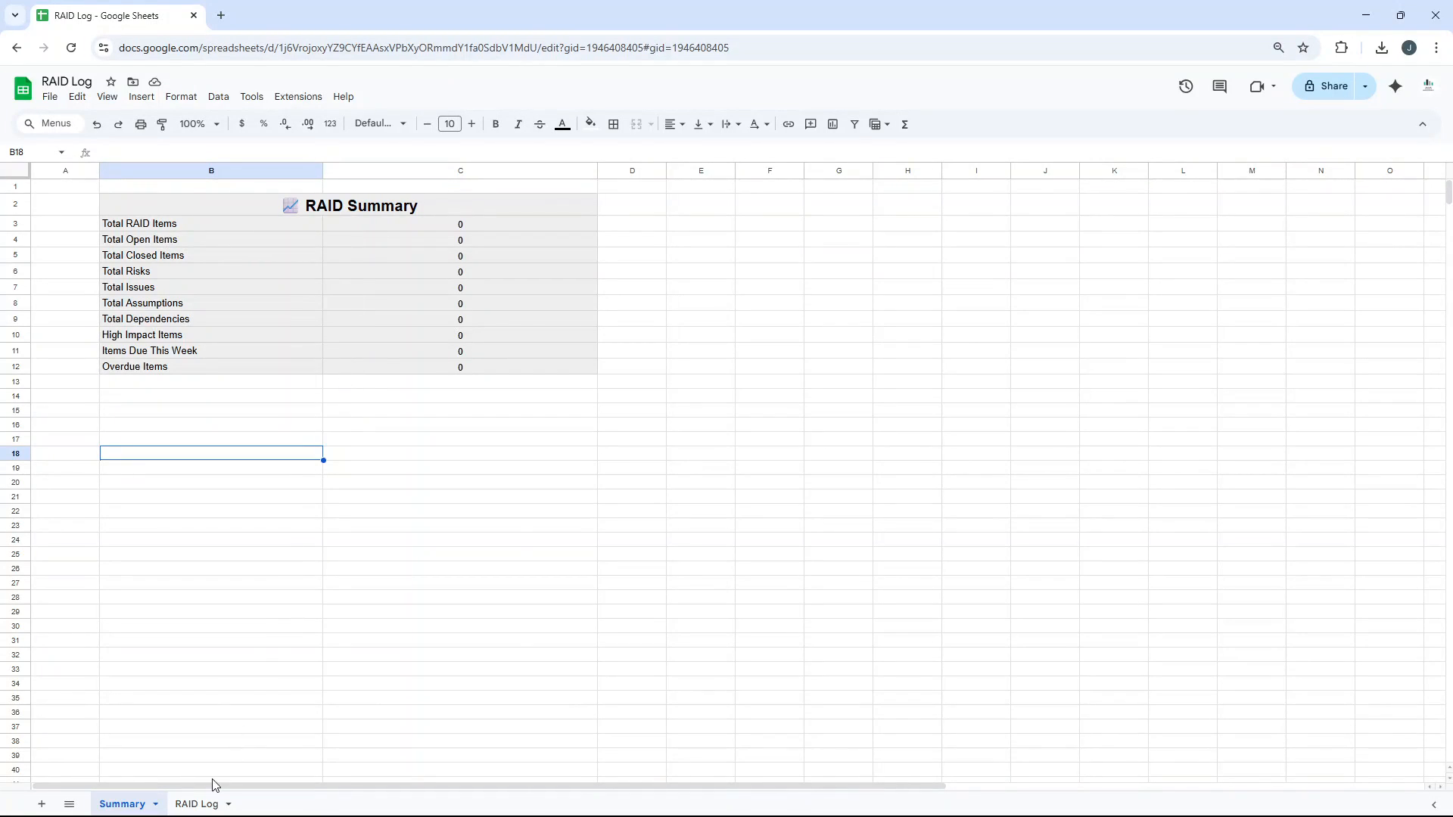
click(200, 803)
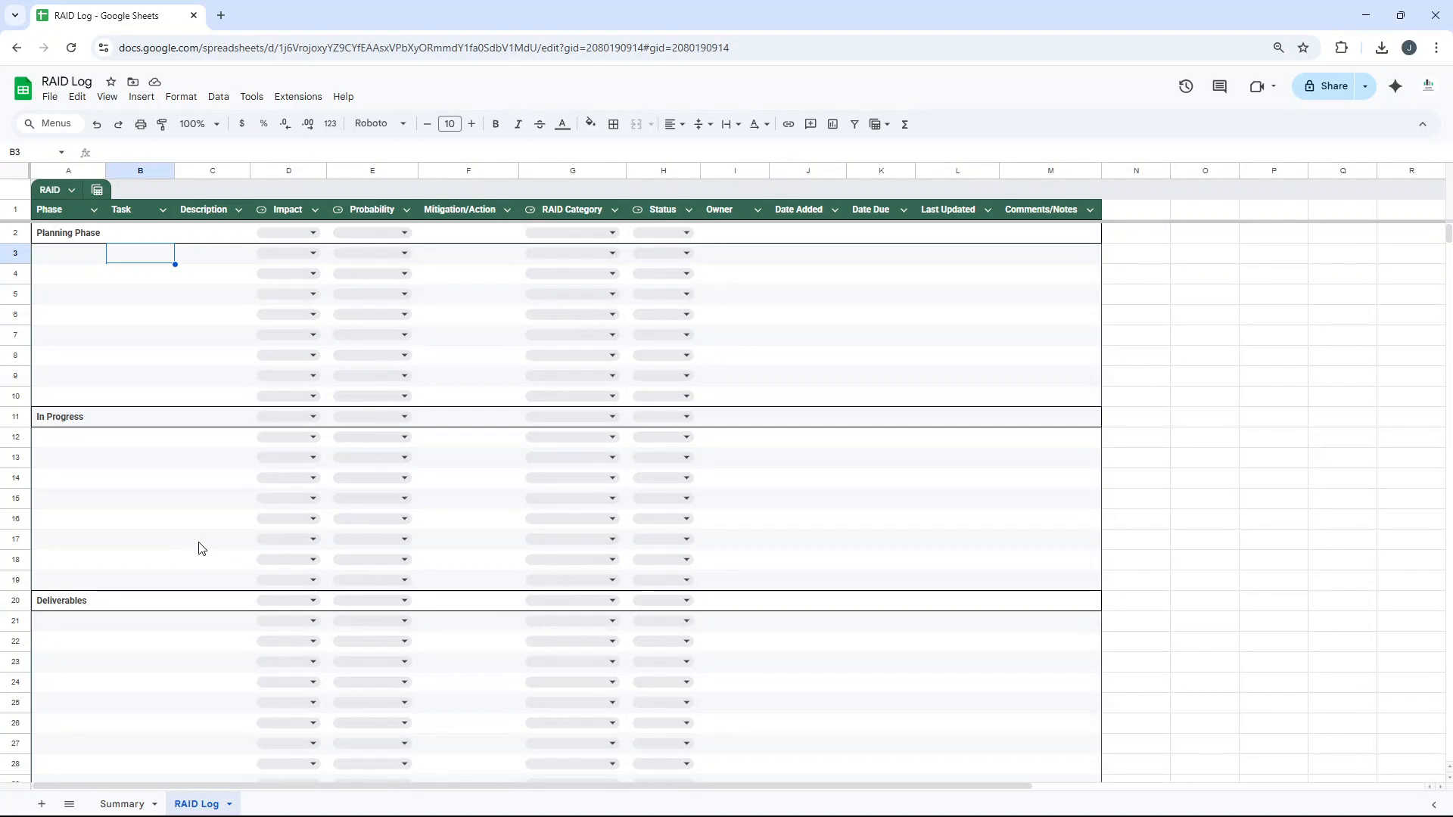
click(66, 219)
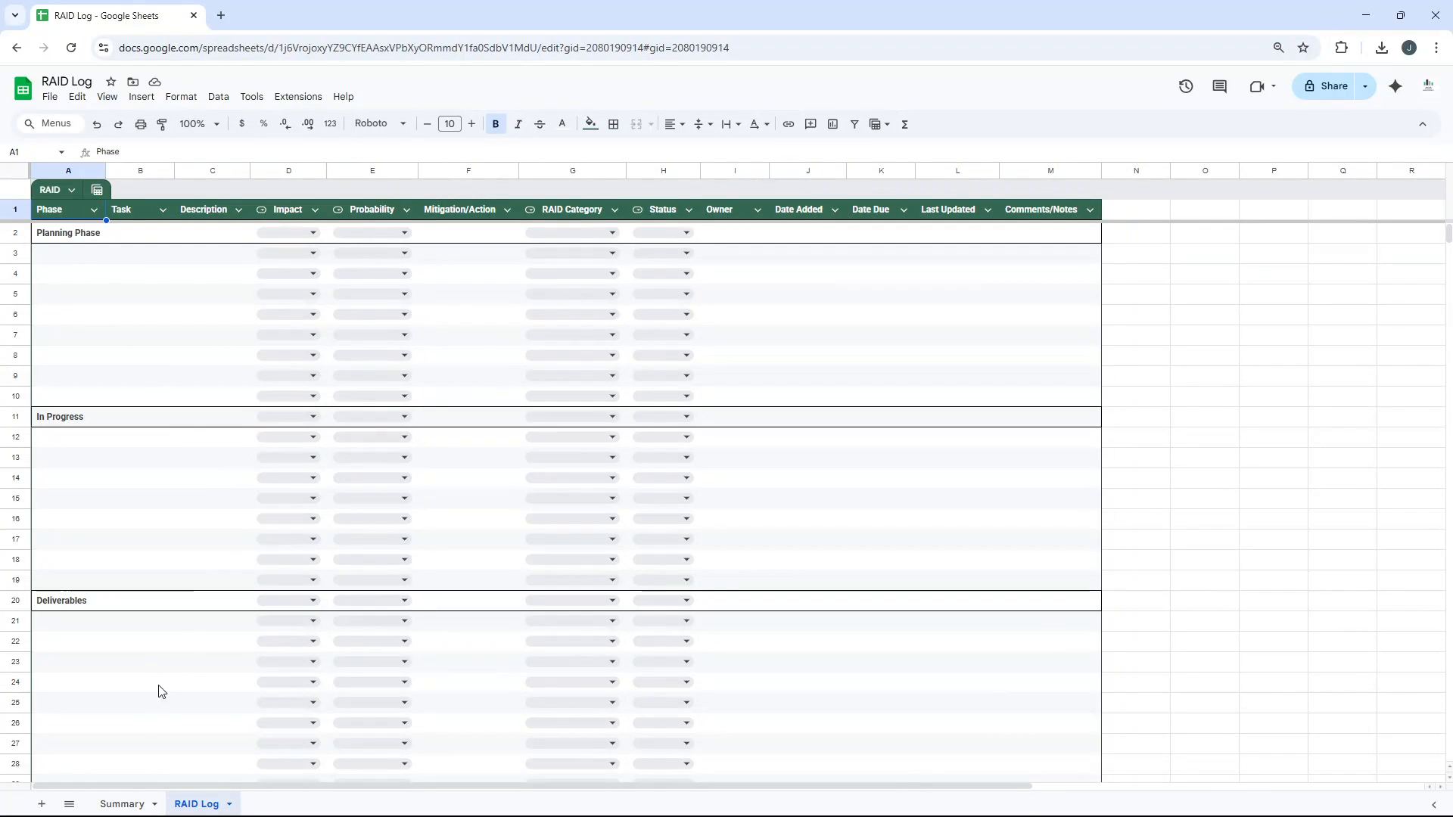
Add a new sheet and enter the headers Test, Test 1 and Test 2 in cells A1 to C1.
click(47, 804)
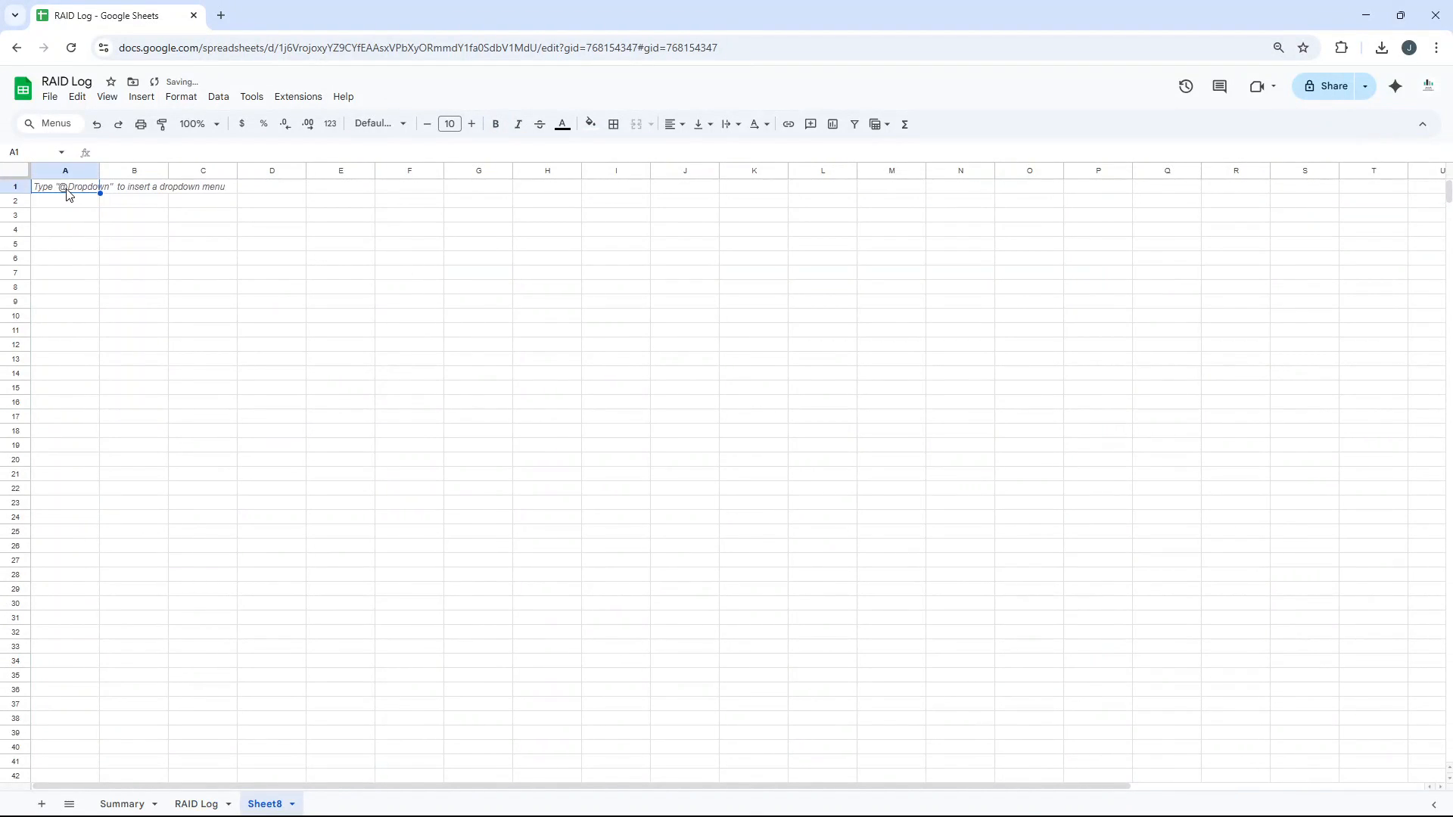
text(Test)
key(Tab)
text(Test 1)
key(Tab)
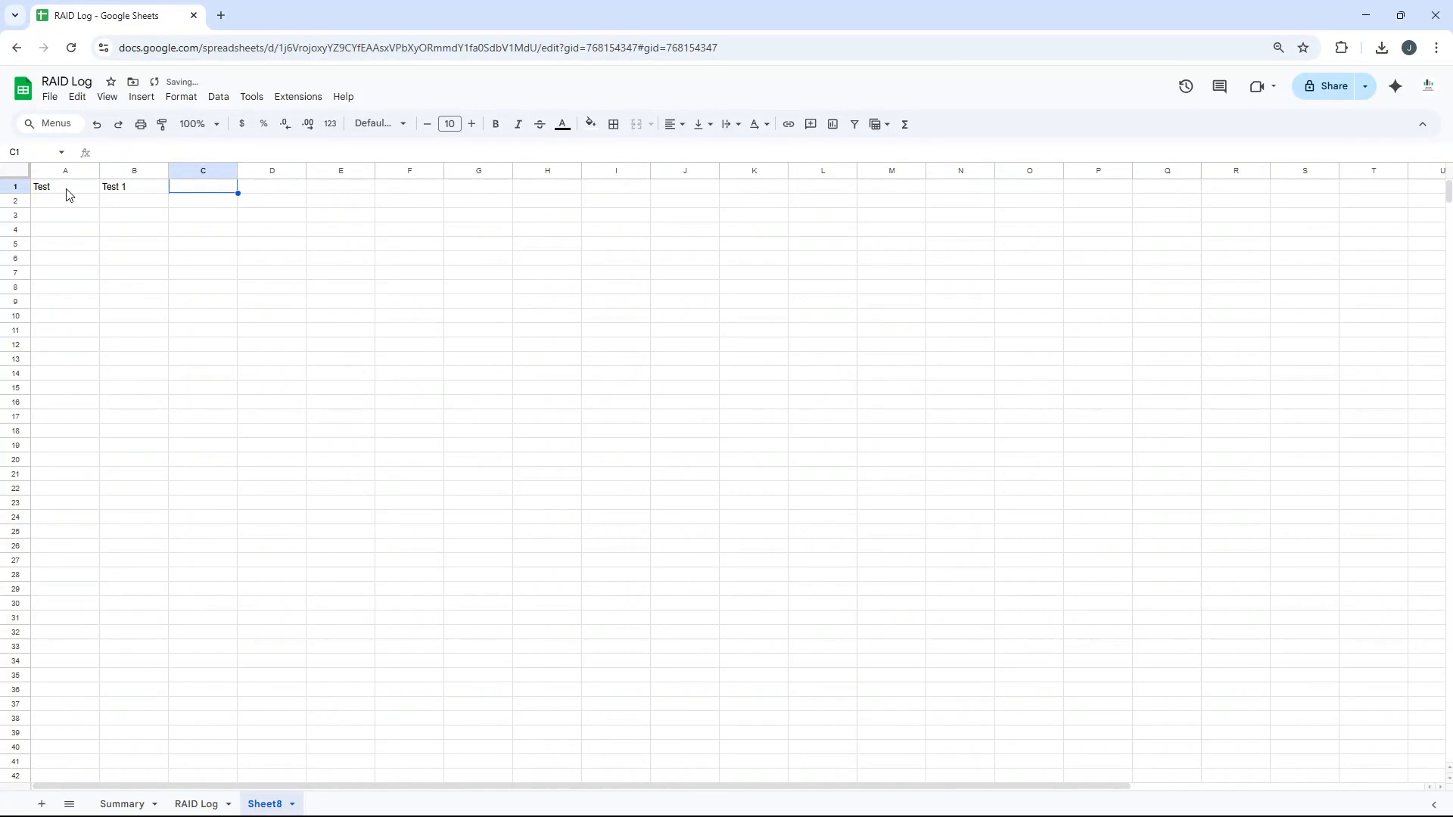
text(Test 2)
click(143, 230)
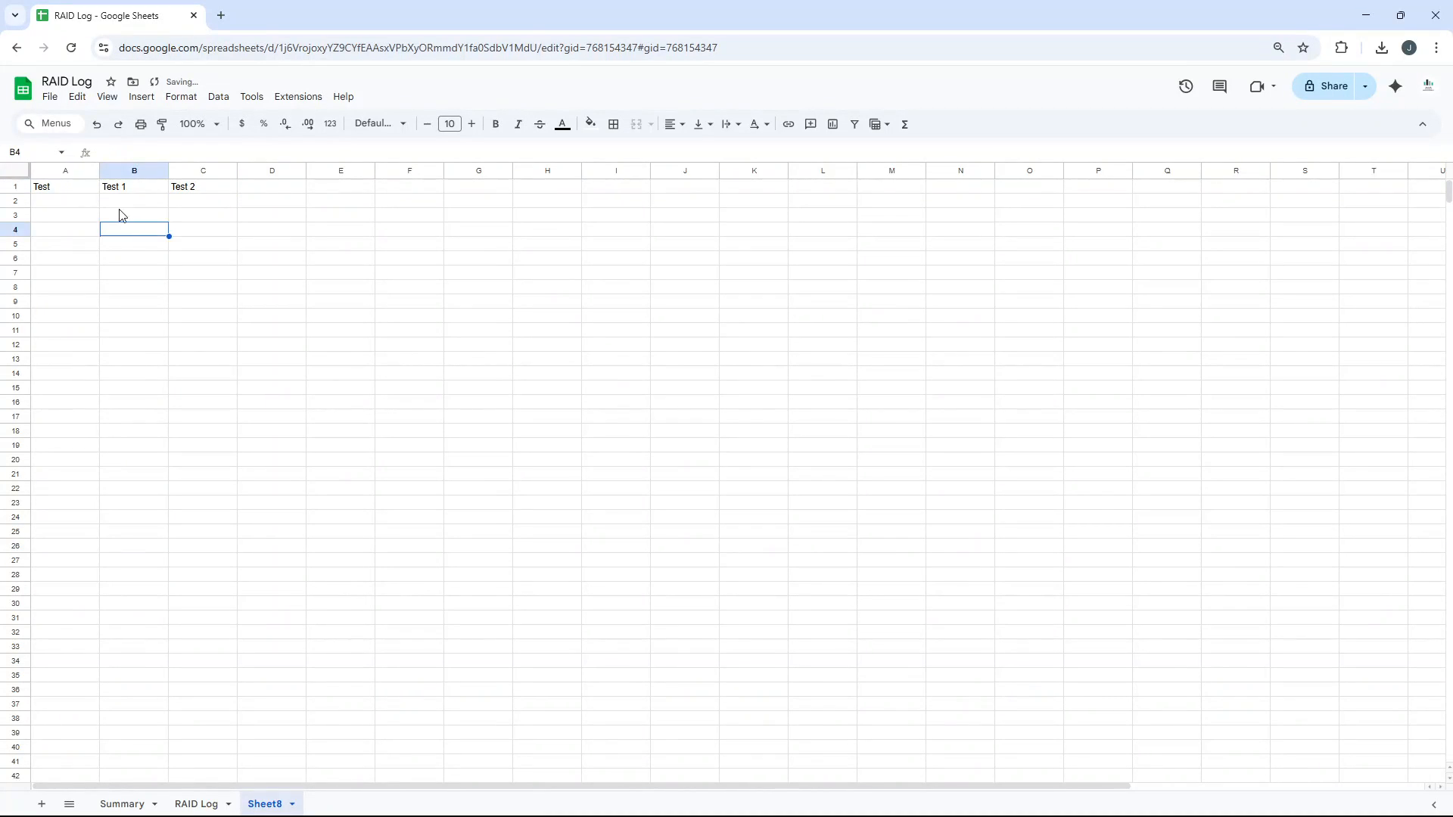
Convert the range A1:C15 on the new sheet to a table.
drag(82, 193, 203, 402)
right_click(139, 185)
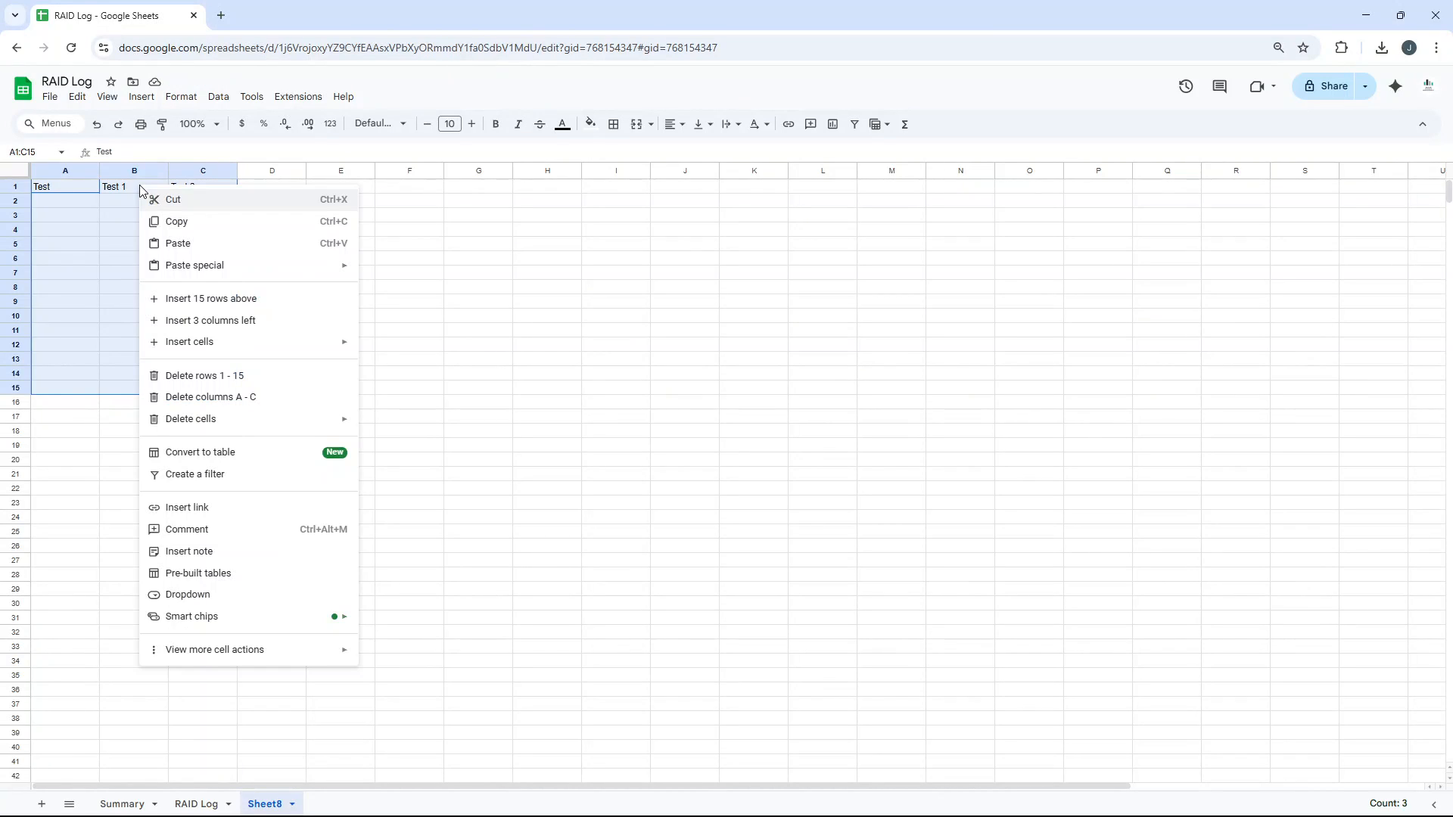
click(236, 453)
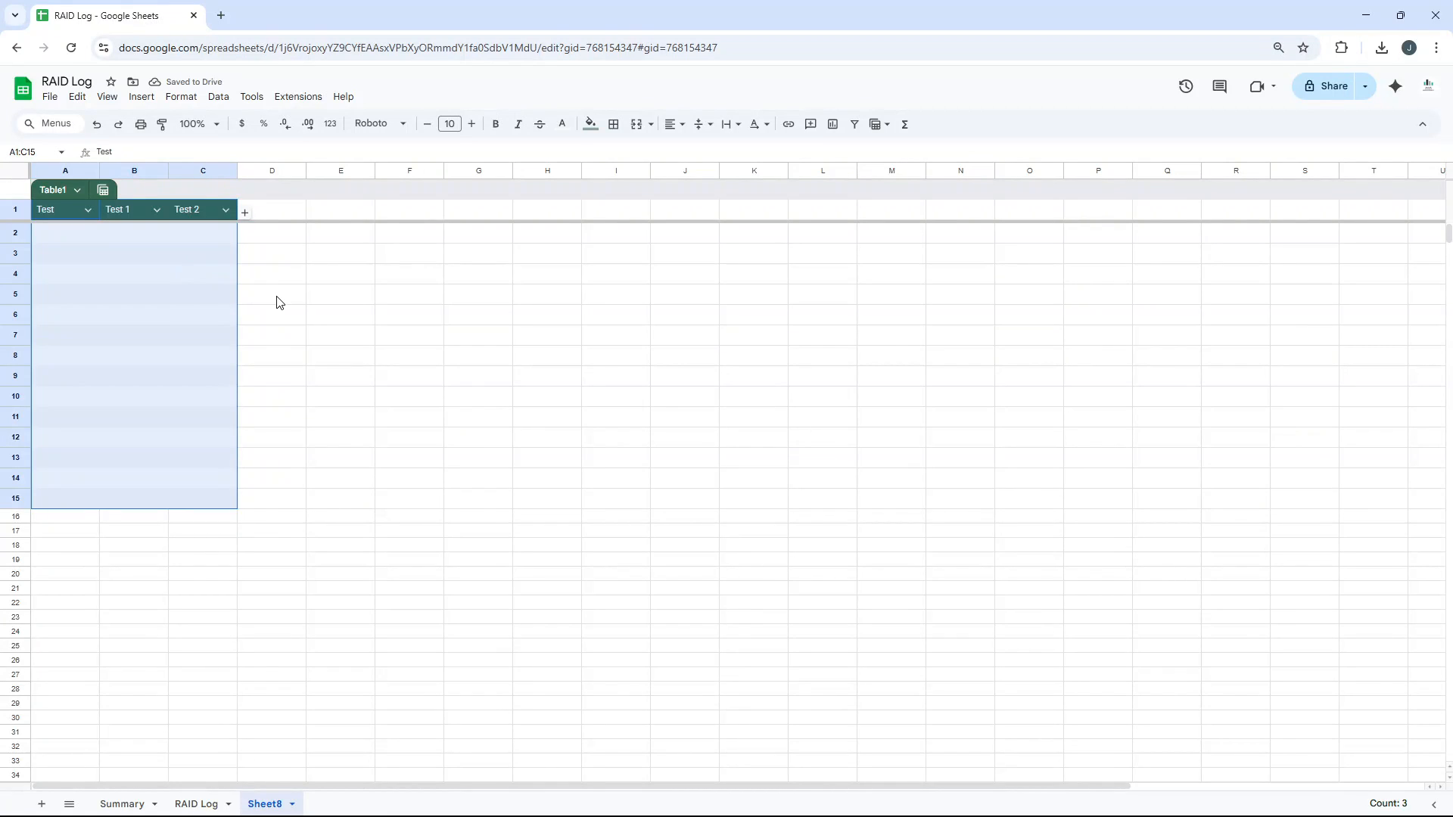
click(296, 364)
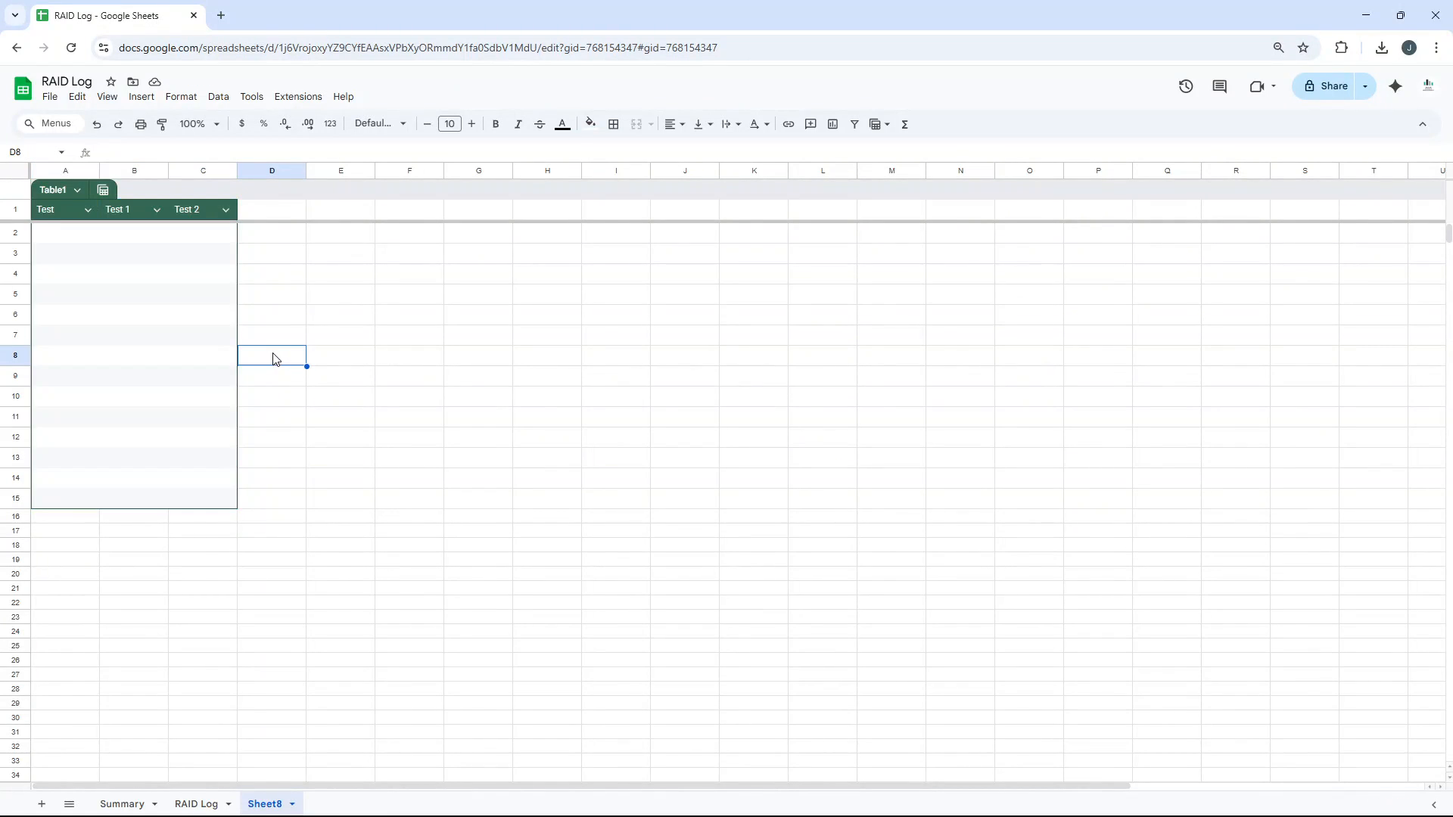
Delete the test sheet containing the trial table.
right_click(274, 802)
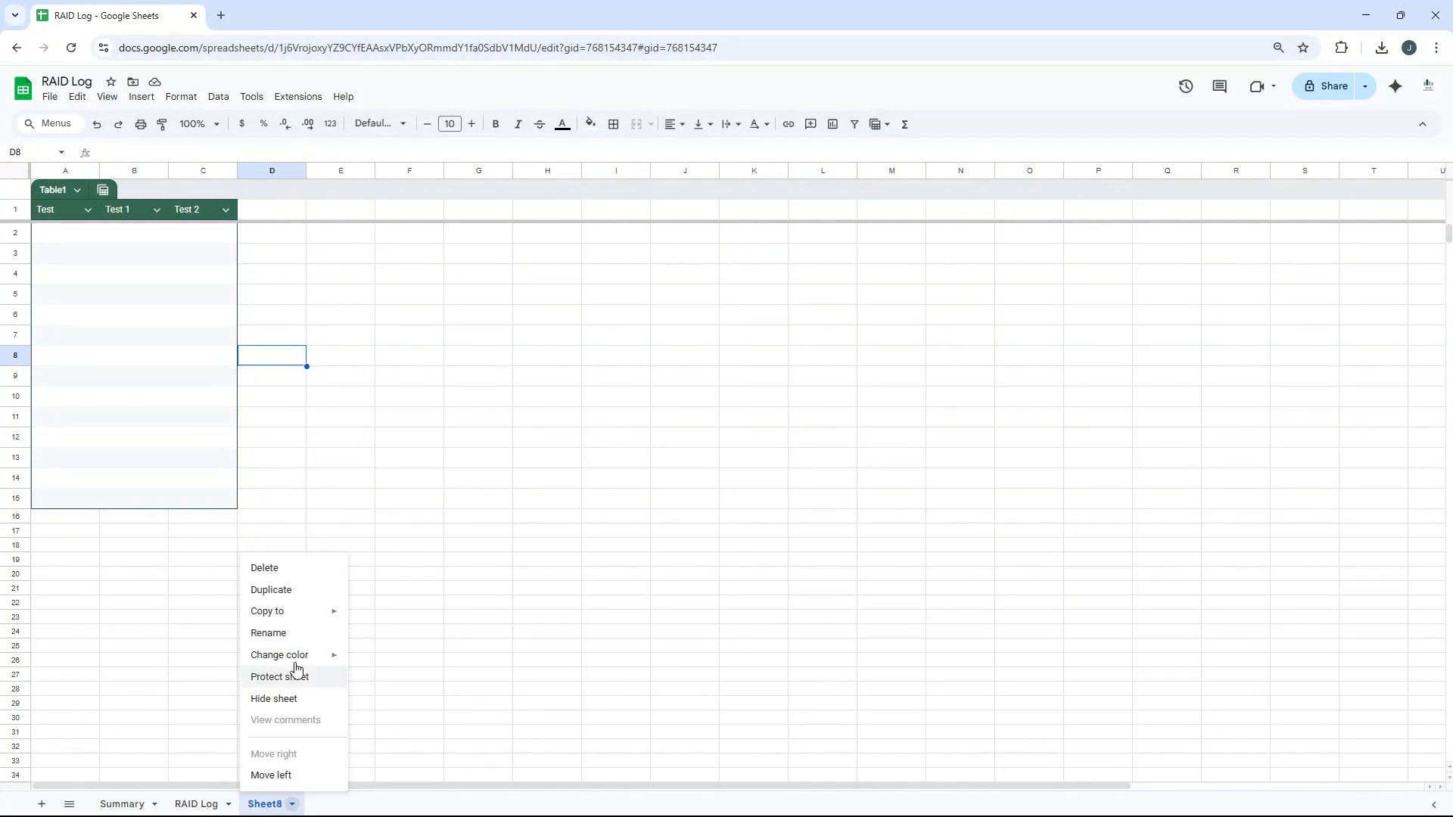
click(295, 577)
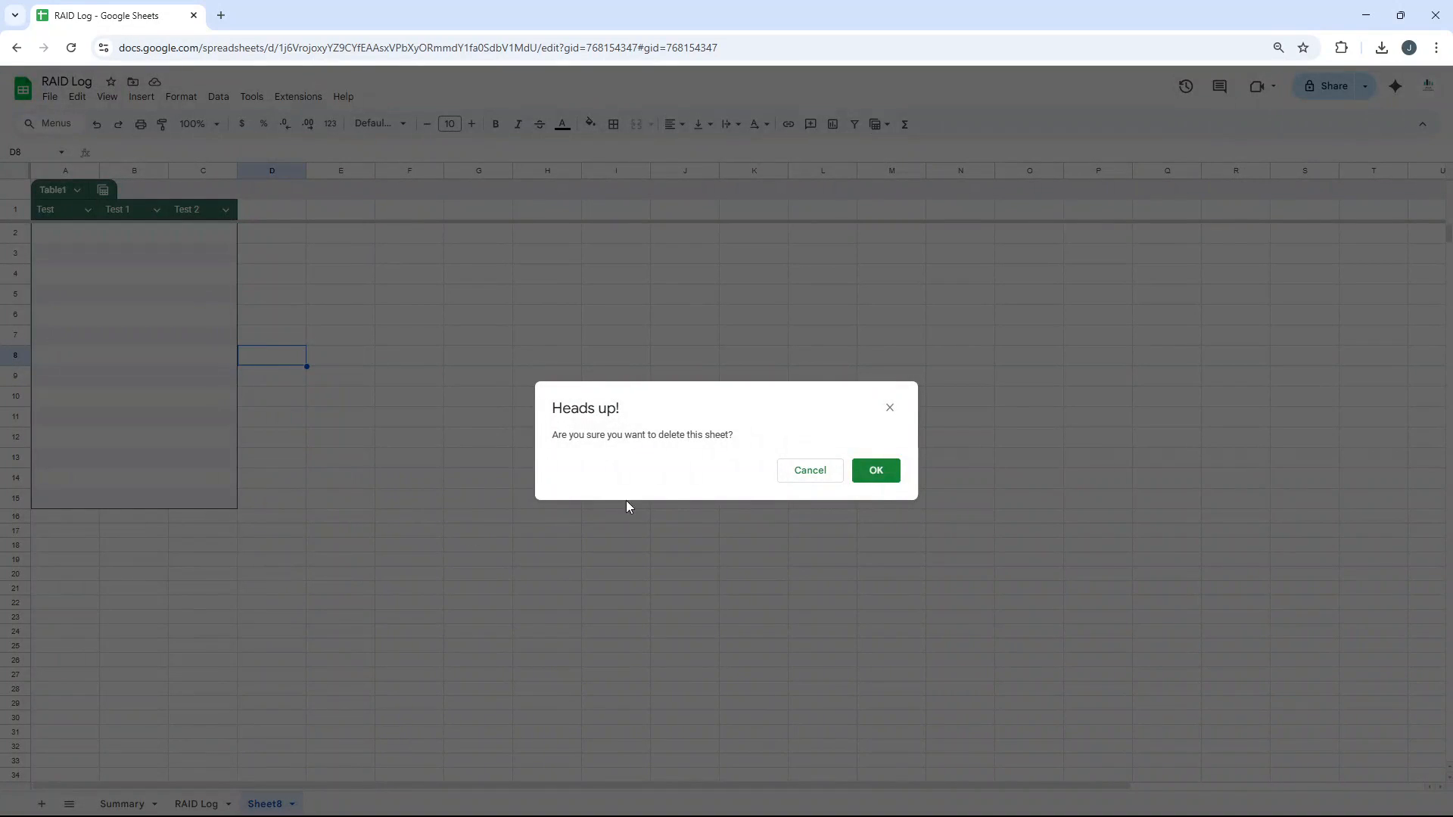
click(876, 472)
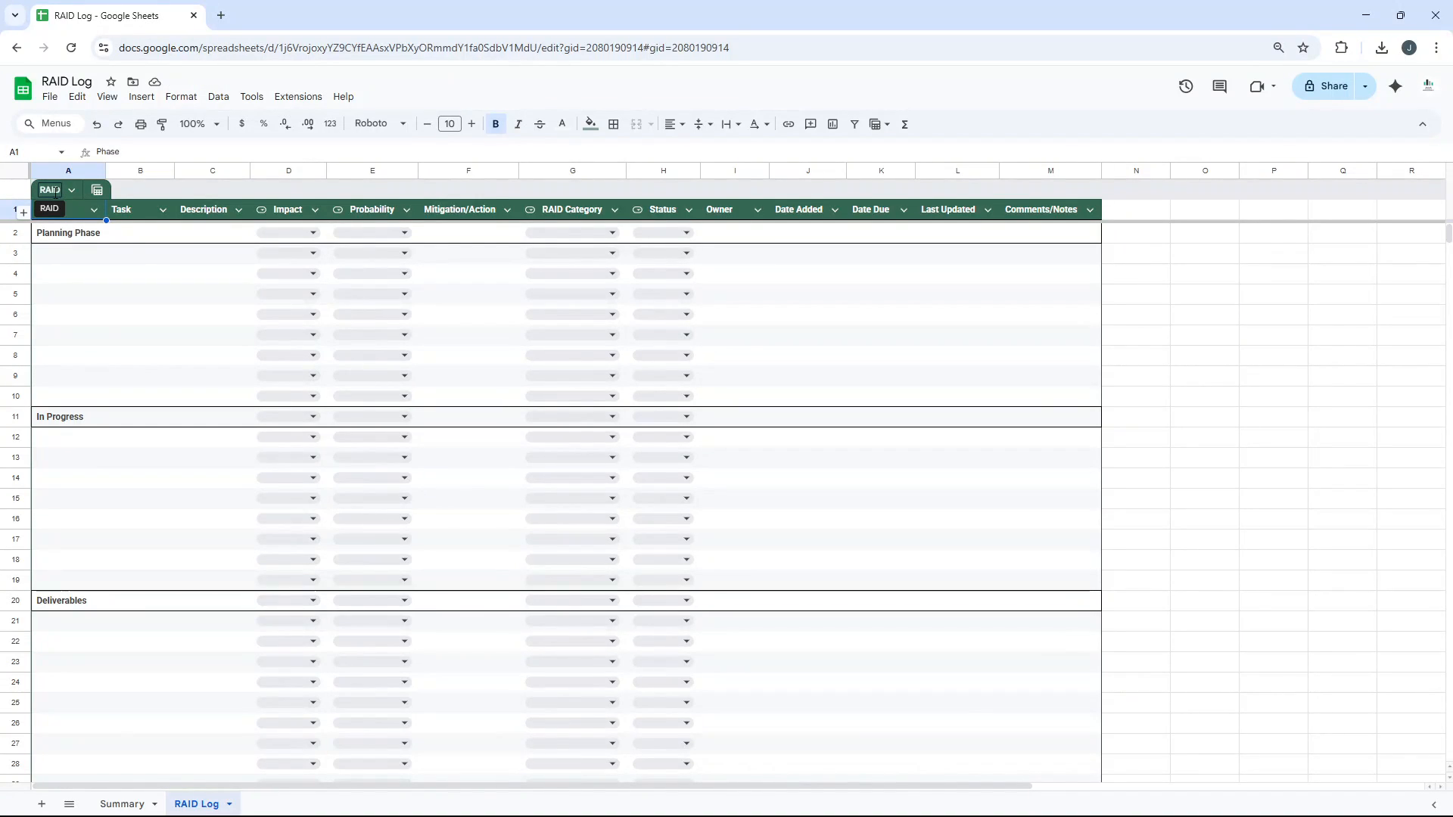
Examine the Phase column's section rows in the RAID table, from Planning Phase through In Progress and Deliverables to Results.
click(144, 256)
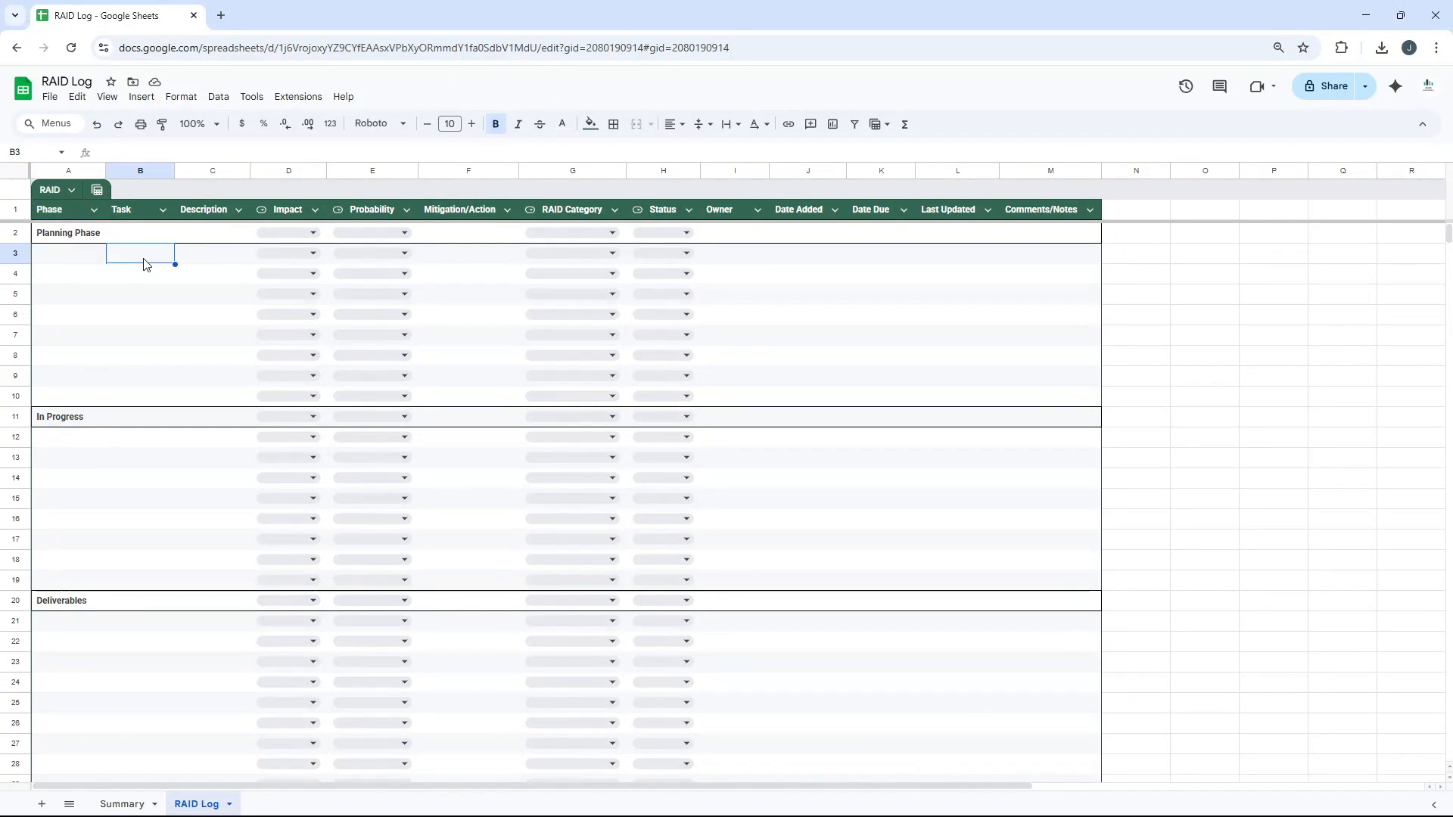
click(64, 212)
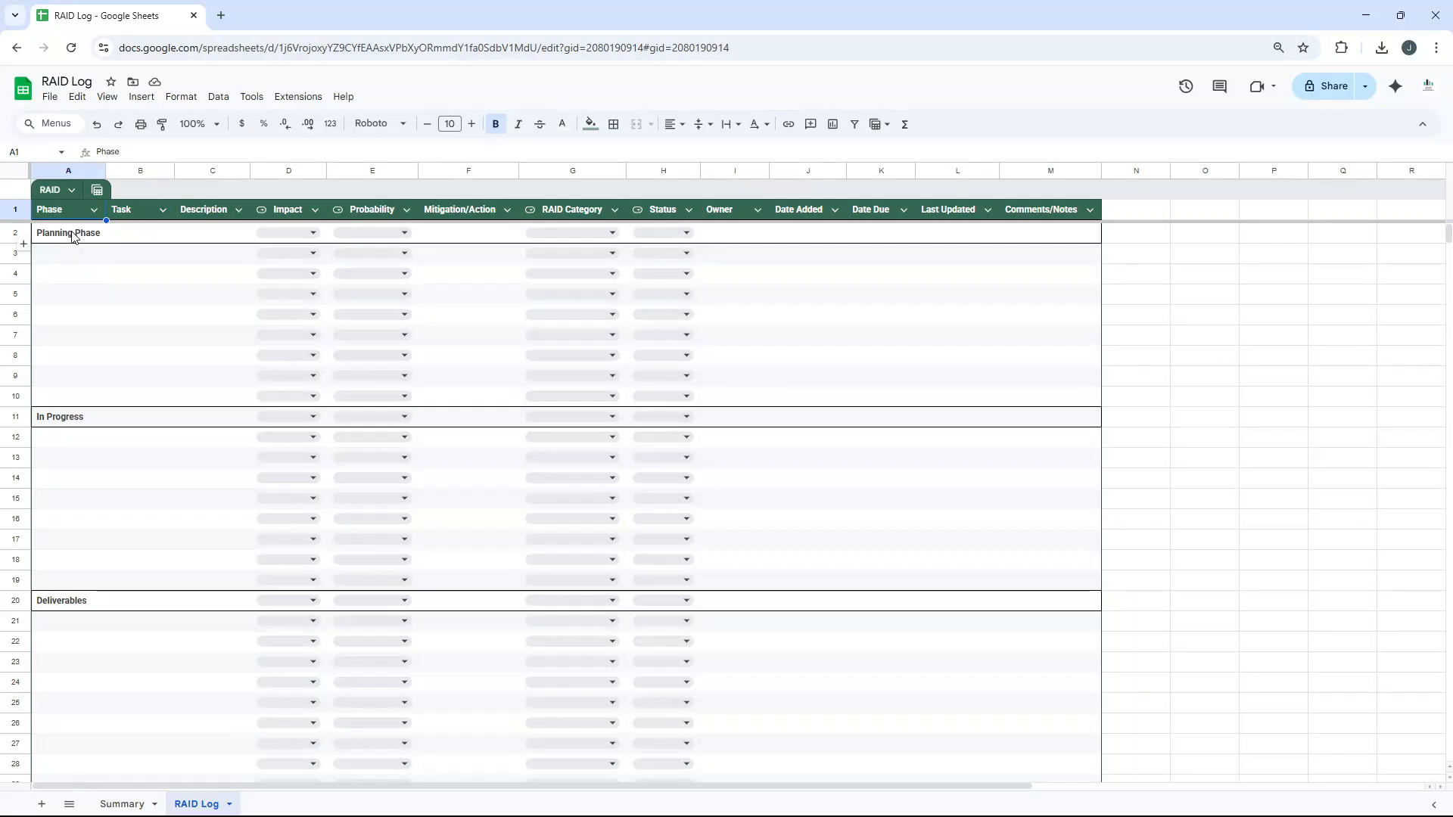
click(79, 276)
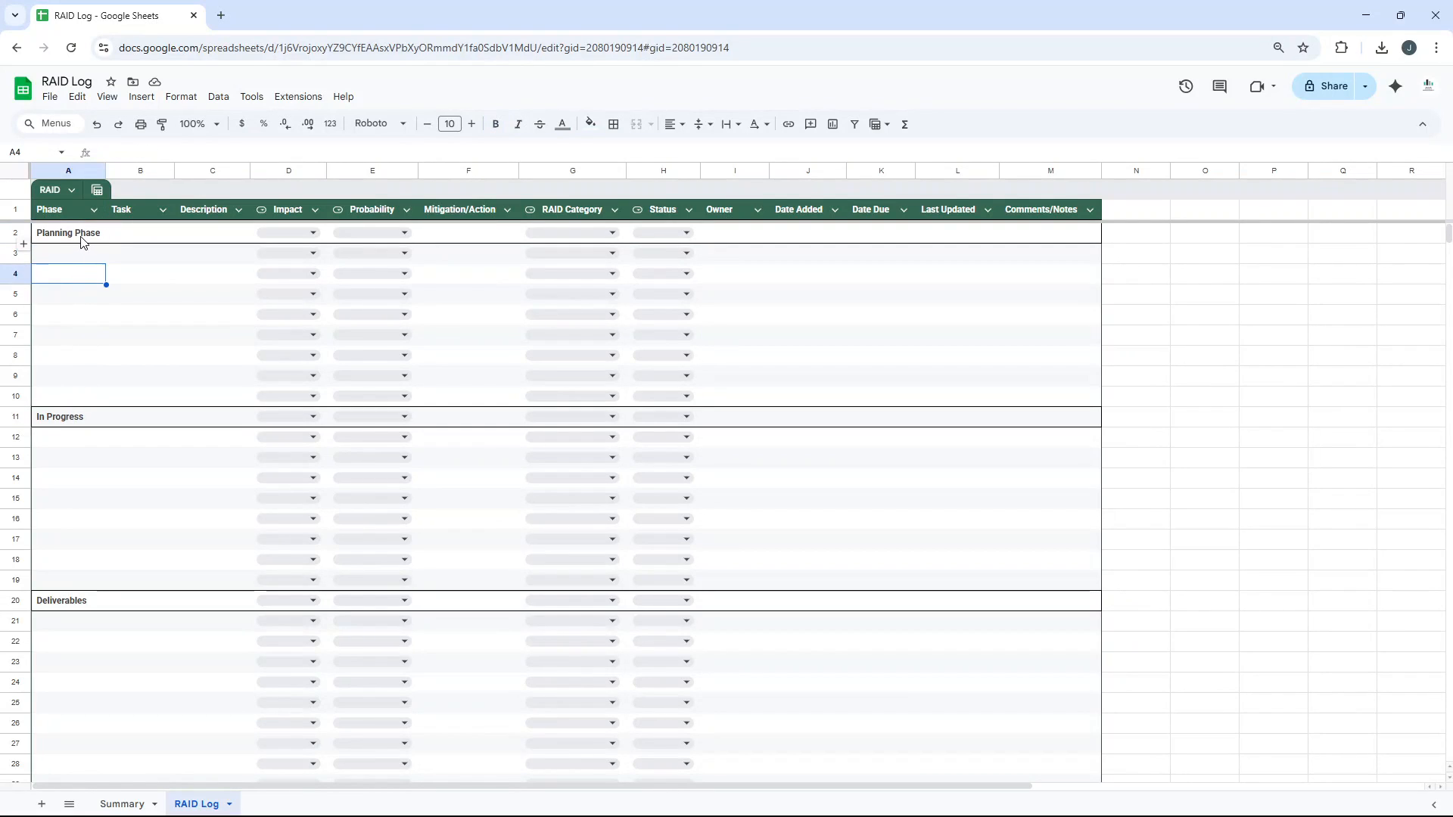
click(84, 241)
click(73, 419)
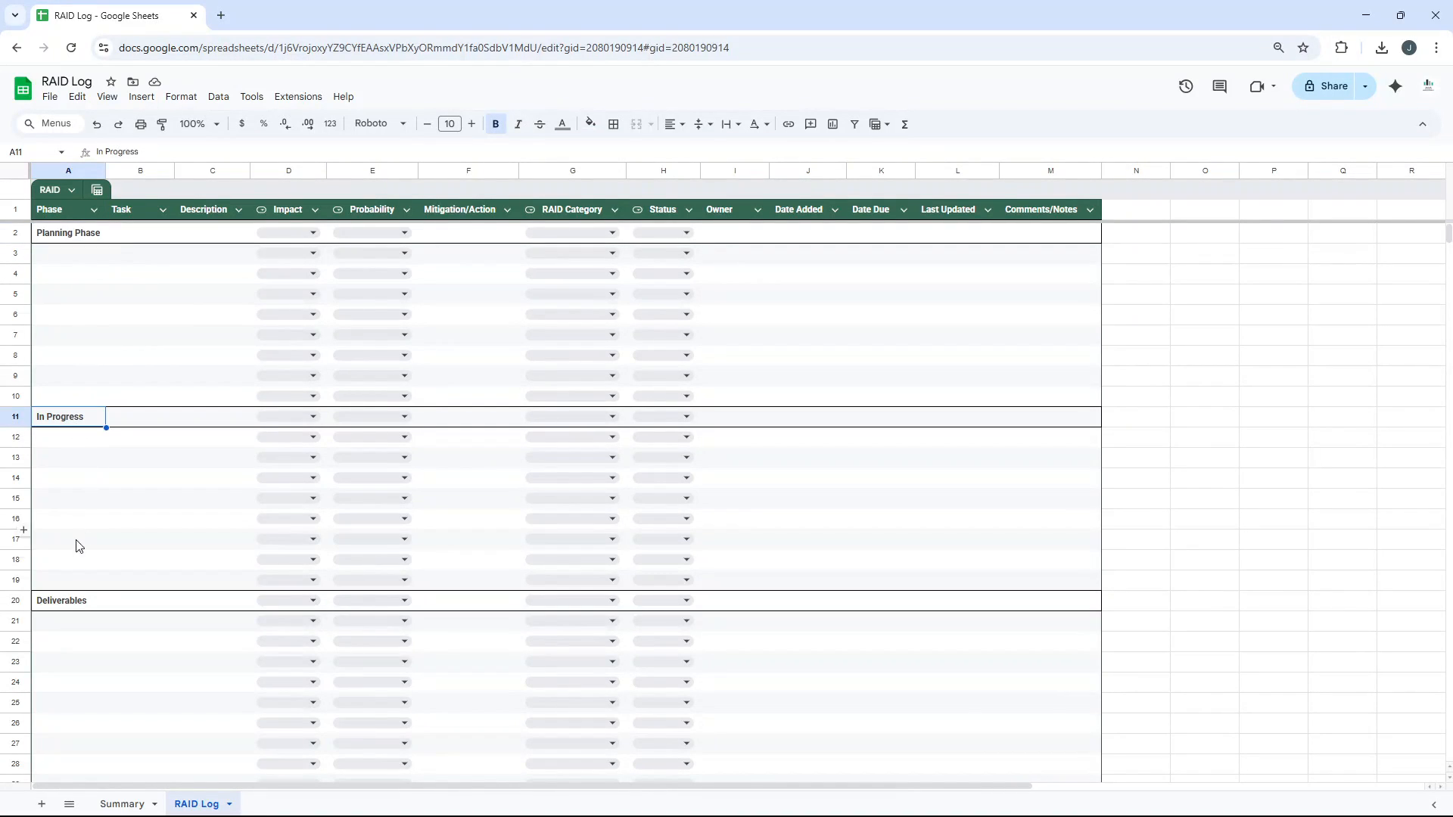
click(73, 603)
scroll(77, 537, down, 3)
click(69, 583)
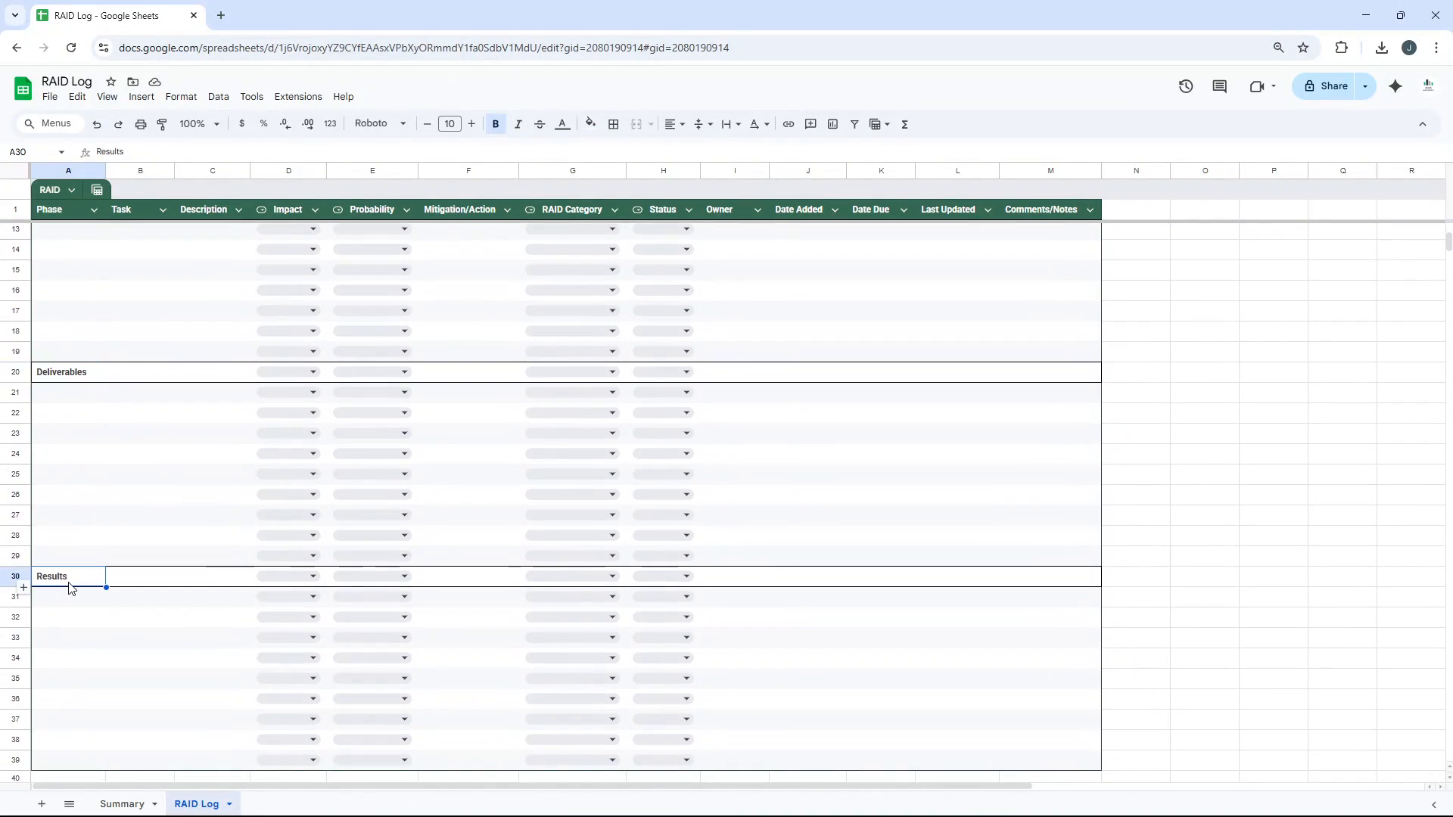
scroll(57, 412, up, 4)
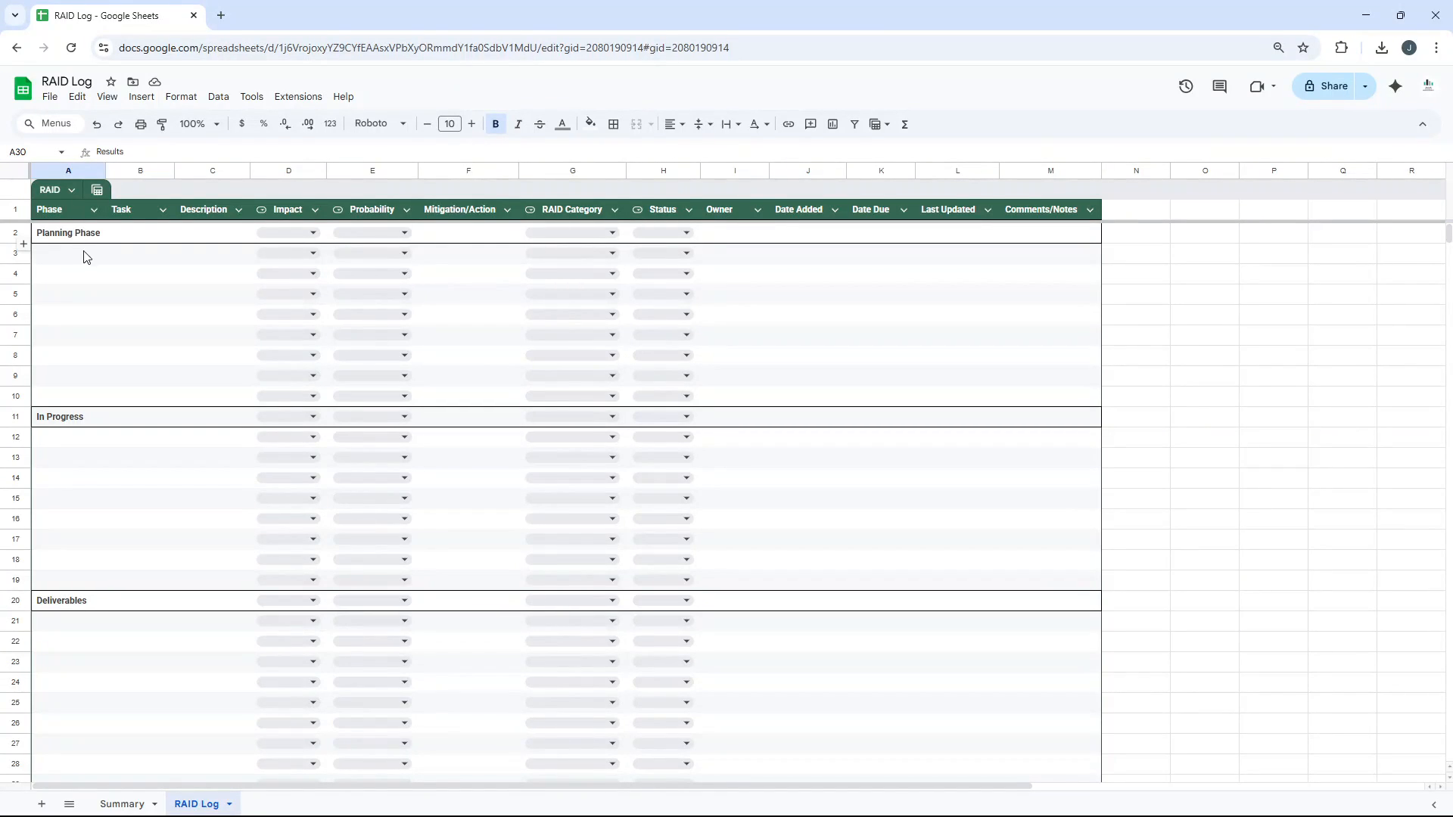
Go through the In Progress, Deliverables and Results sections again, including the empty rows under Results, and return to the Phase header.
click(83, 419)
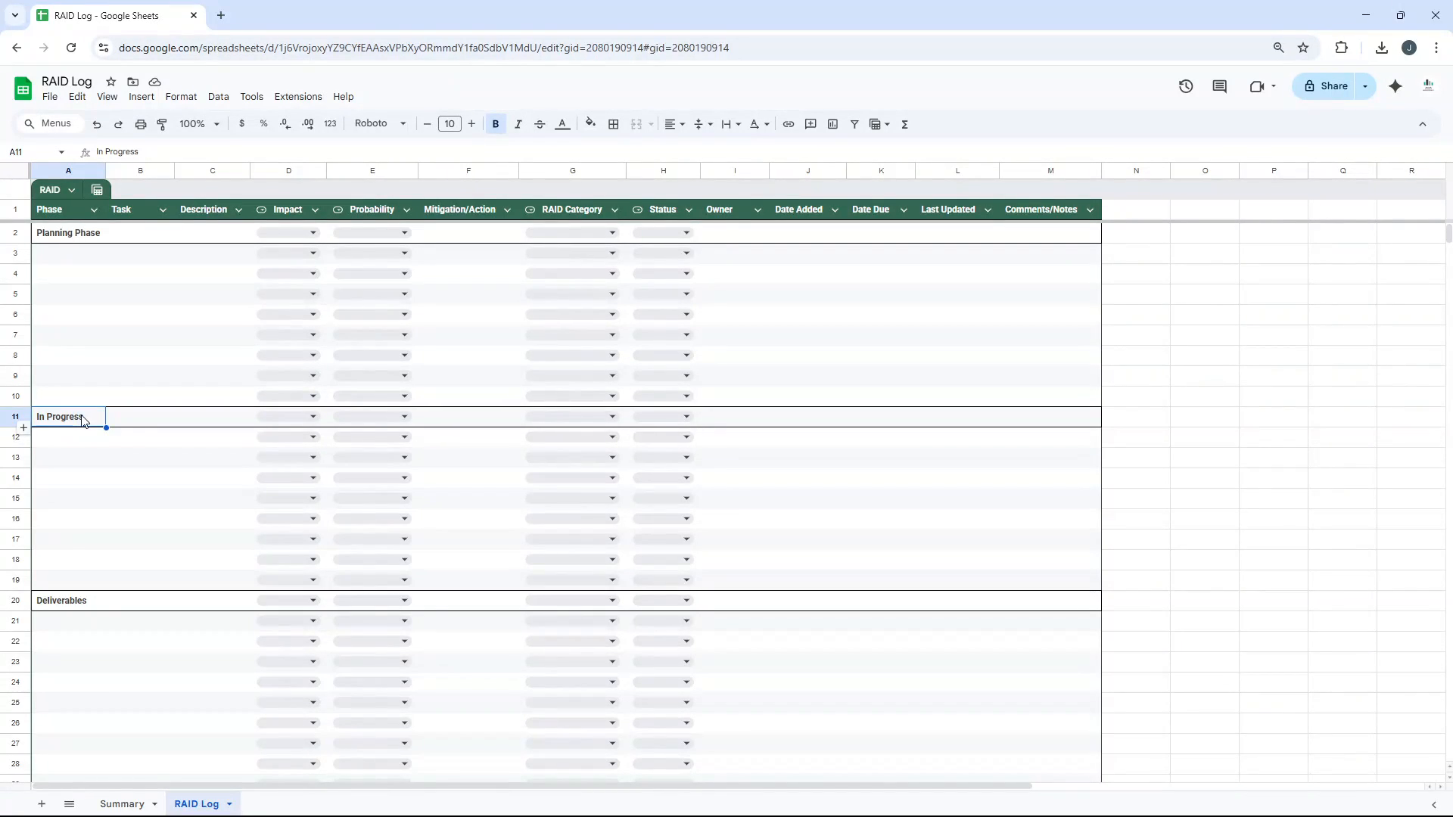
scroll(83, 421, down, 1)
scroll(84, 422, down, 2)
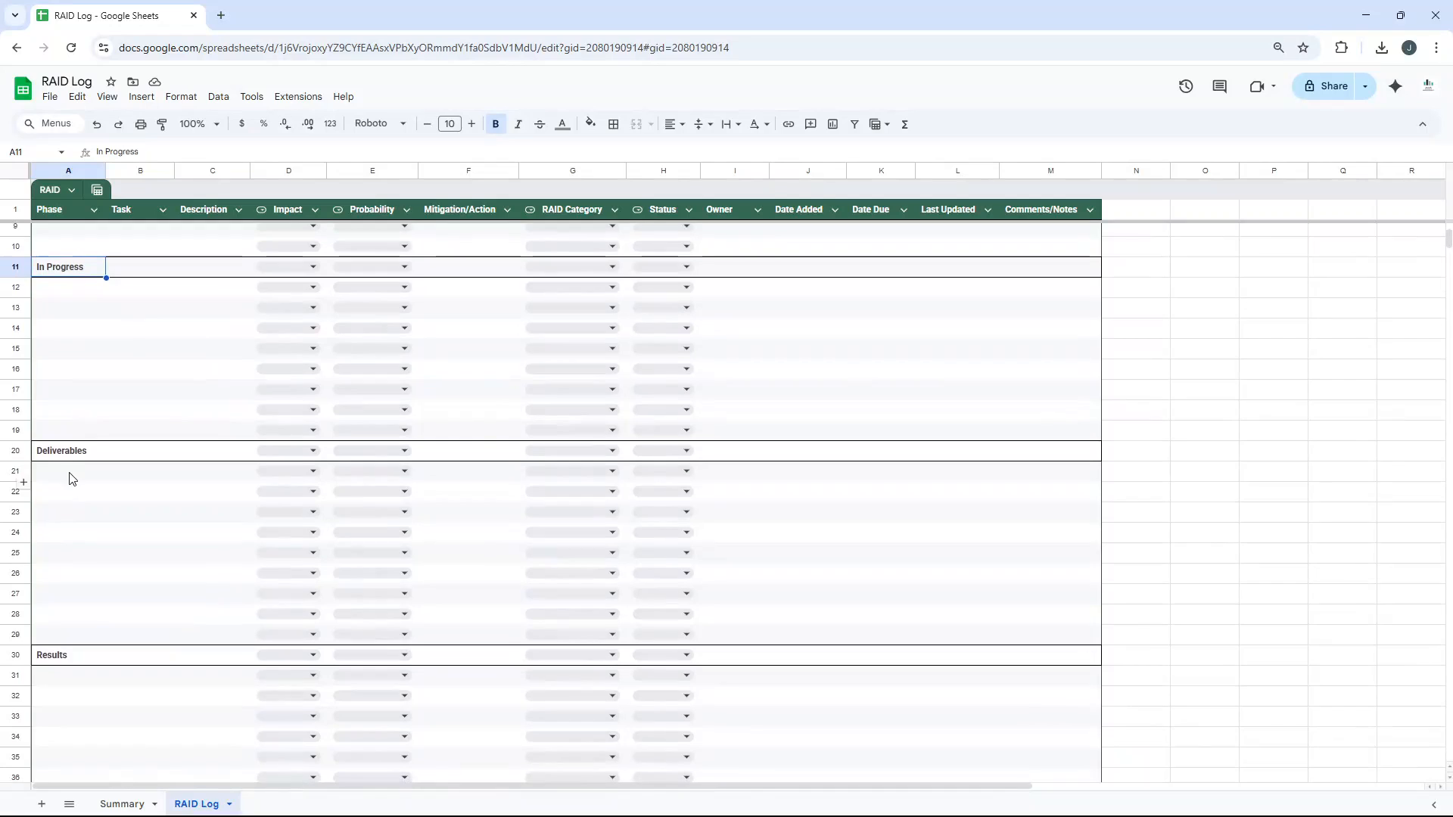
click(67, 454)
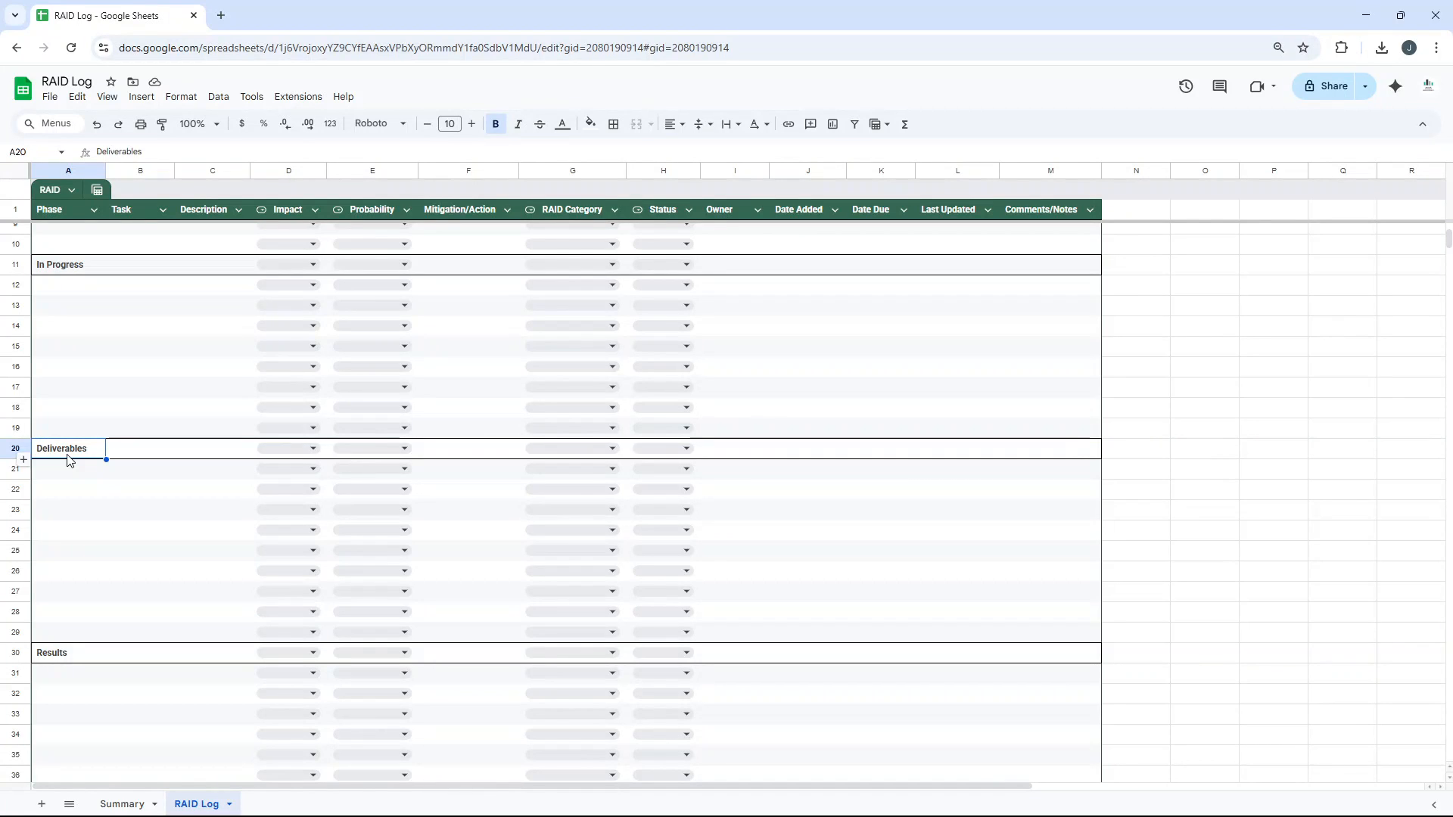
click(65, 656)
scroll(76, 598, down, 3)
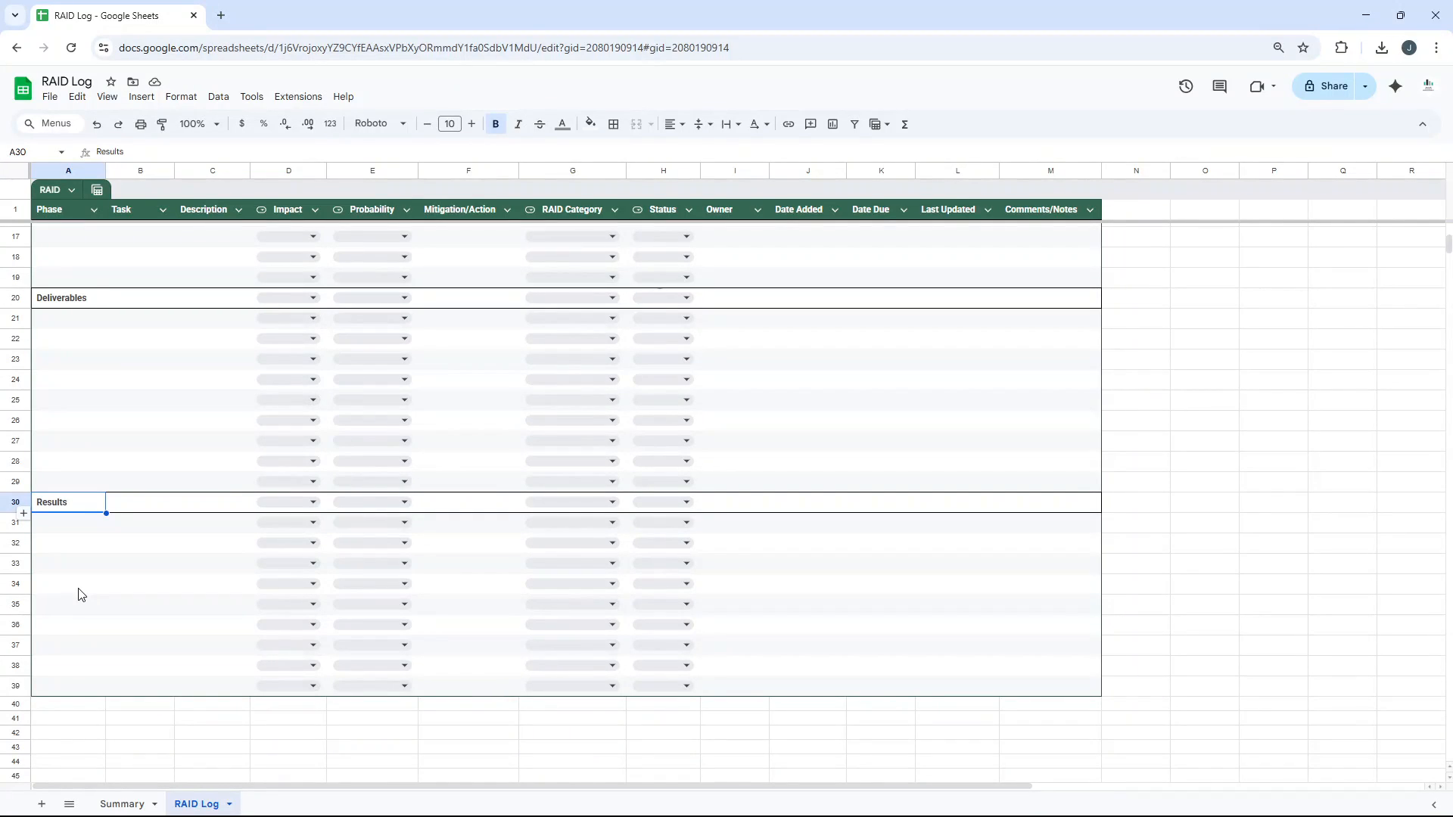
click(84, 523)
click(80, 544)
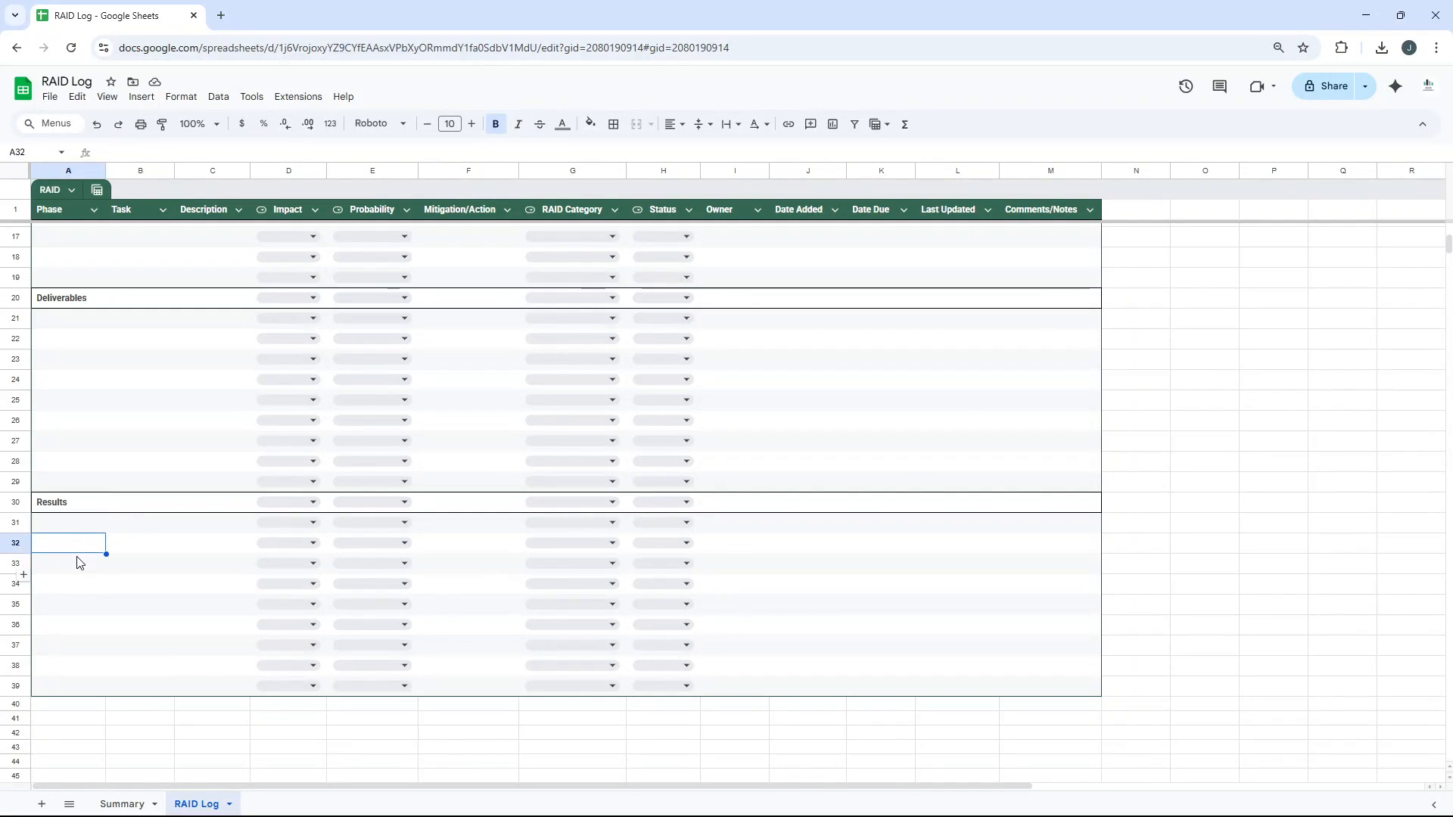
click(78, 585)
scroll(78, 575, up, 5)
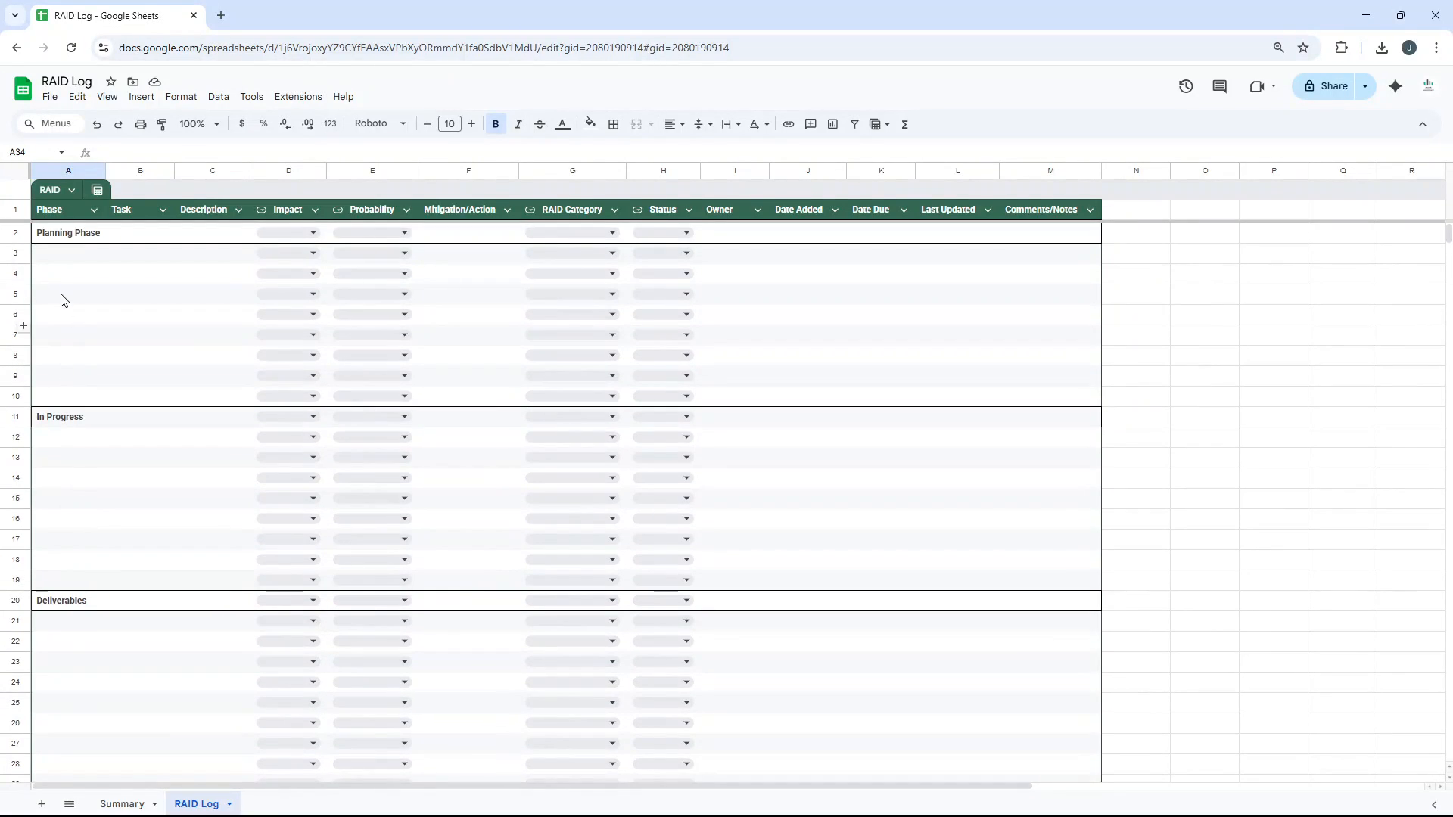
click(62, 236)
click(62, 295)
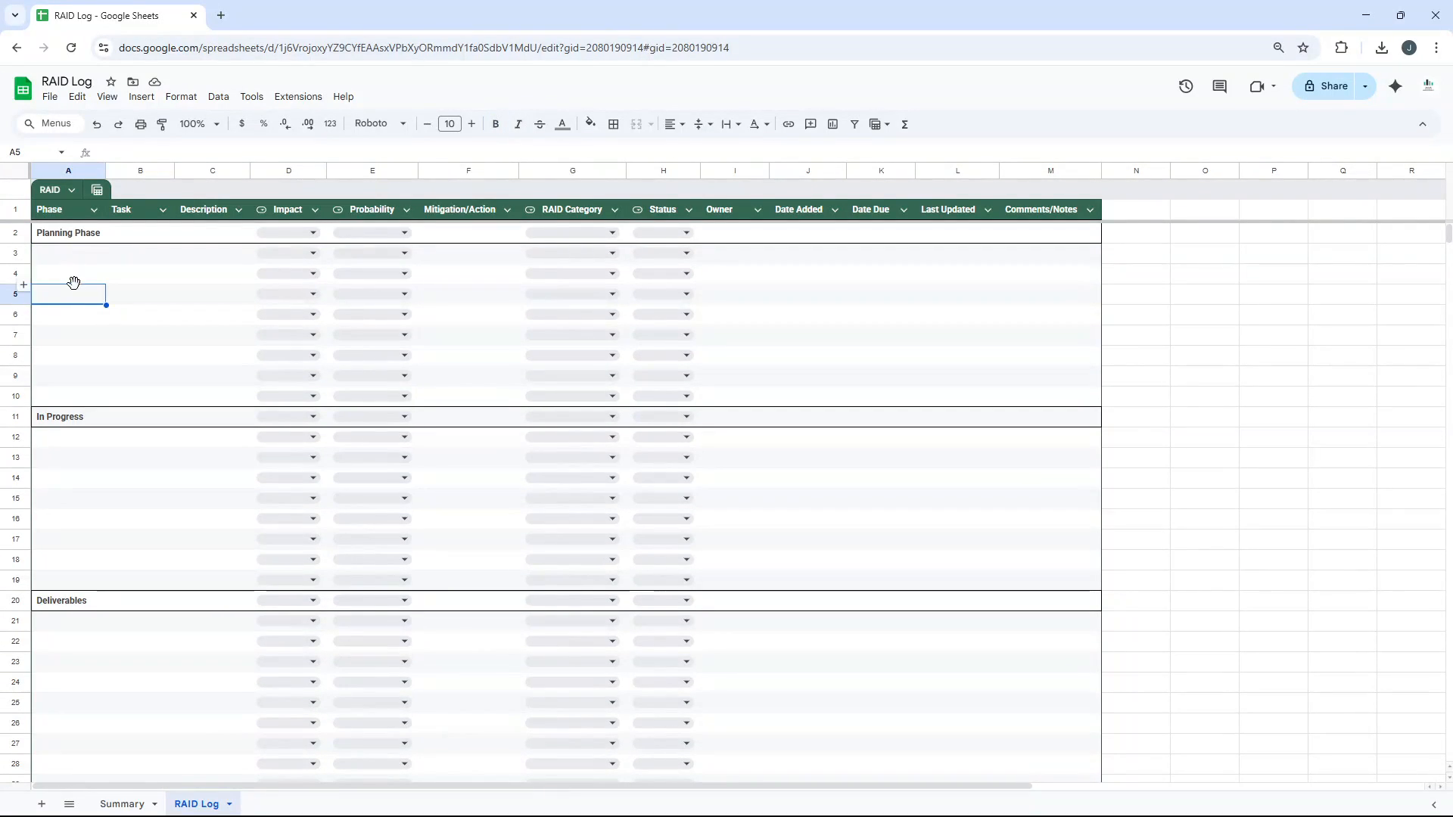
click(63, 213)
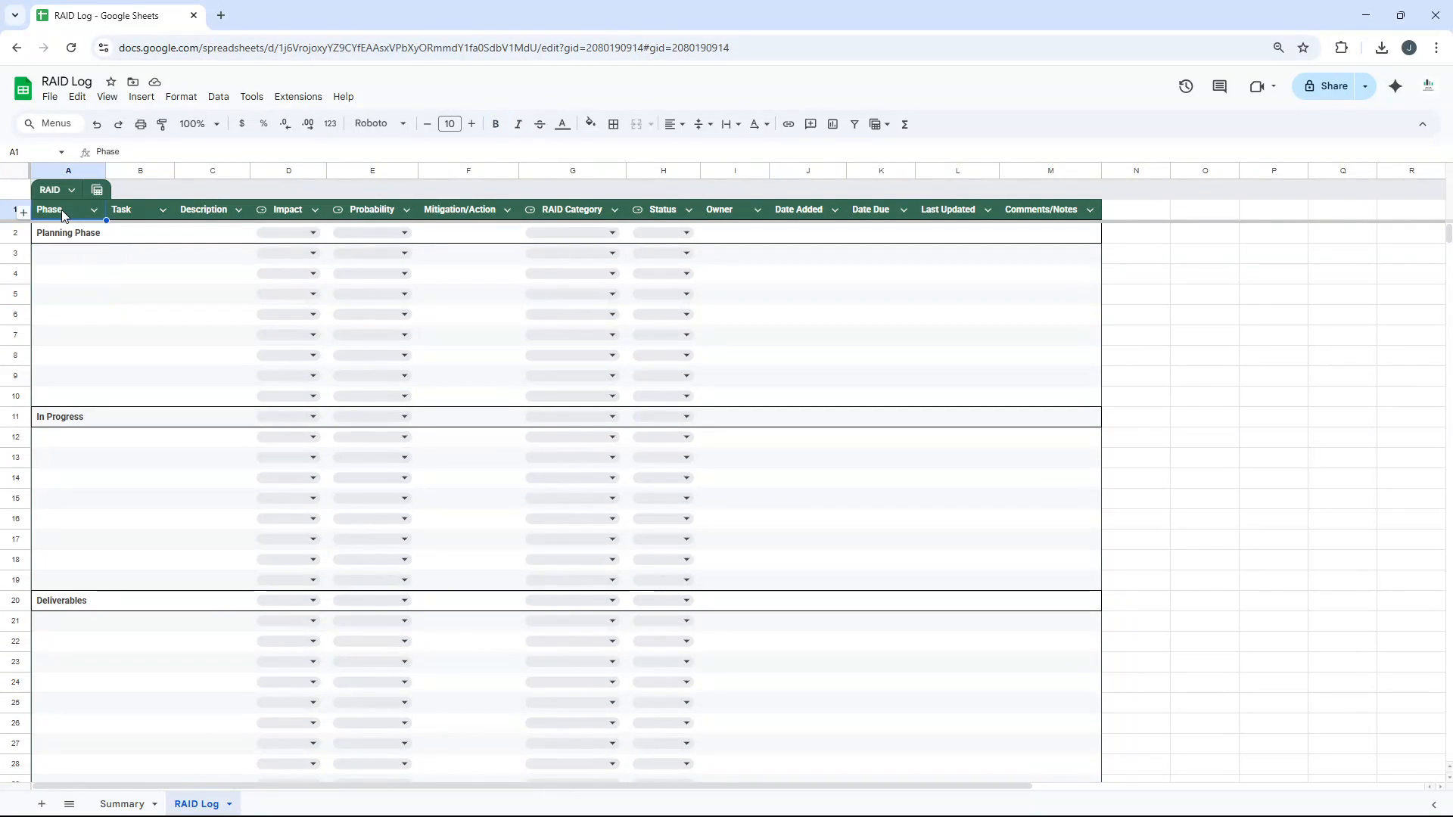
Widen the Task column to about double and the Description column to about triple their widths.
click(143, 209)
drag(173, 174, 258, 172)
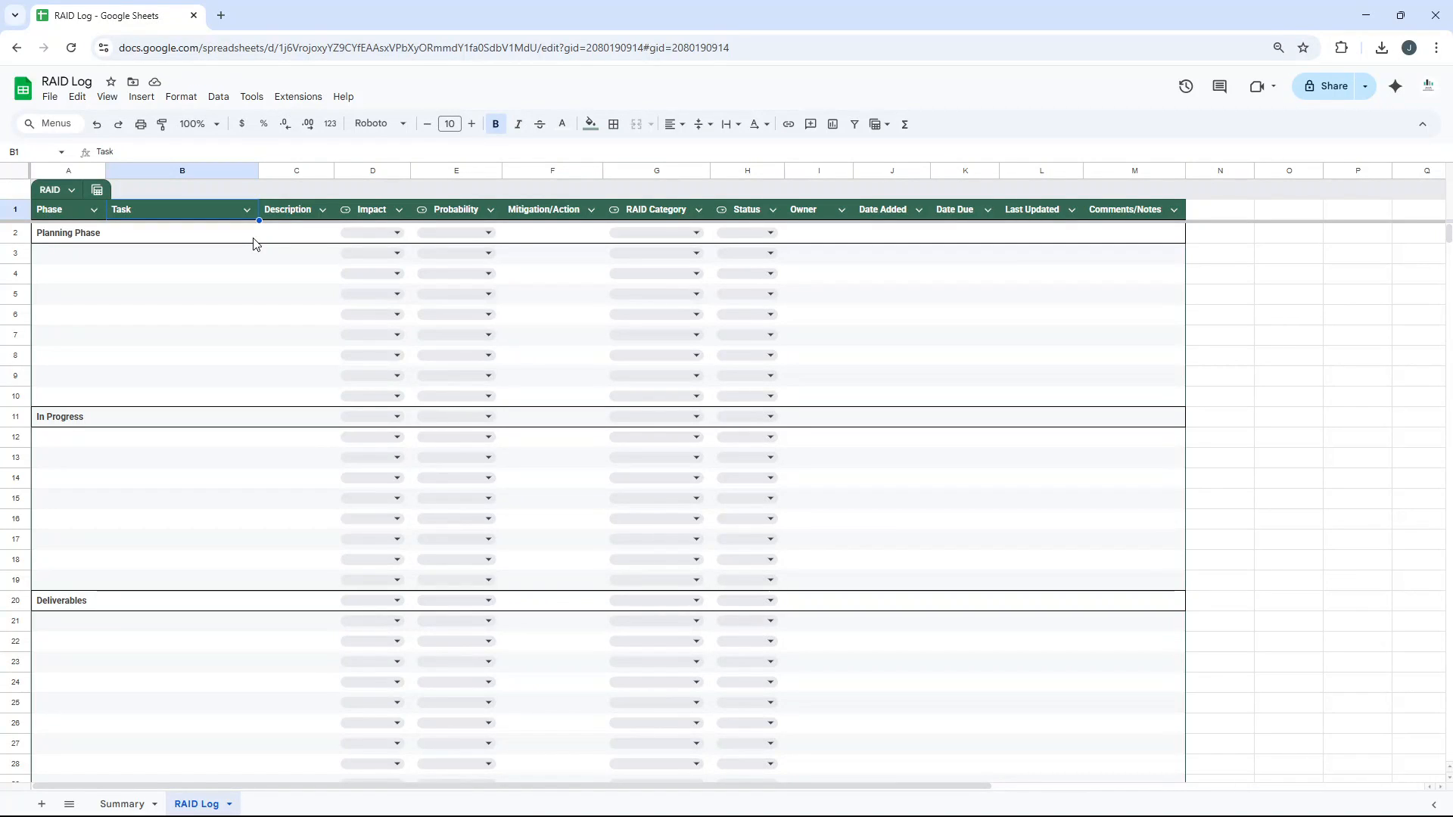
click(219, 239)
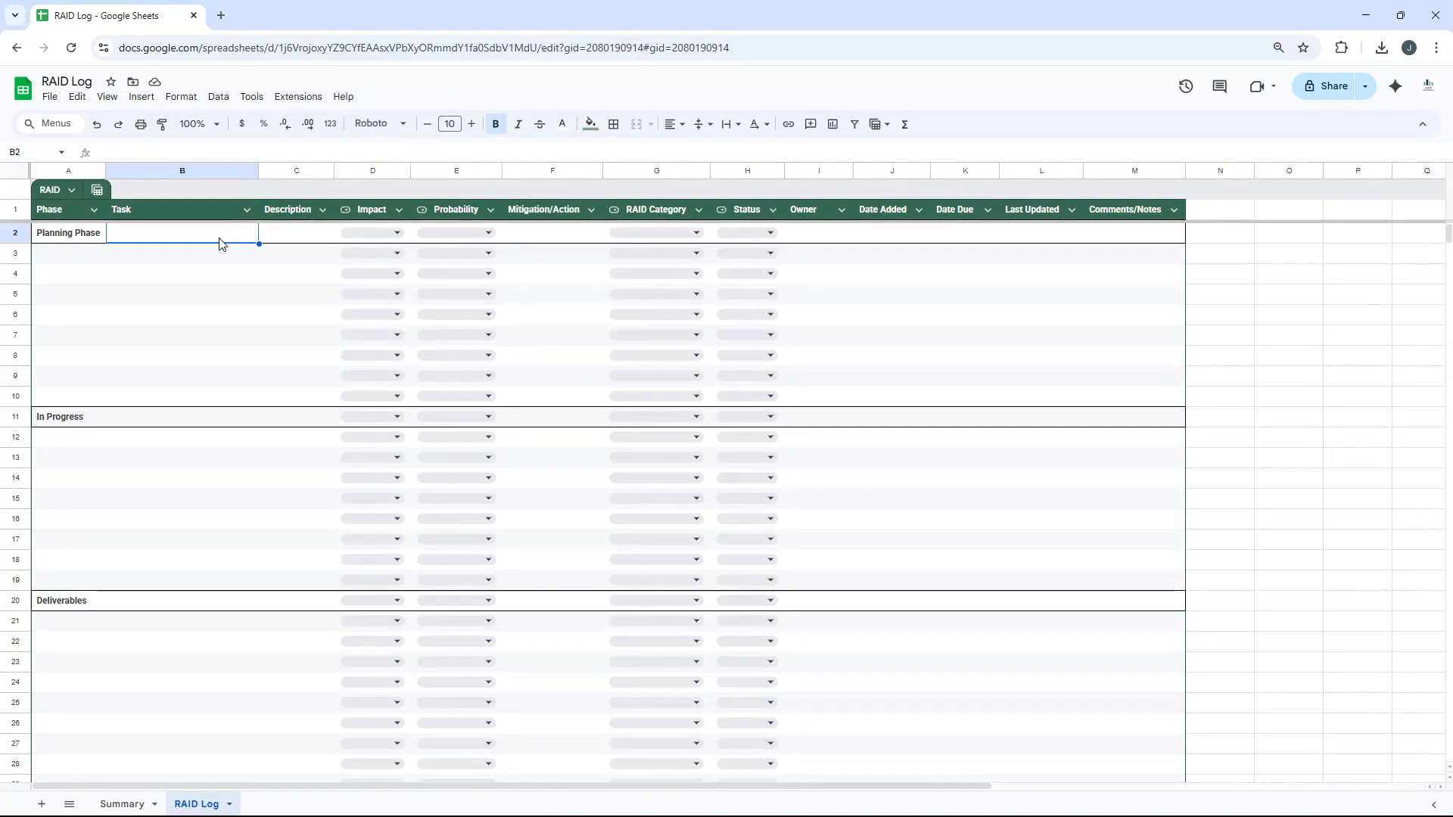
click(297, 233)
drag(335, 171, 472, 171)
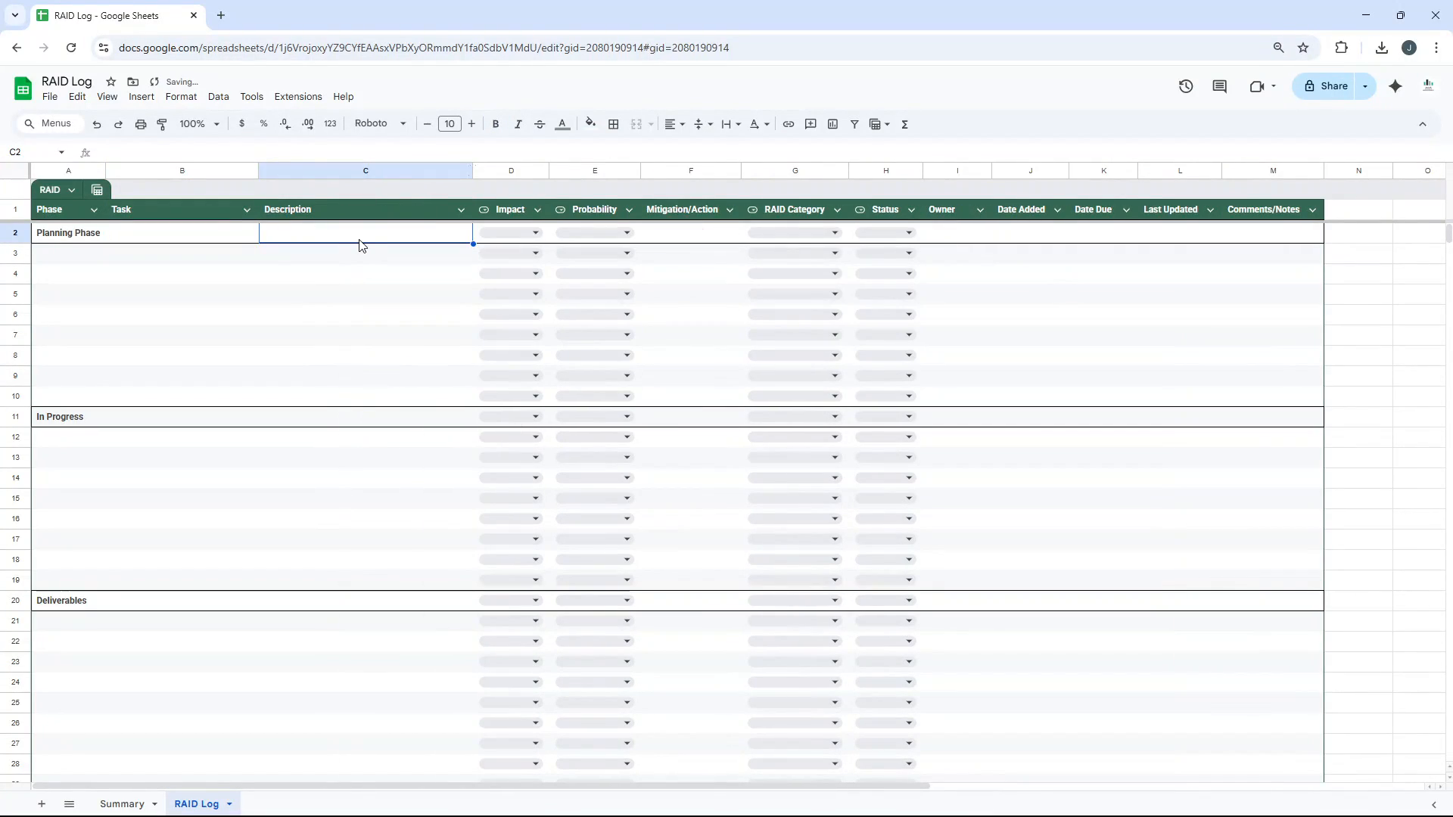
click(359, 249)
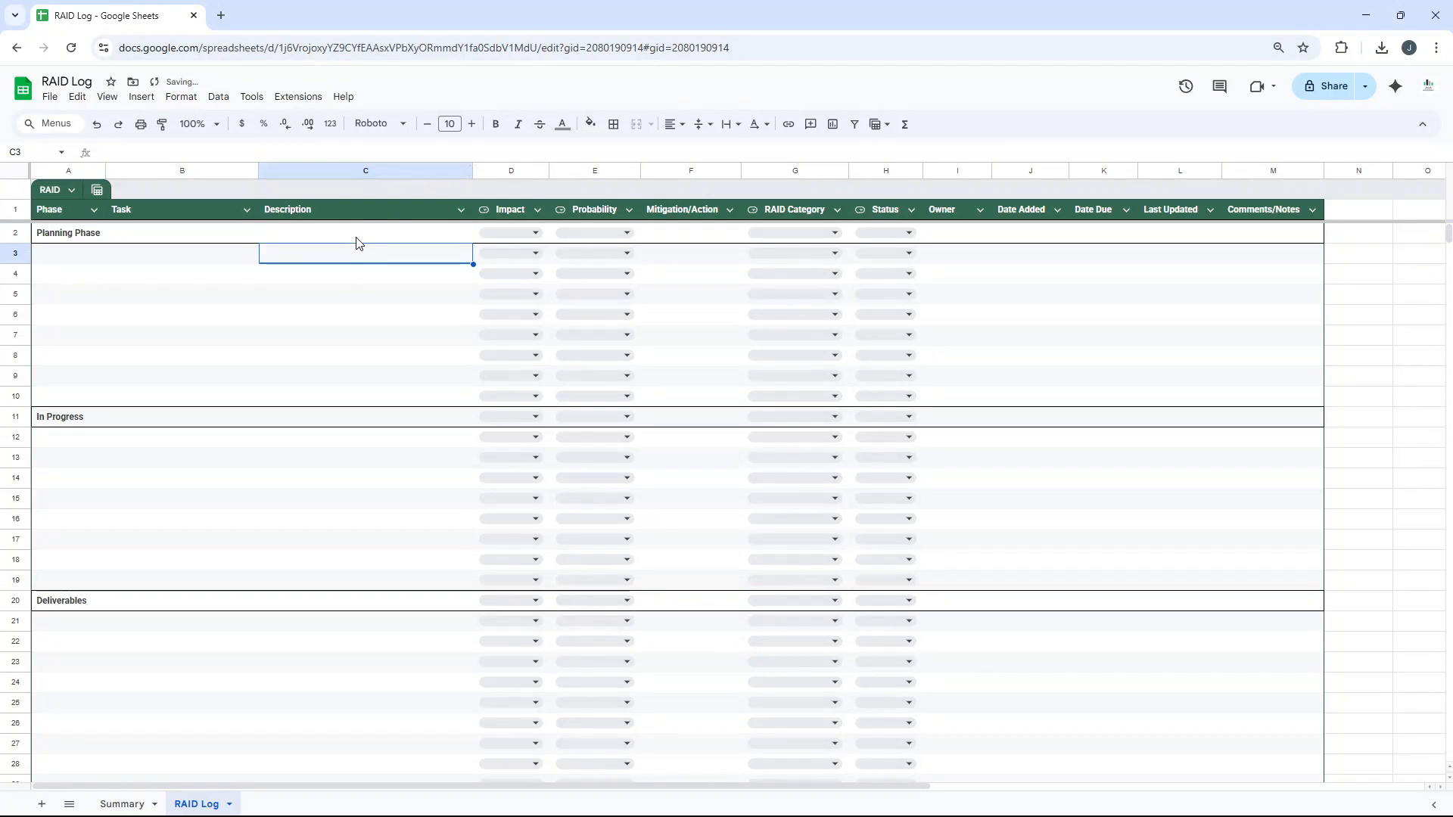
click(345, 282)
click(345, 322)
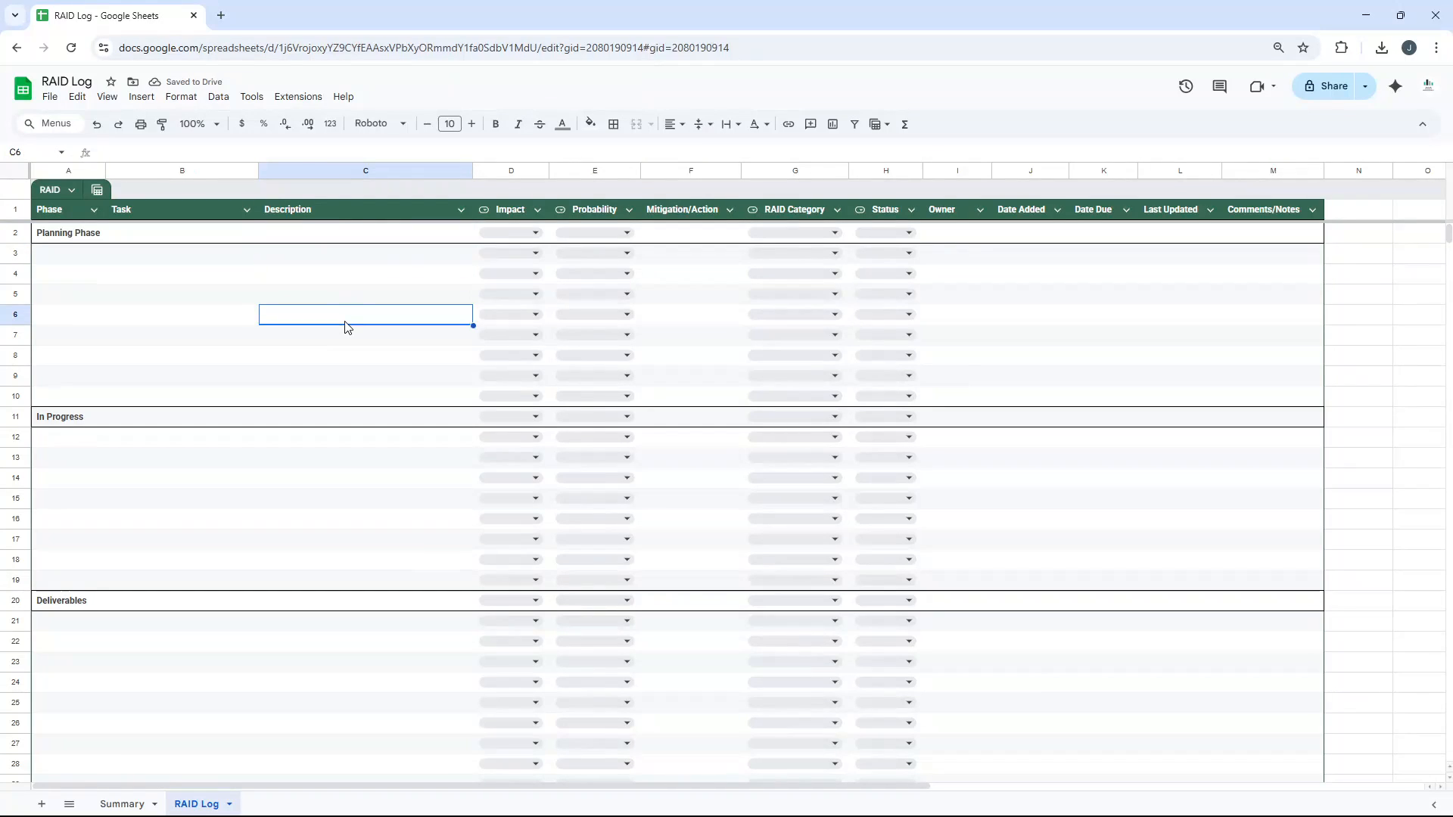
click(293, 263)
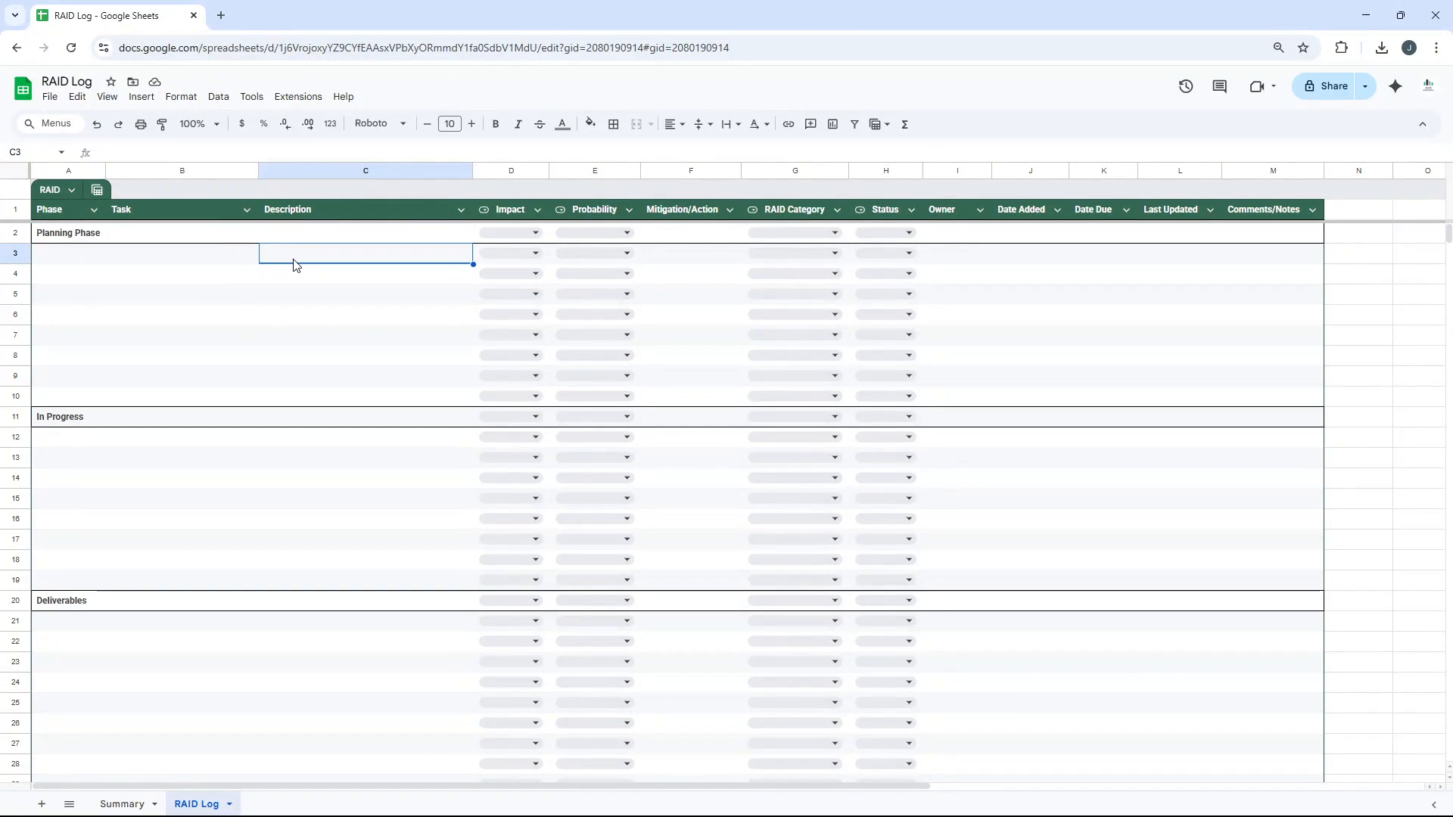
Examine the Impact column's dropdown rules, including the five rating options and the colour choices for Negligible.
right_click(513, 214)
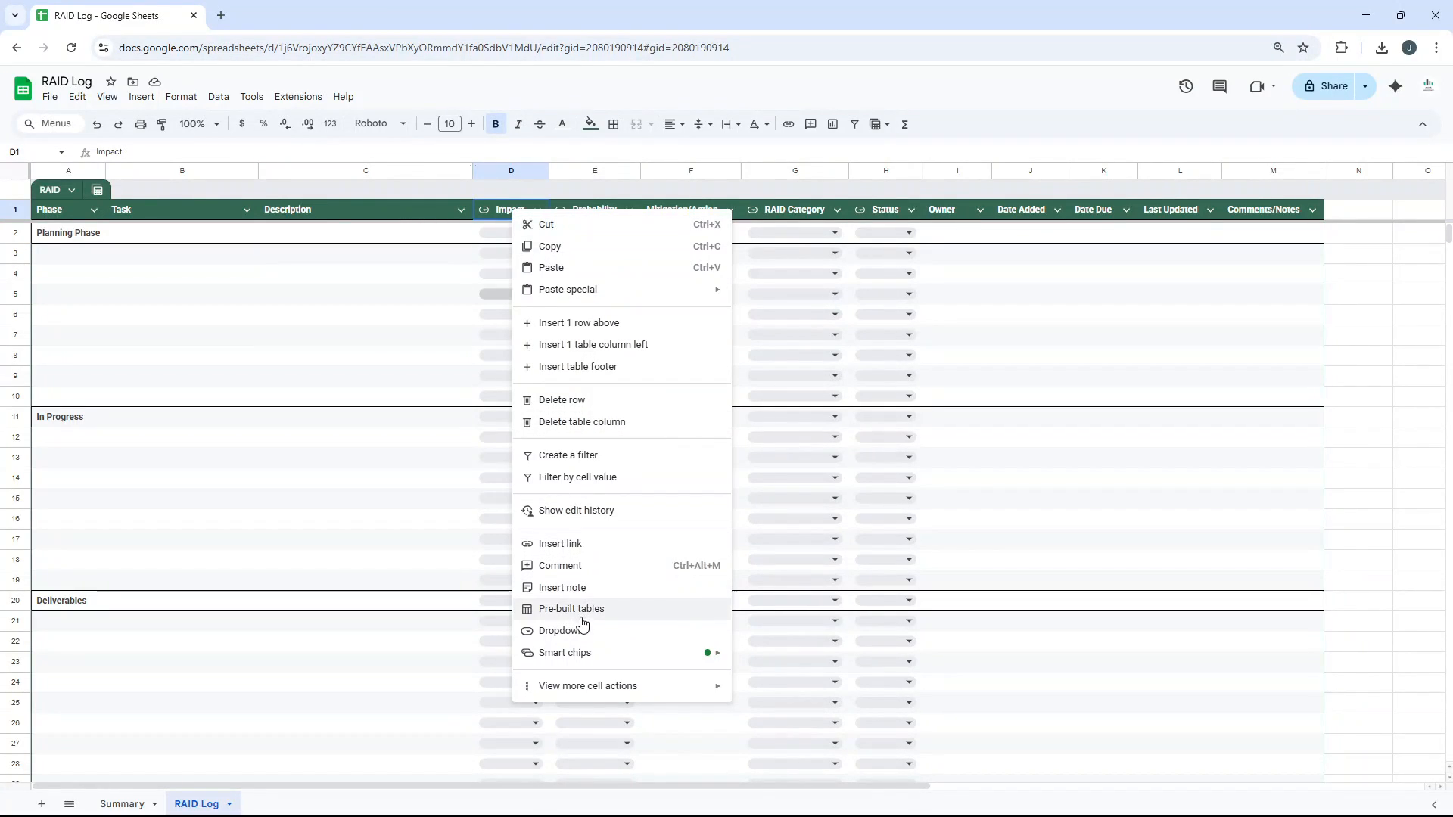
click(582, 627)
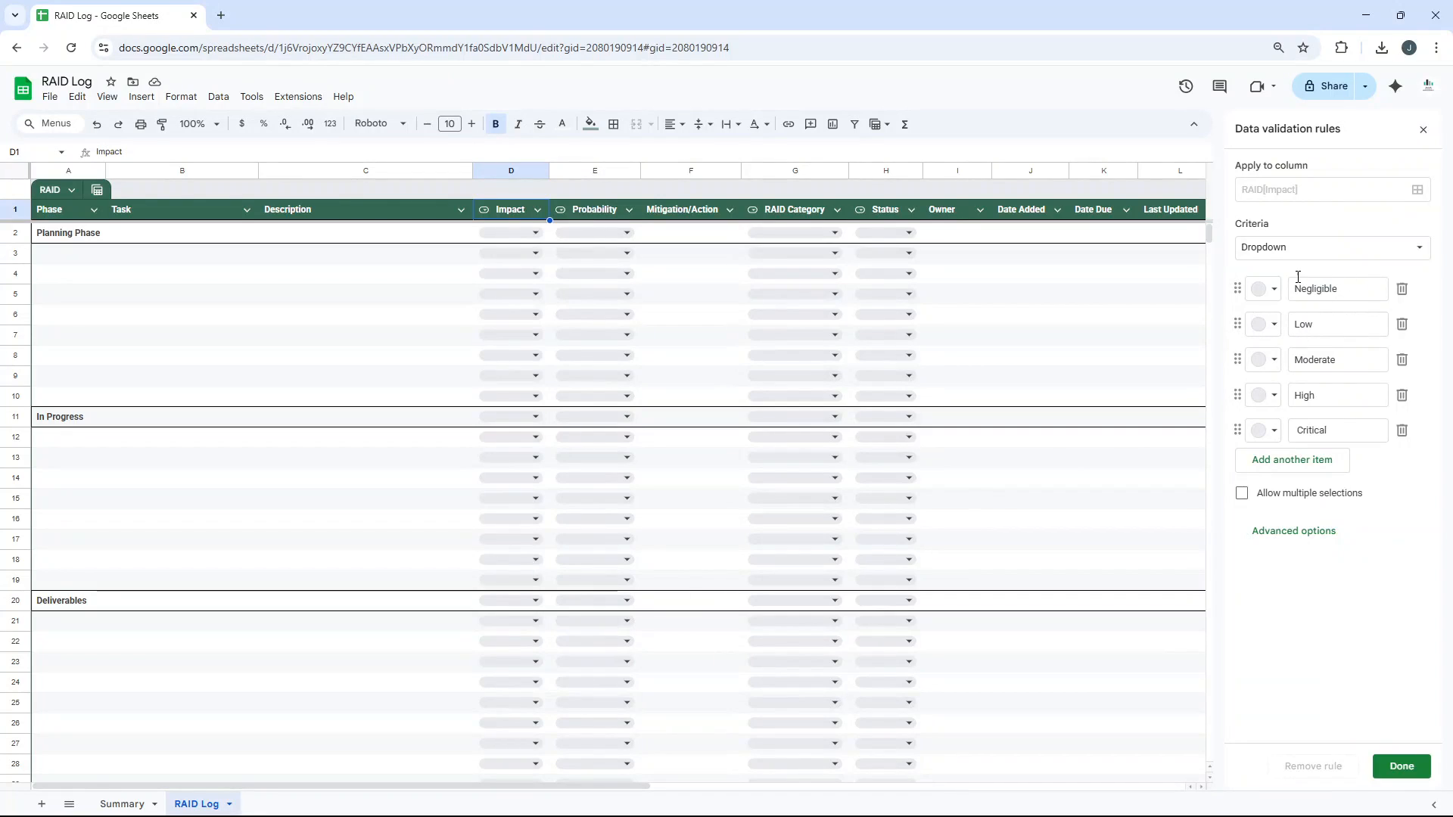
click(1265, 290)
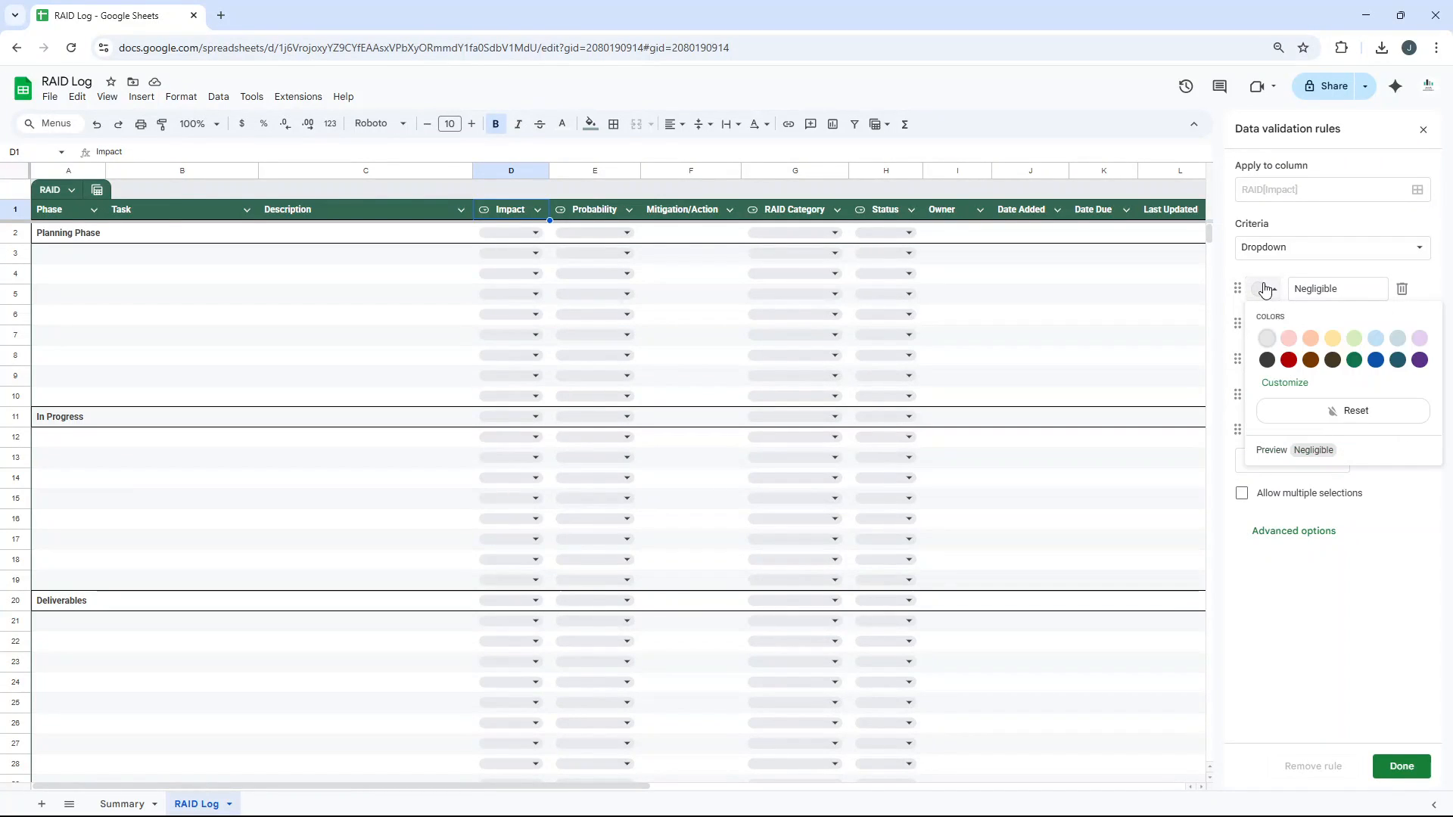
click(1262, 296)
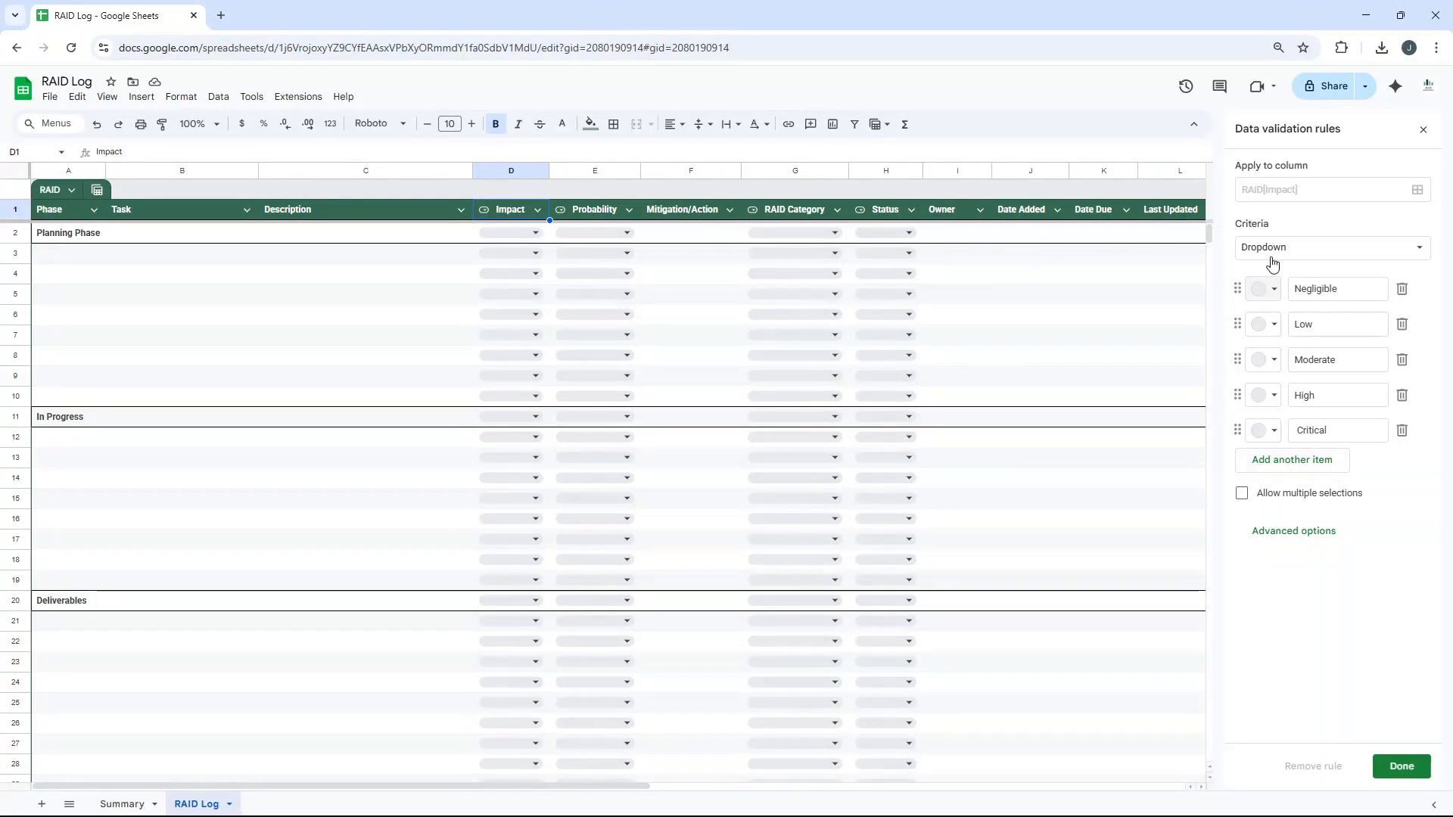
click(1318, 327)
click(1327, 360)
click(1324, 432)
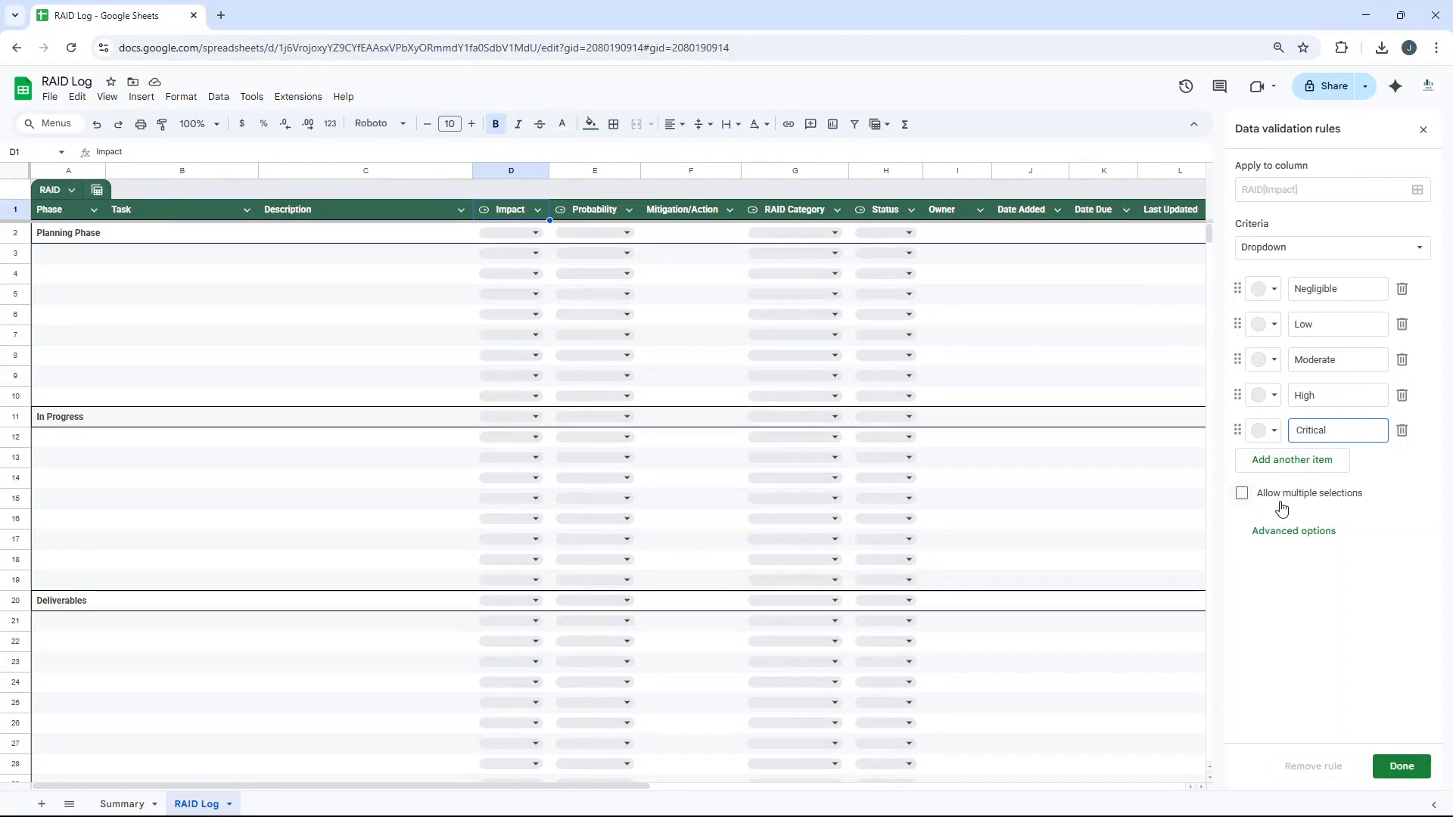
click(1424, 129)
Set the Probability column's dropdown options to Low, Medium and High, and check the choices in the first Planning Phase cell.
click(612, 219)
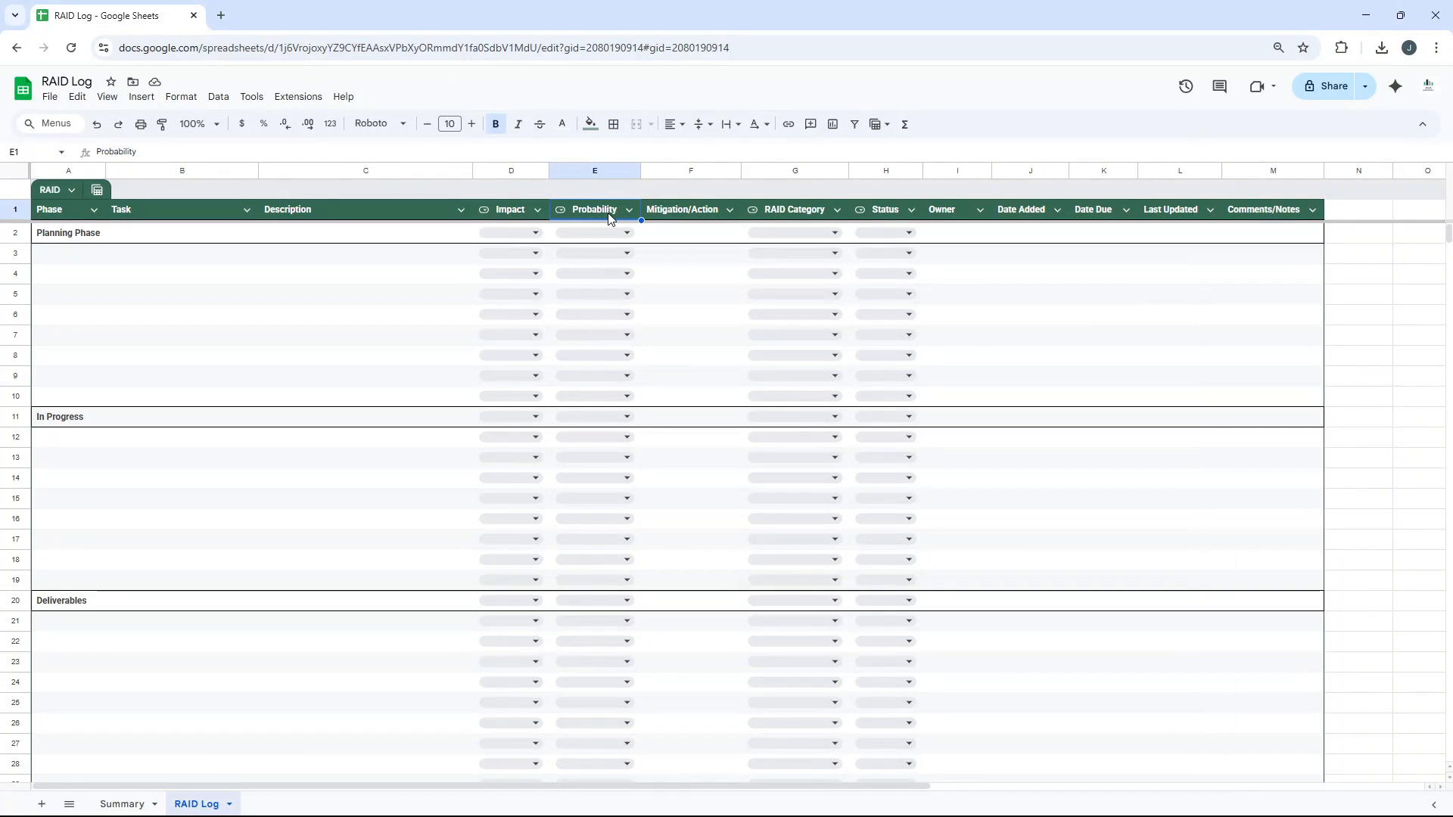
click(621, 229)
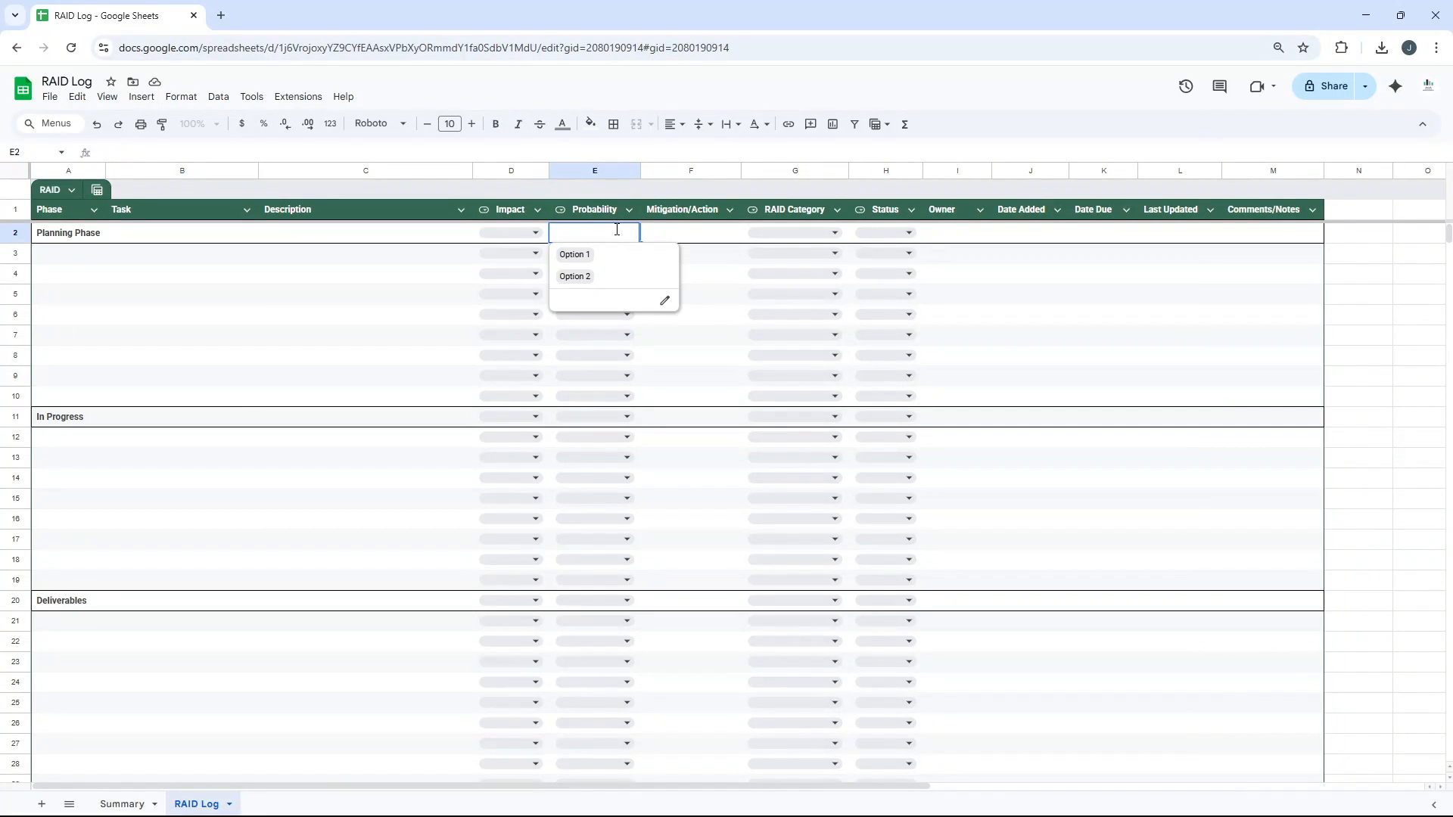
click(612, 219)
right_click(607, 213)
click(587, 206)
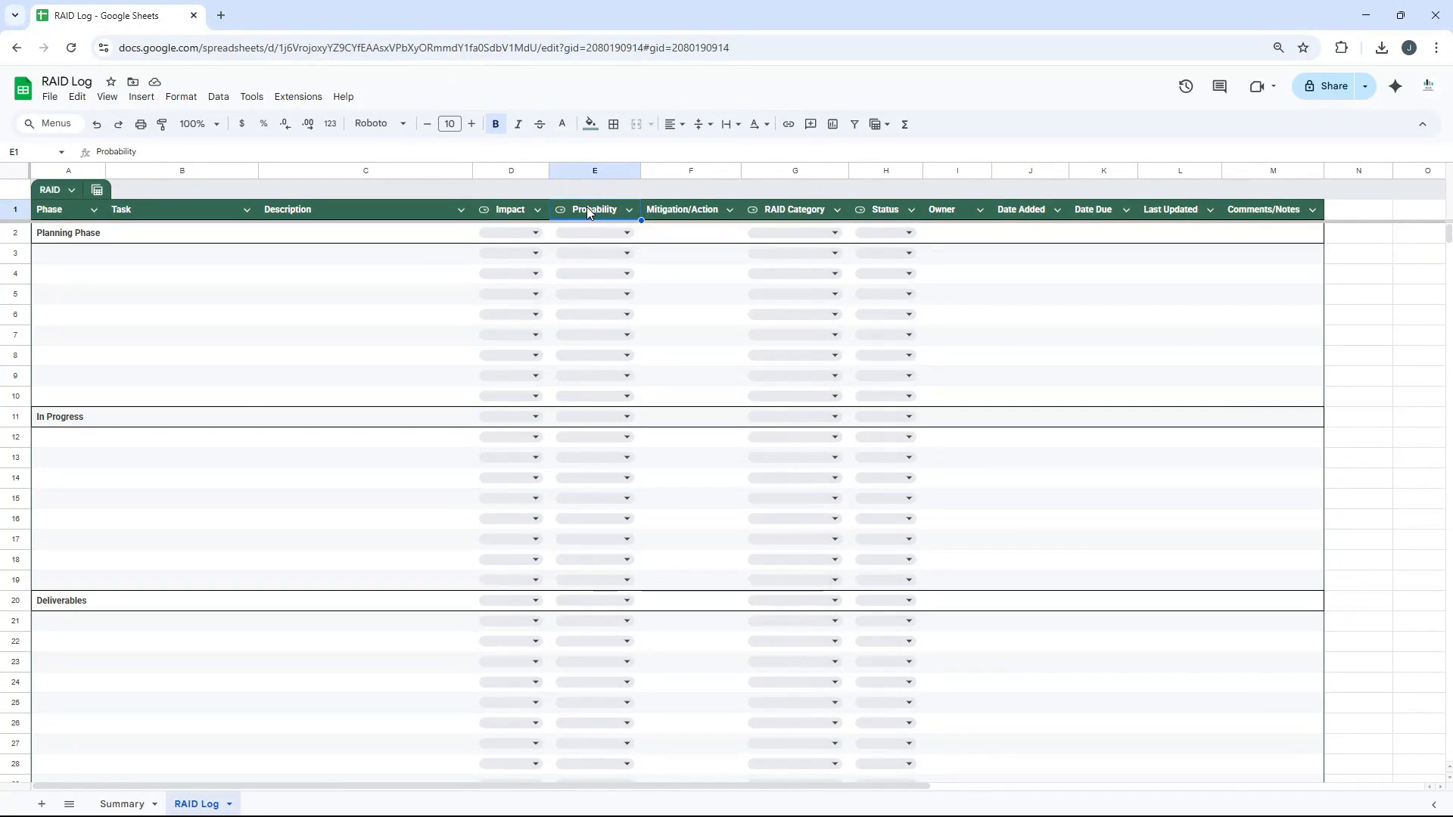
right_click(588, 207)
click(666, 629)
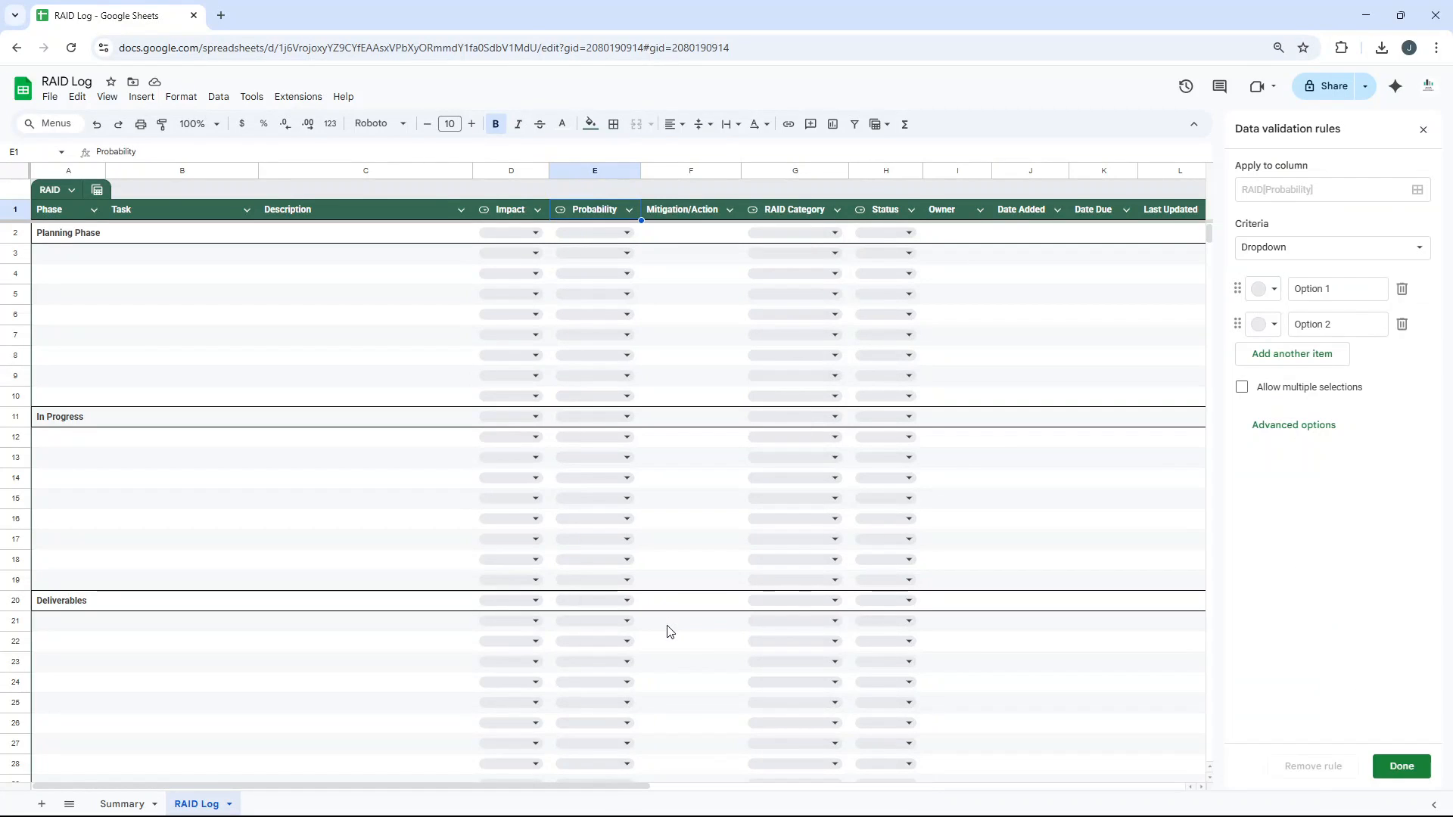
click(1307, 289)
text(Lo)
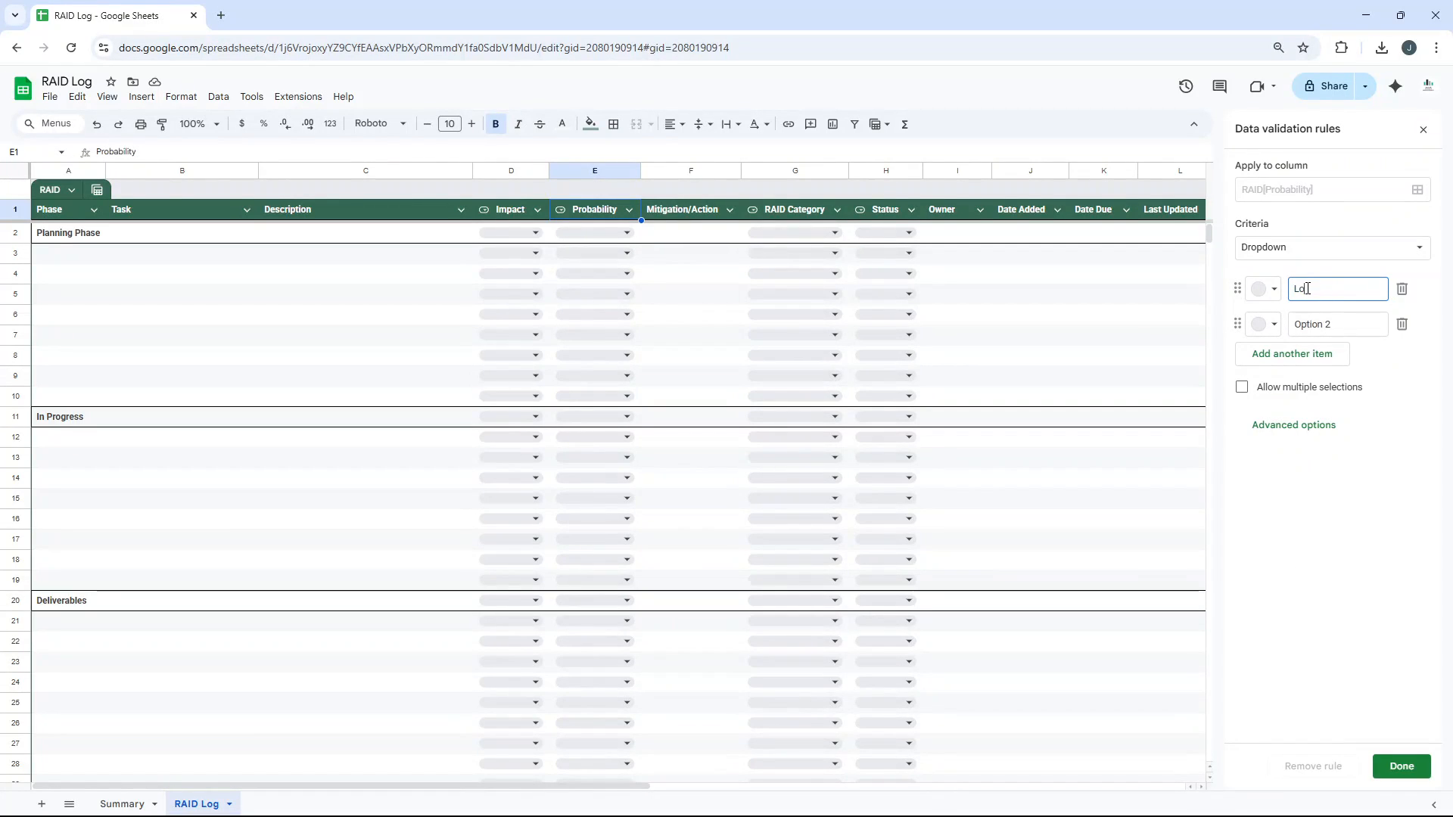
text(w)
click(1389, 333)
text(Medium)
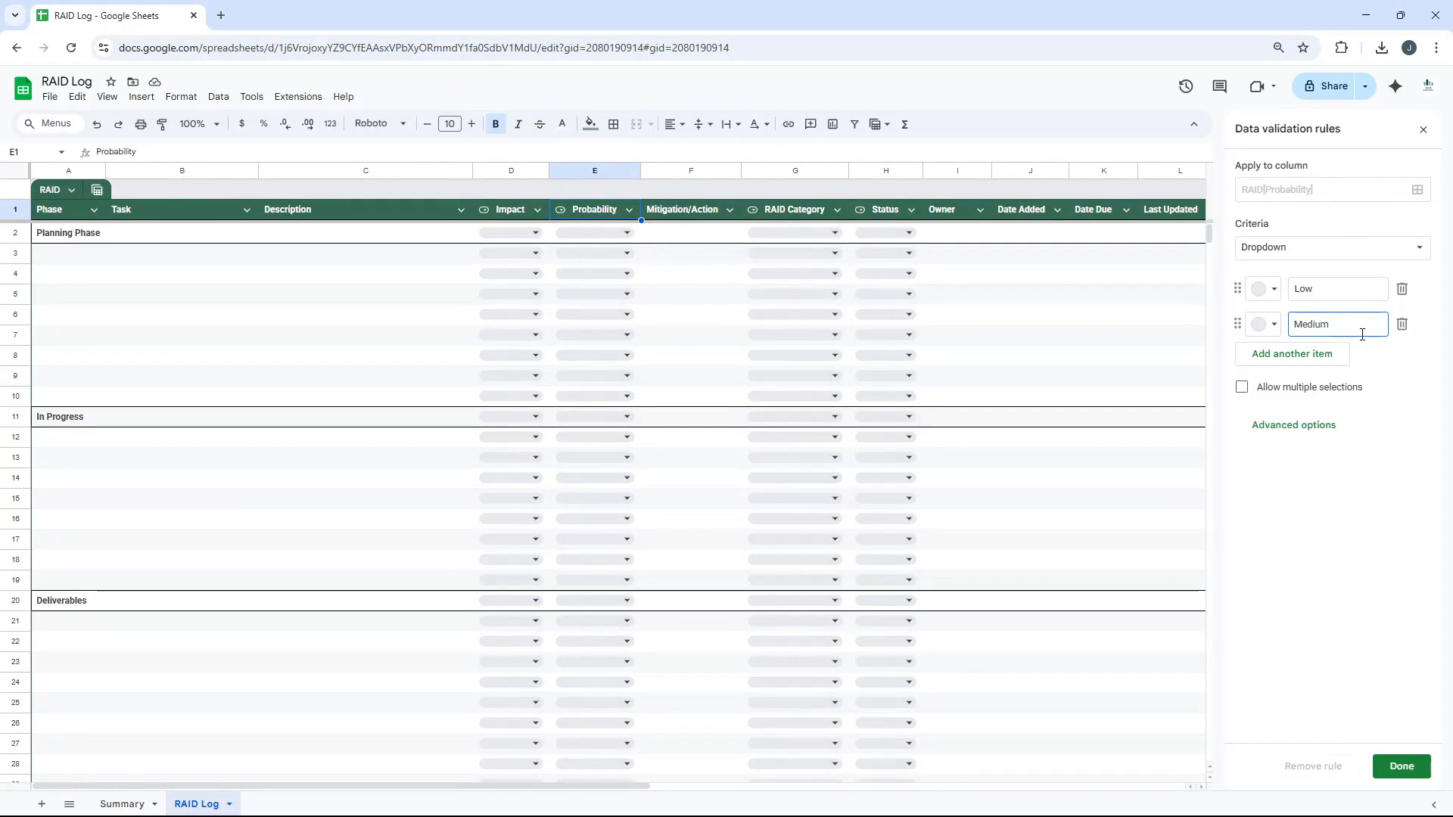
click(1328, 353)
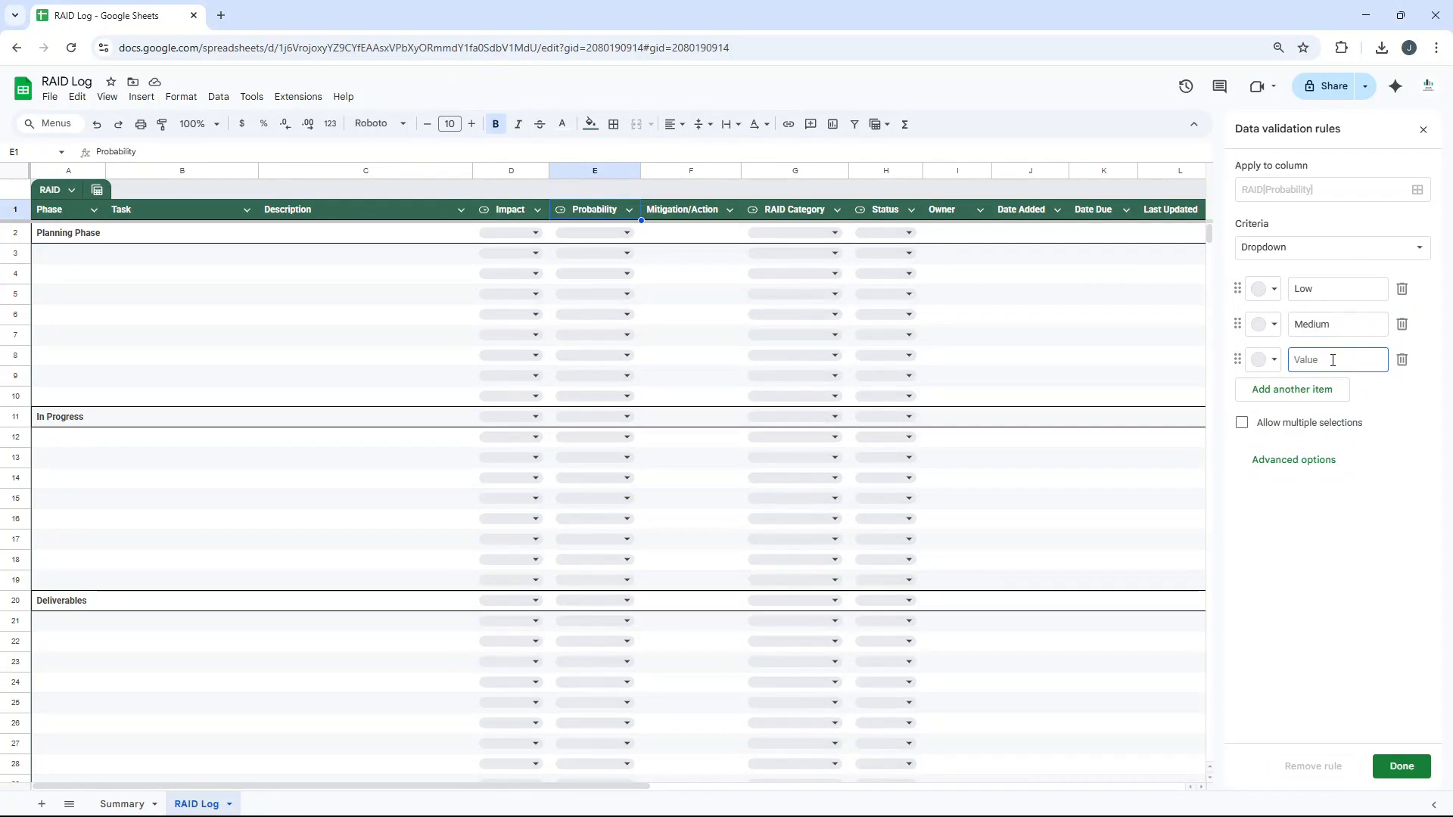
text(High)
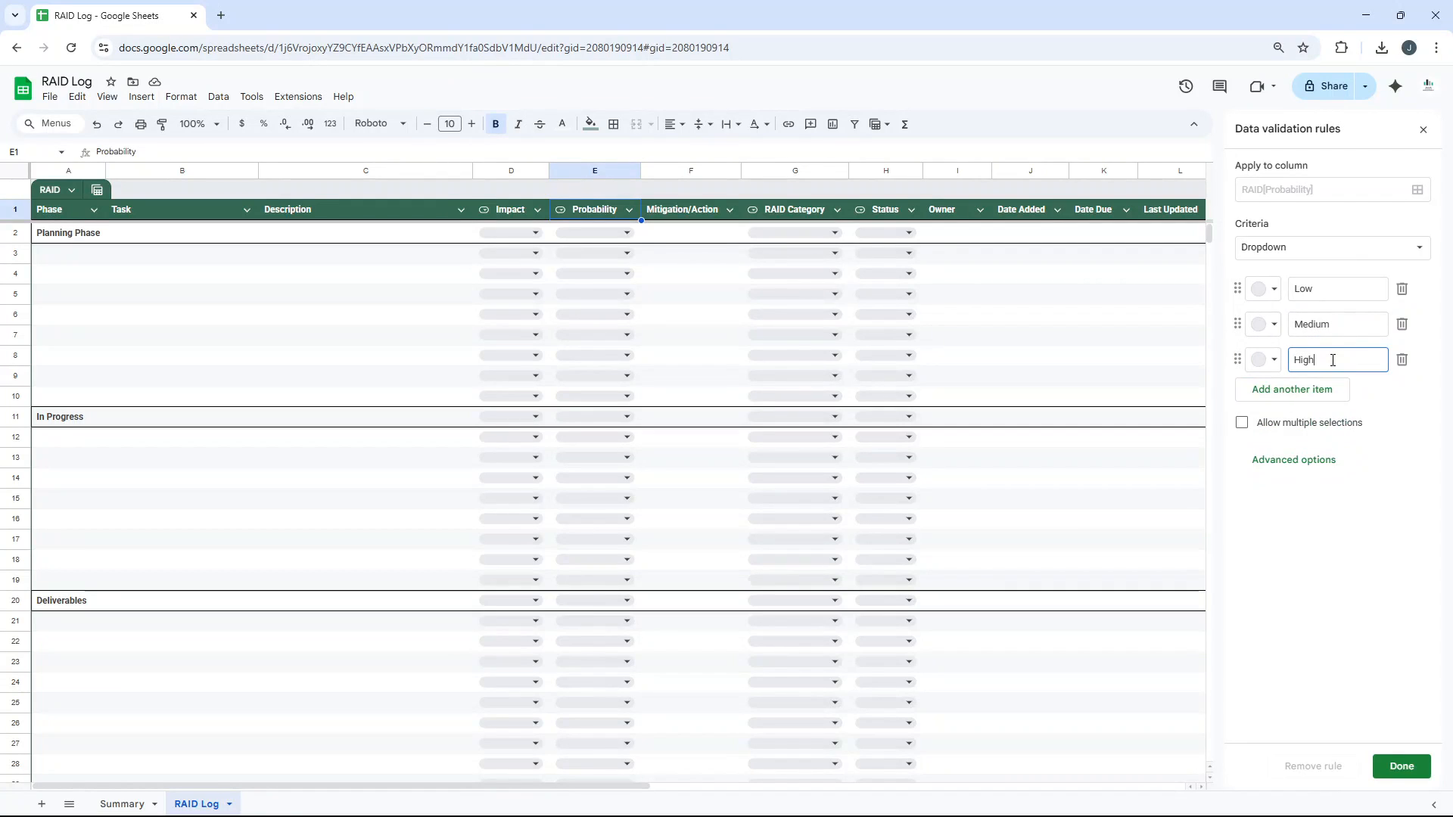
click(1401, 766)
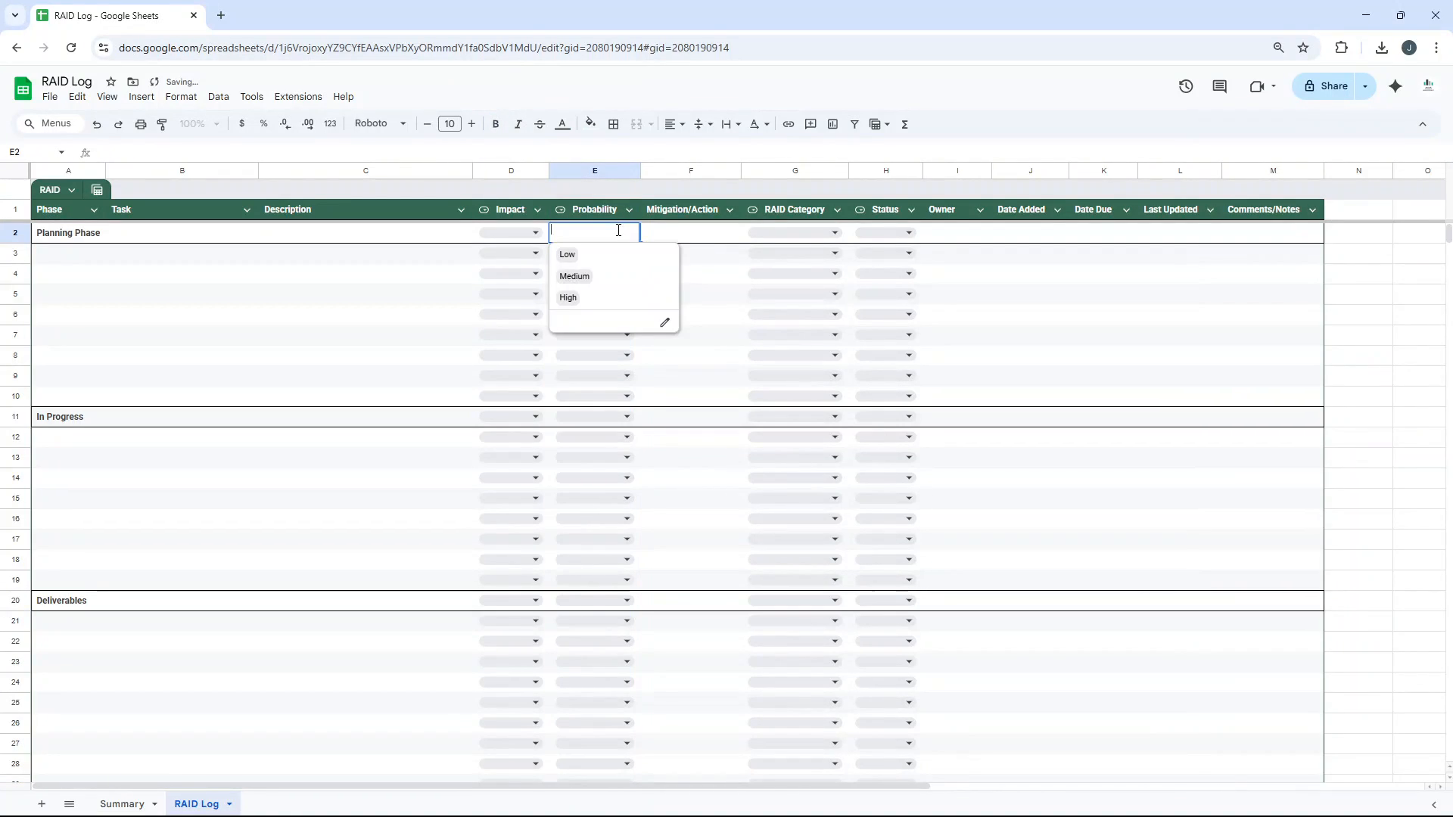
click(680, 262)
Look over the Mitigation/Action column and the neighbouring RAID Category cell in the Planning Phase rows.
click(697, 217)
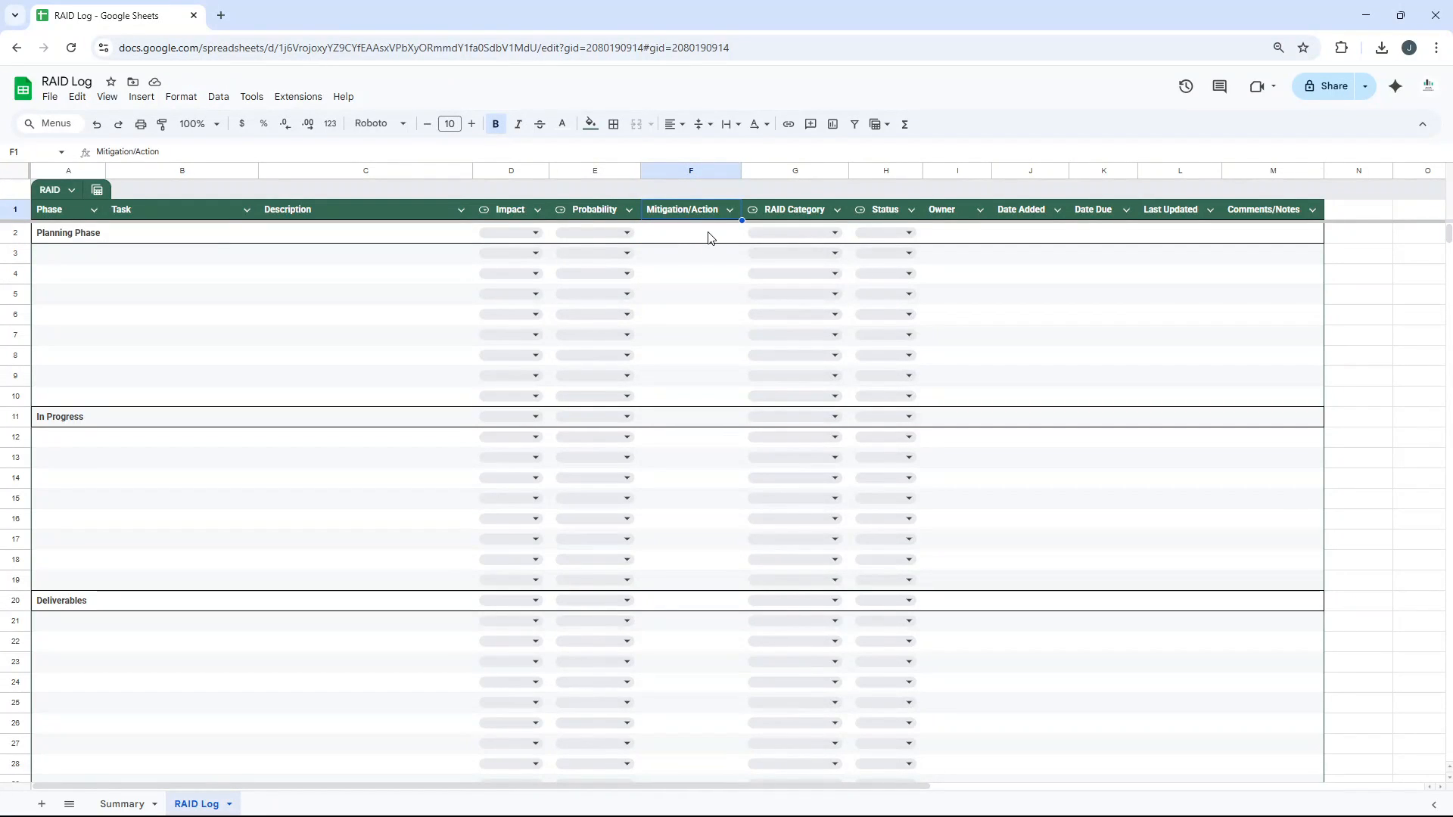
click(705, 240)
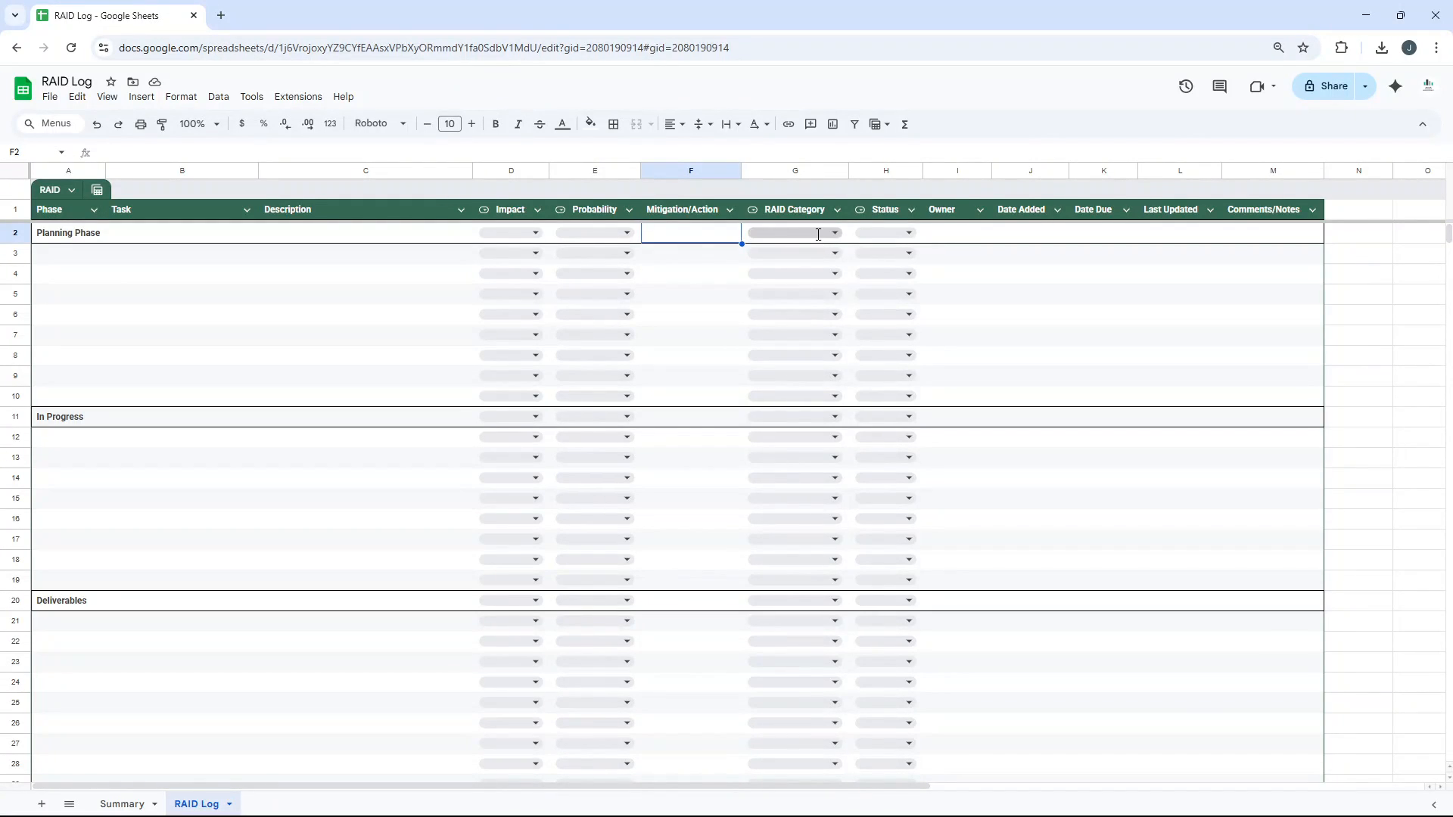
click(818, 234)
click(707, 257)
Colour the RAID Category dropdown options Risk dark red and Assumption dark green.
click(779, 253)
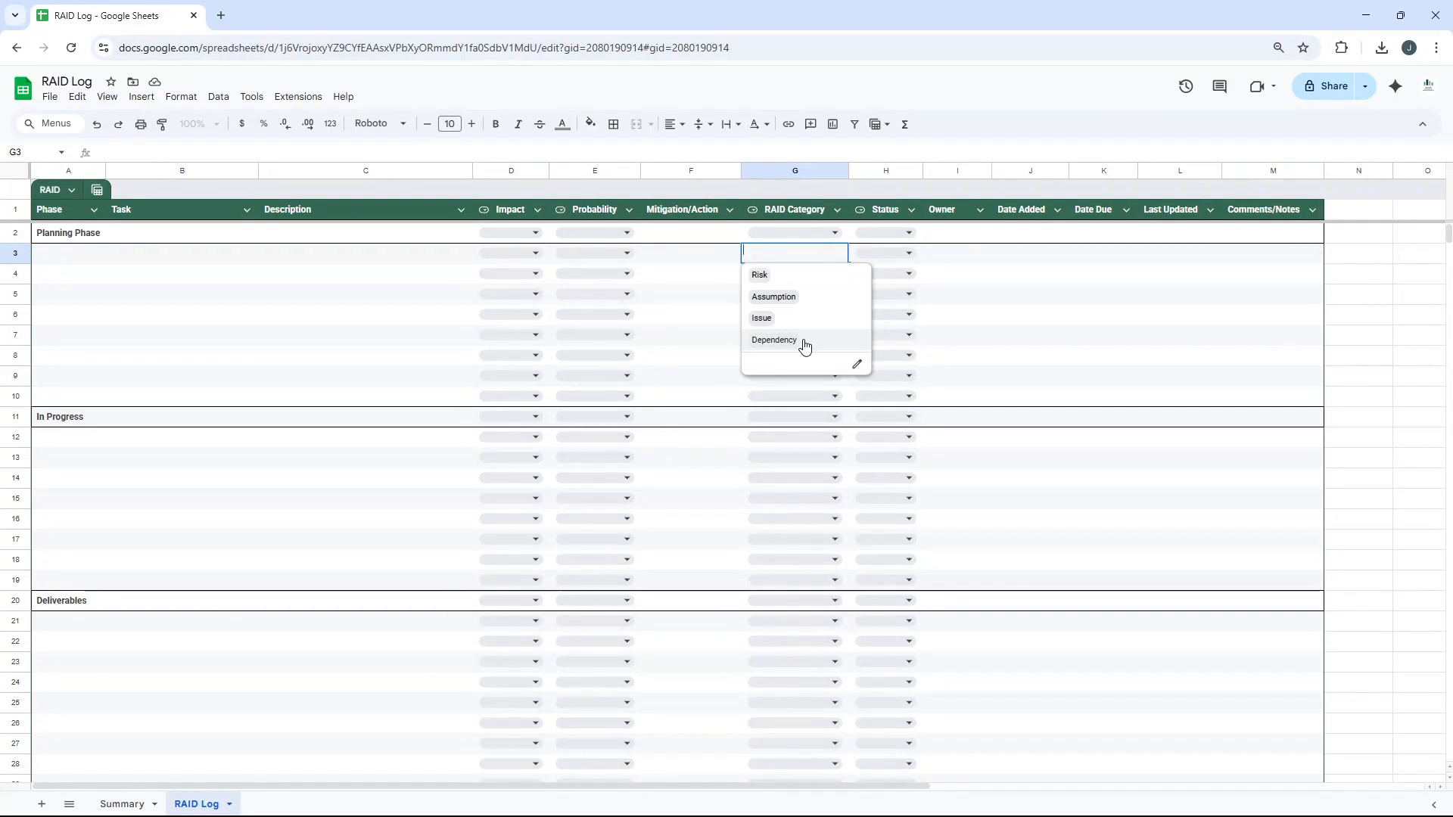
click(857, 364)
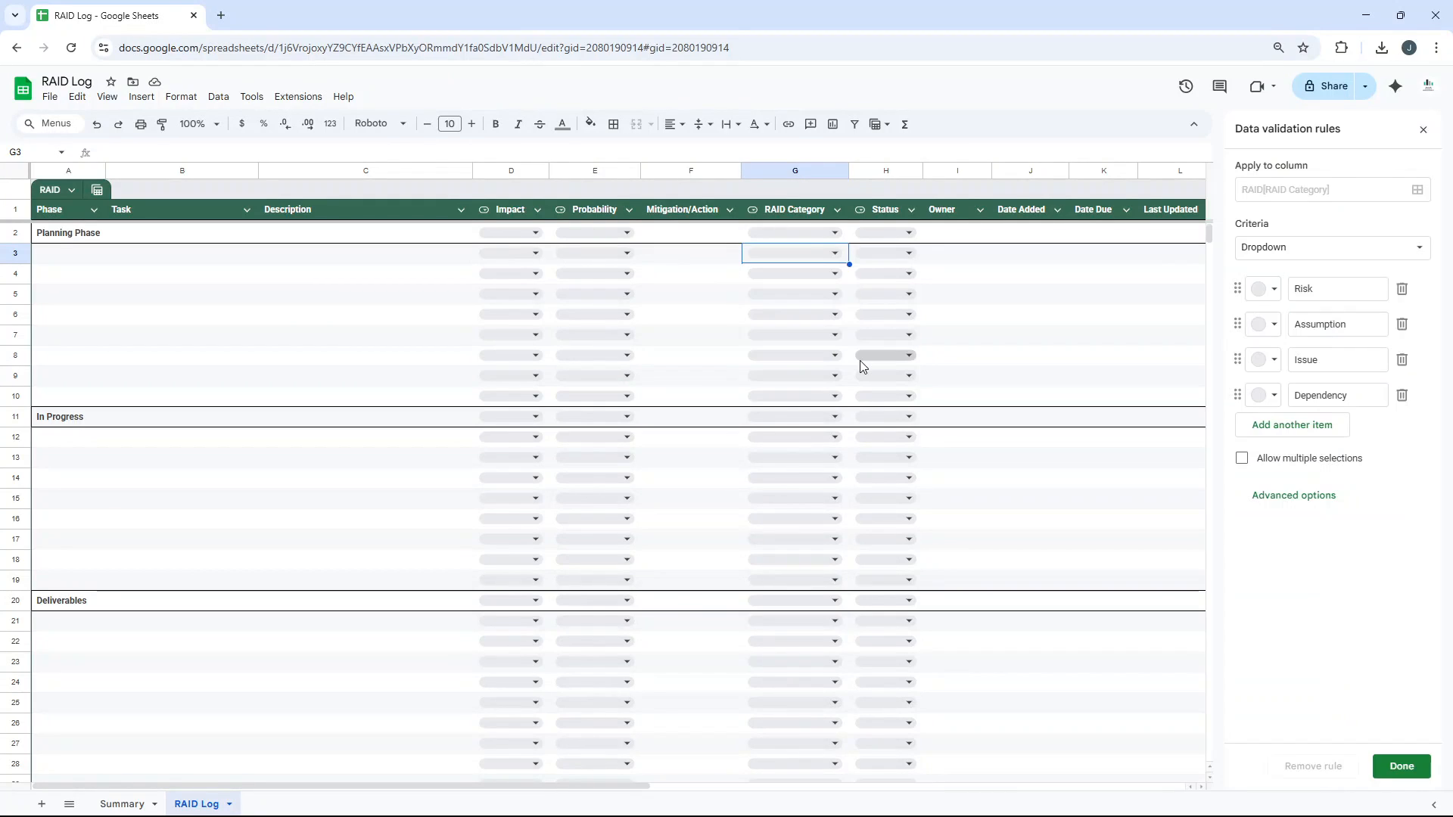
click(1275, 289)
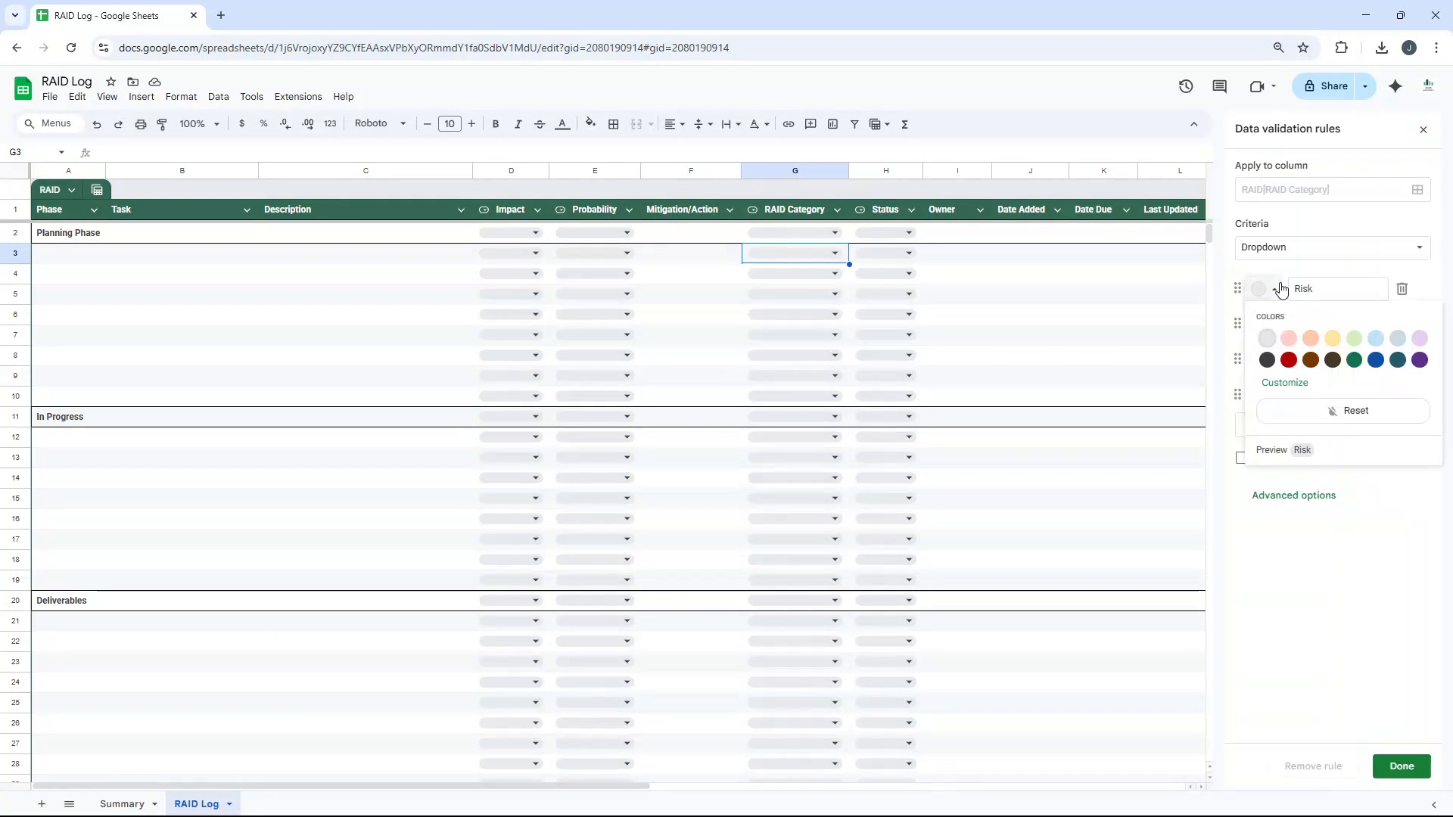
click(1289, 359)
click(1274, 325)
click(1355, 395)
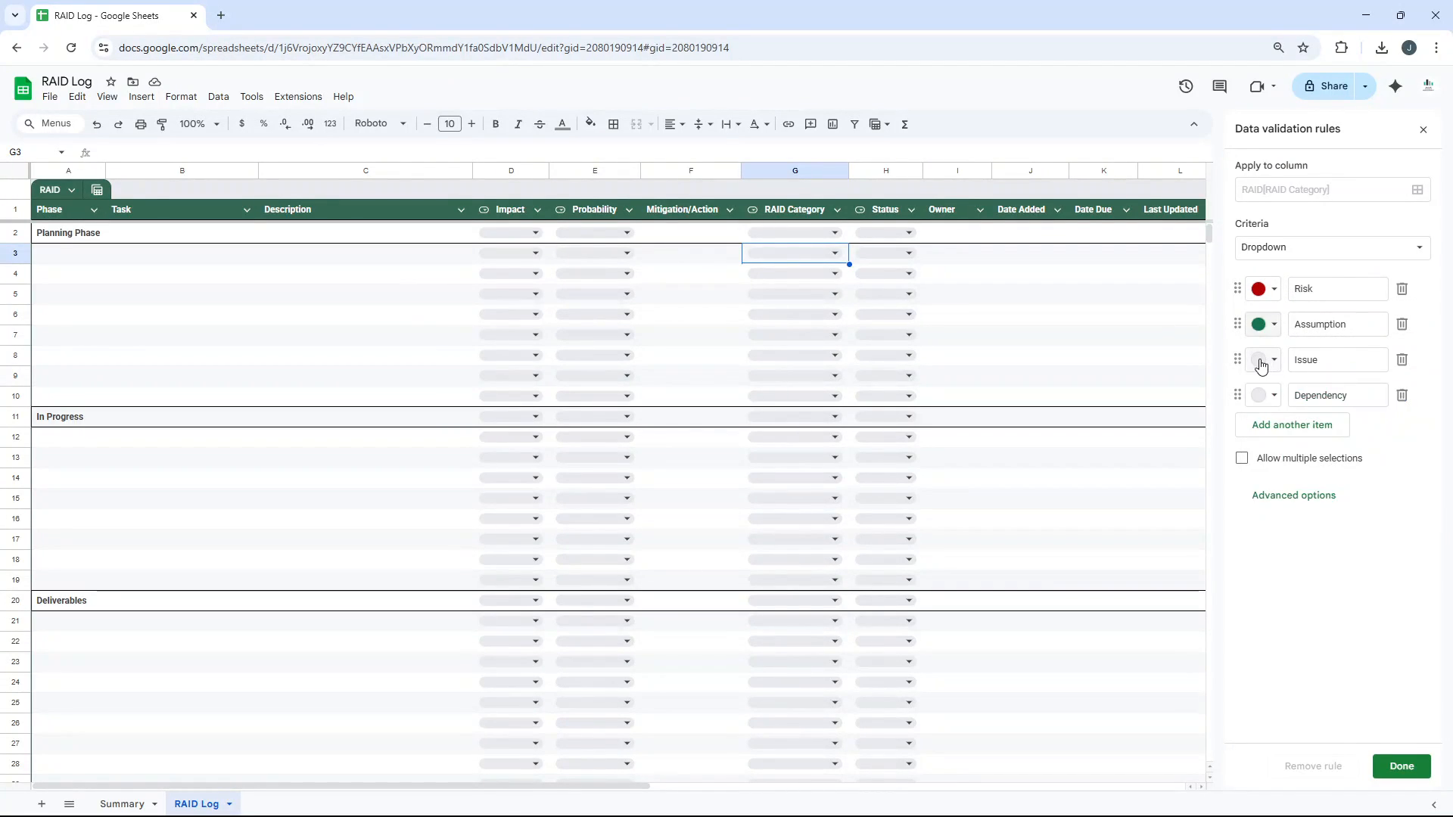
Colour the Issue option light yellow and the Dependency option dark blue, save the rule, and check the RAID Category choices.
click(1261, 366)
click(1333, 409)
click(1258, 396)
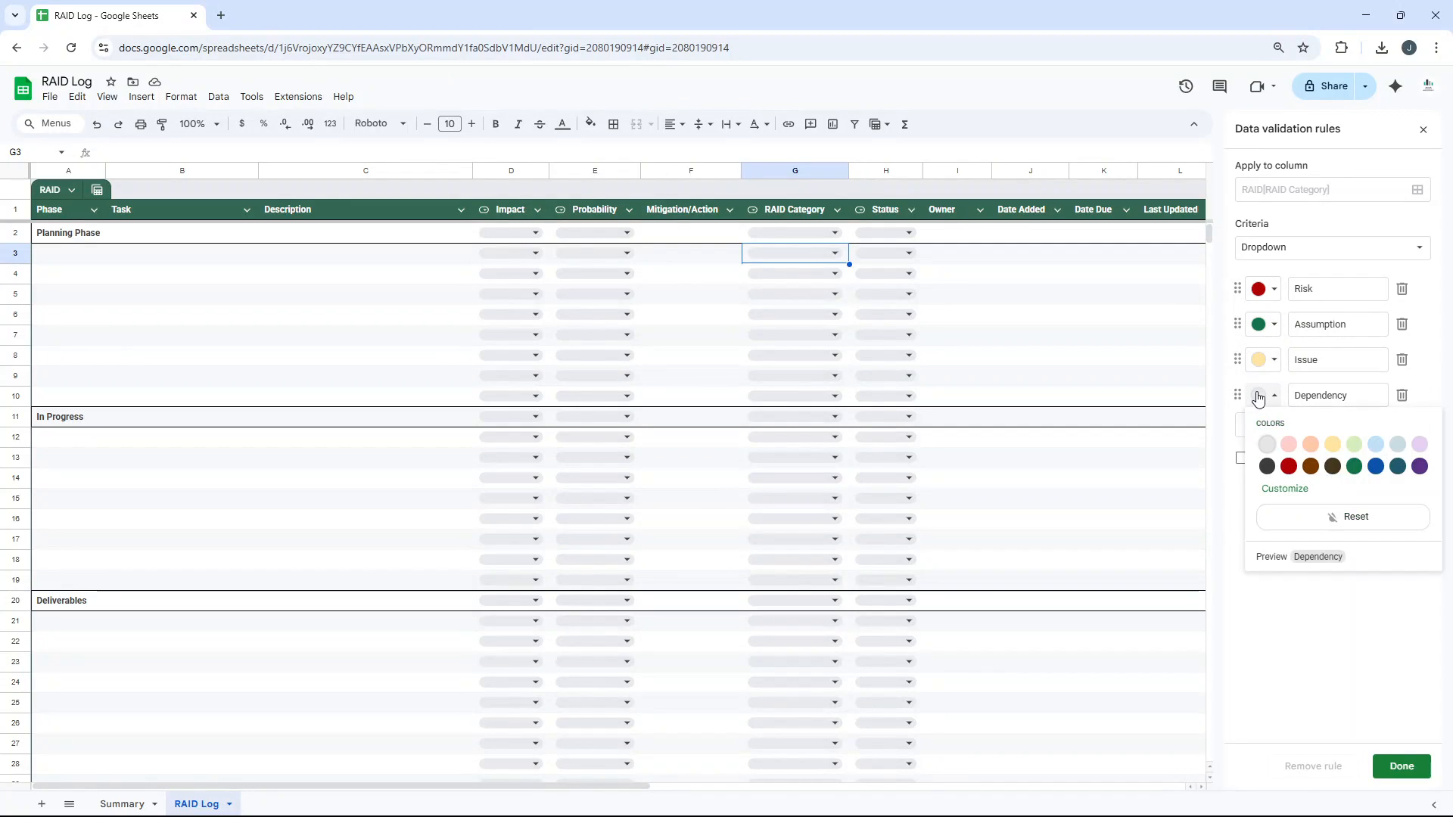
click(1376, 466)
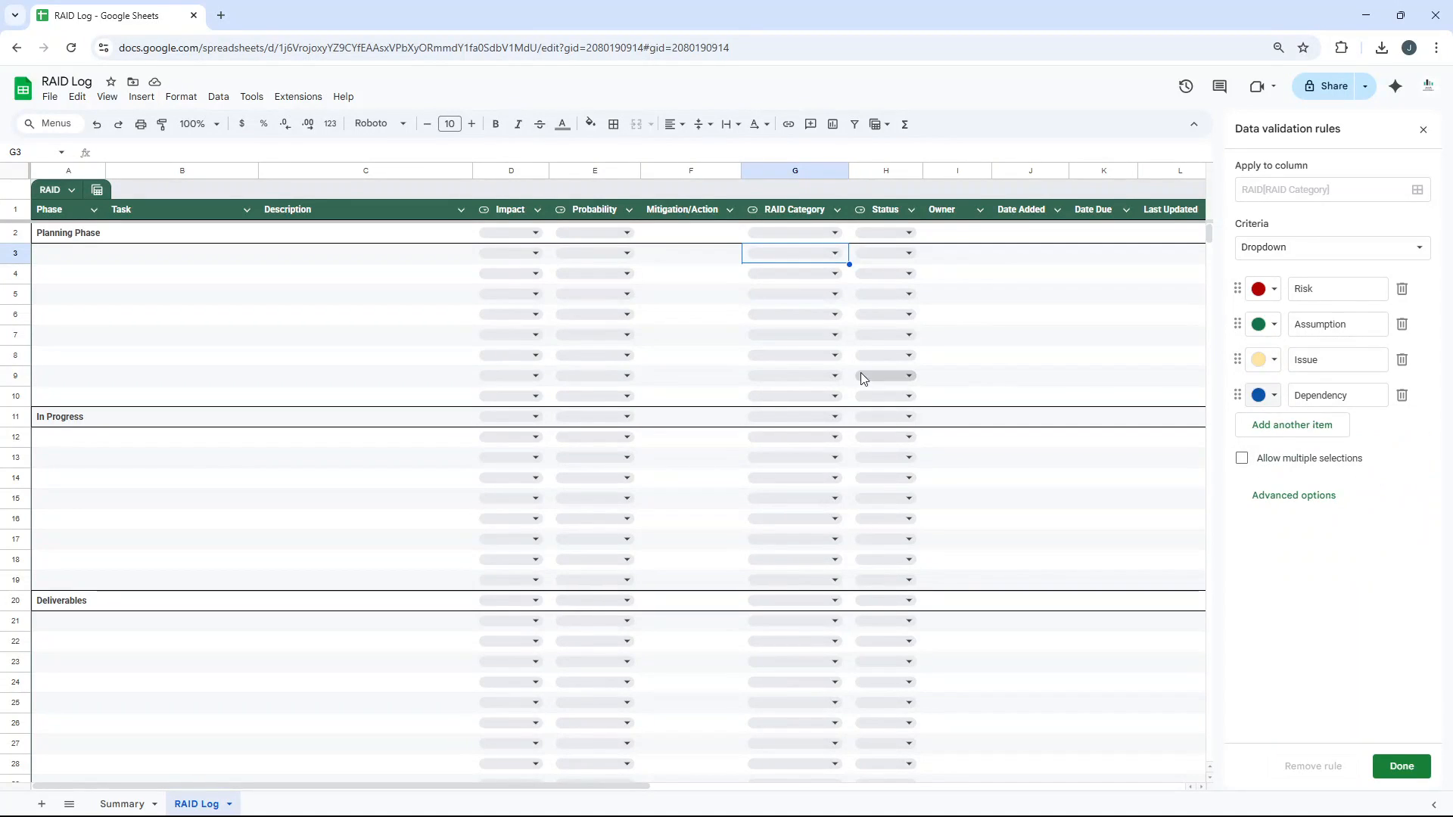
click(1401, 767)
click(837, 256)
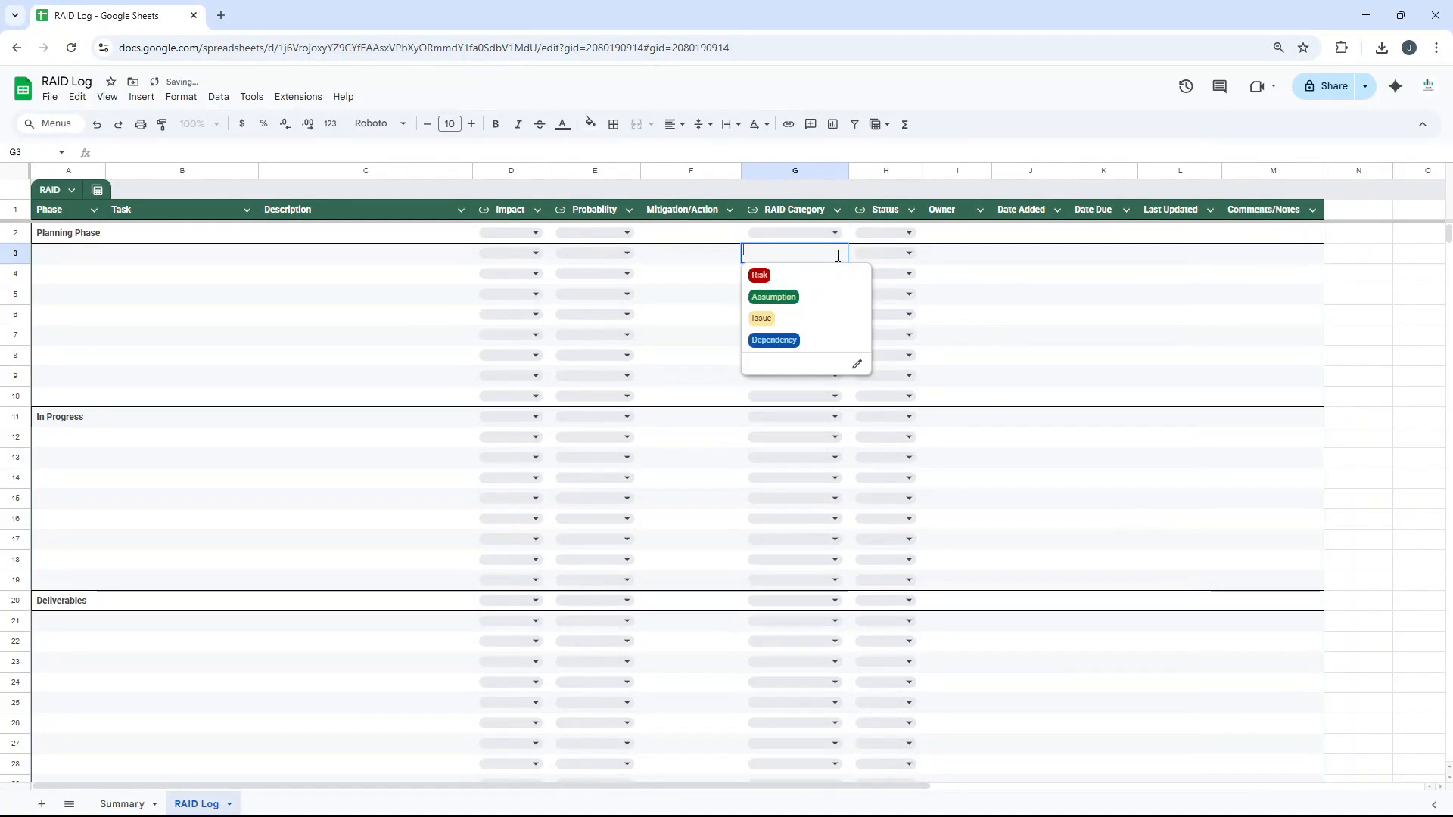
click(1007, 297)
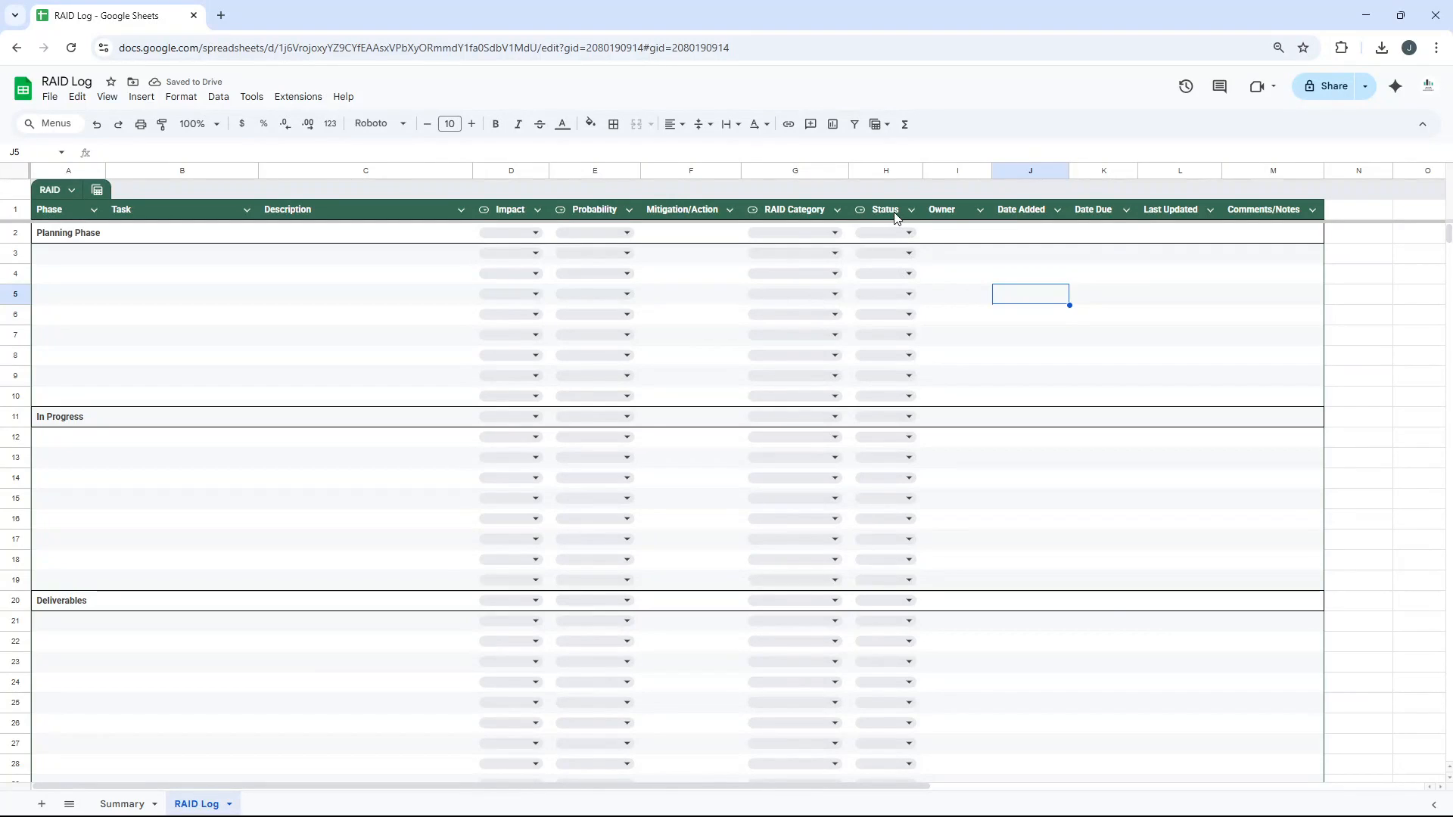
Examine the Status column's dropdown options, from Open through to Closed, without changing the rule.
right_click(895, 218)
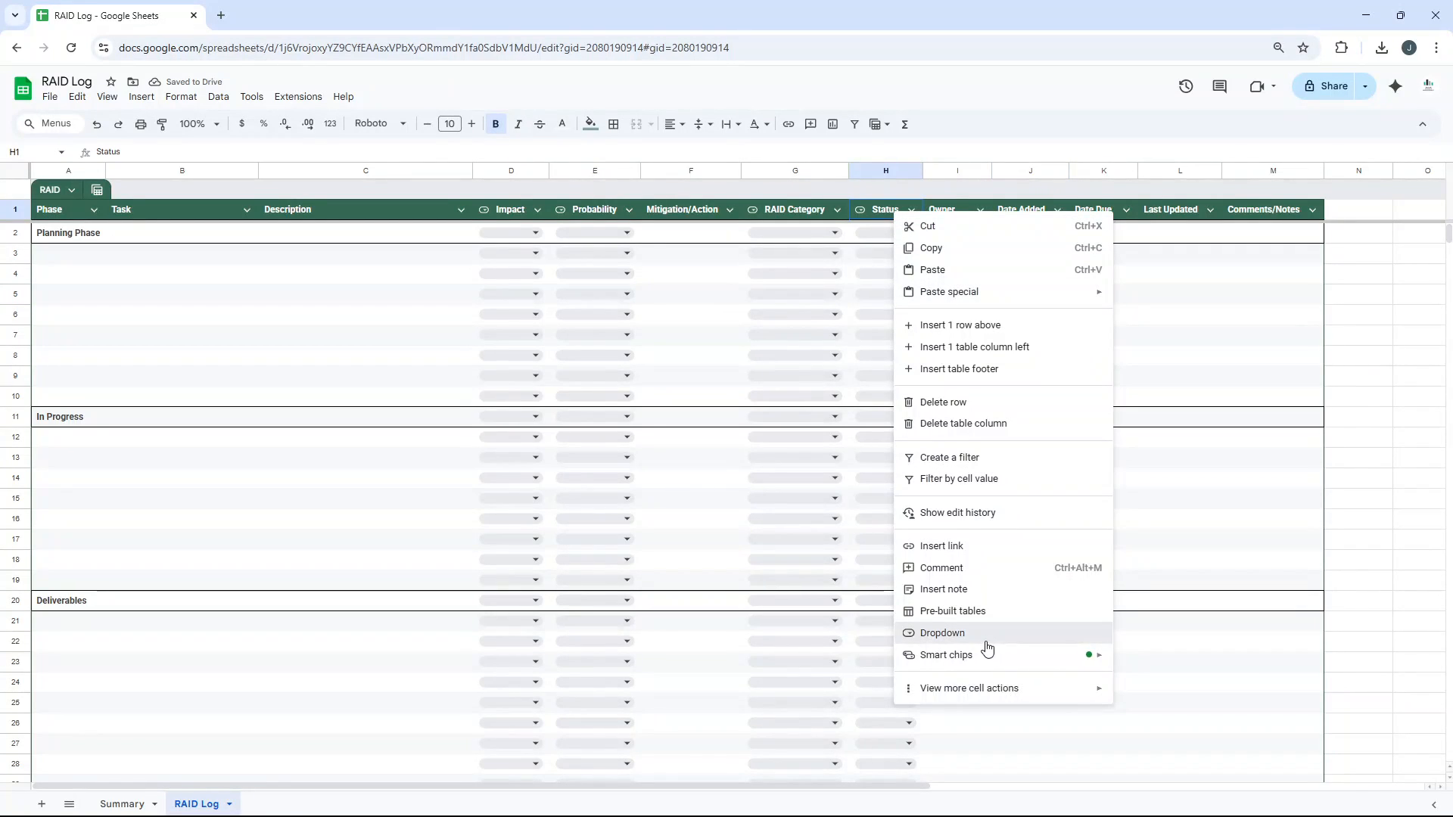
click(942, 633)
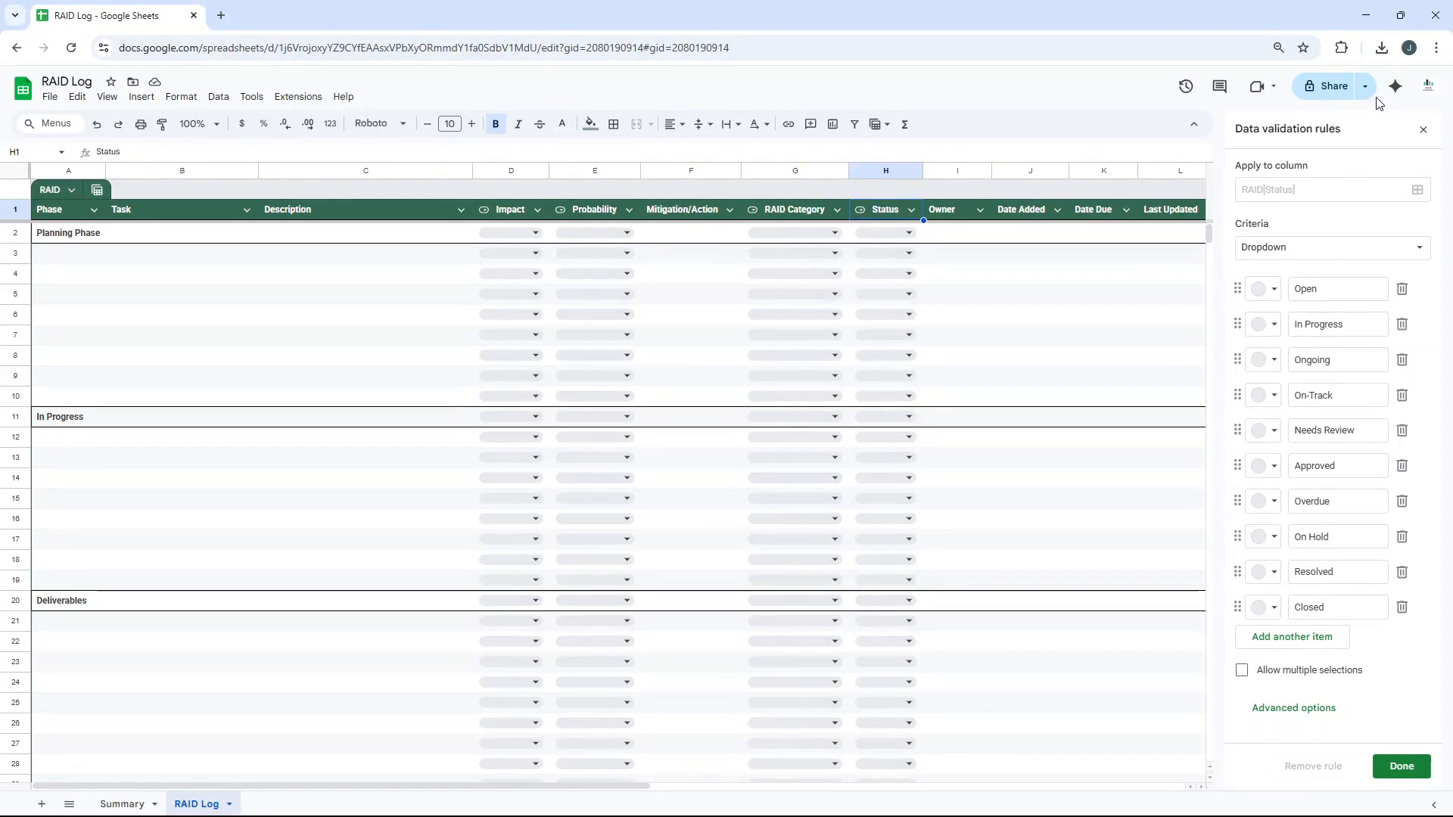
click(1423, 133)
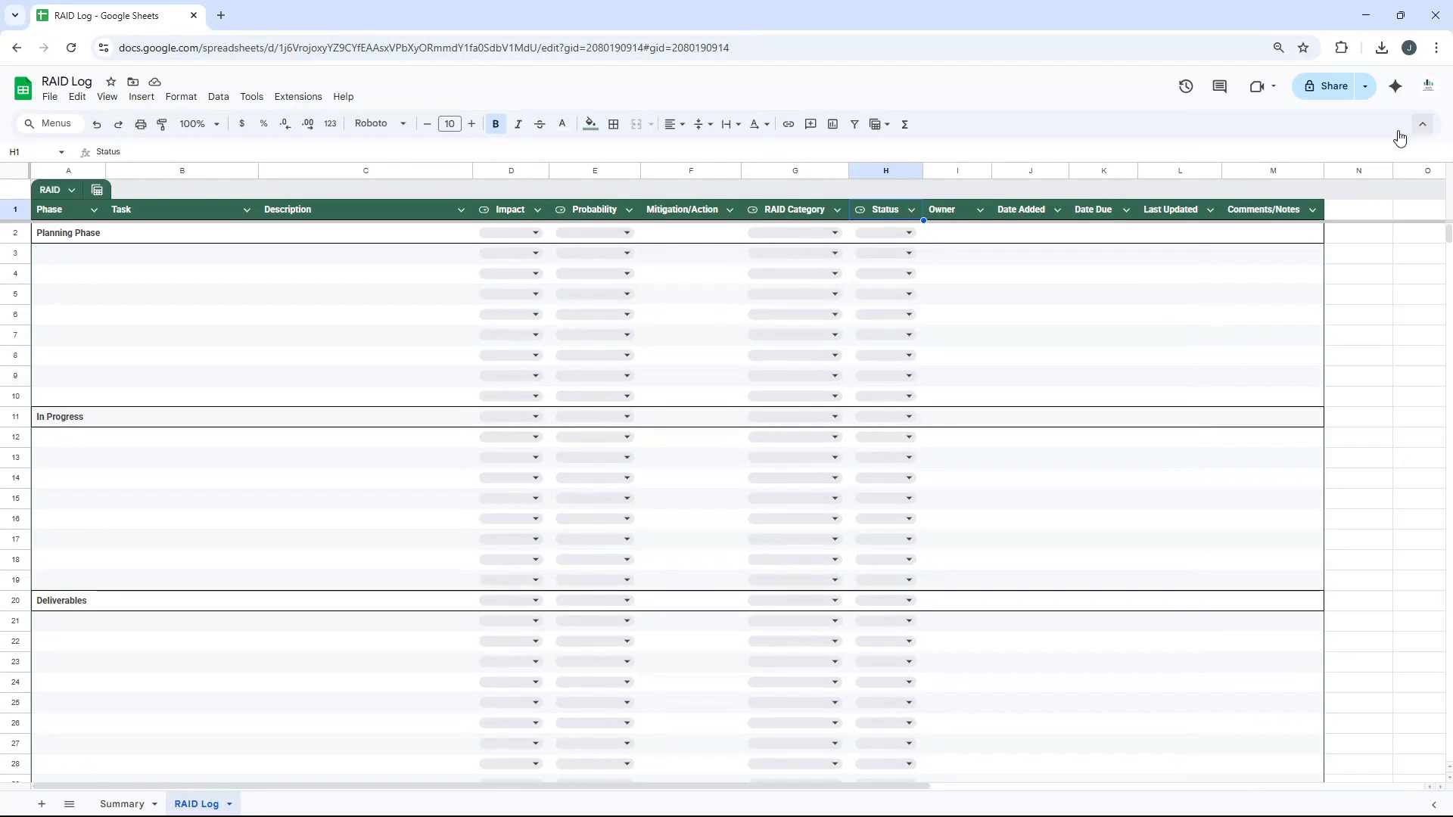
Widen the Owner column to nearly double its width.
click(967, 239)
drag(991, 167, 1047, 167)
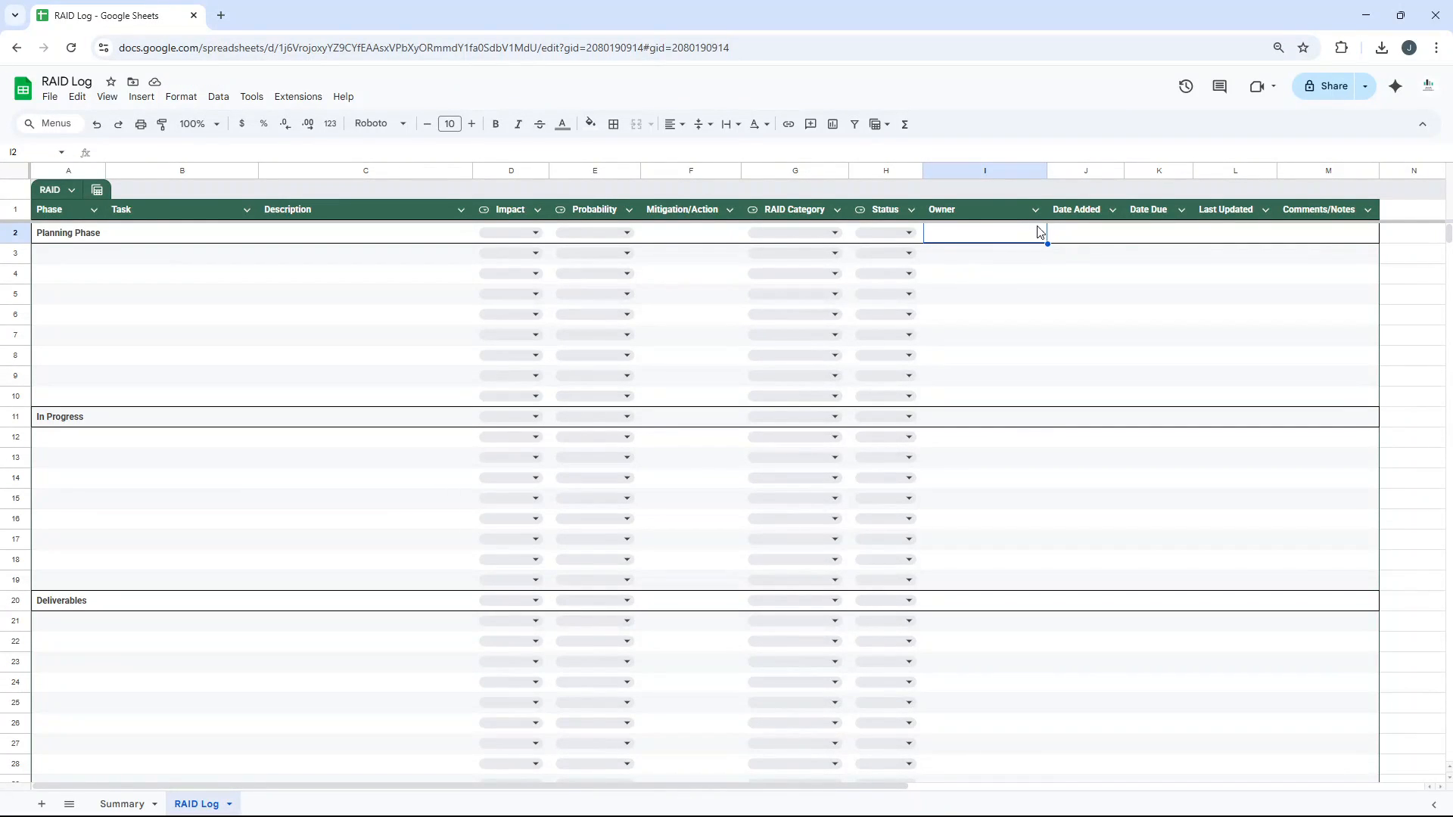
Look over the Date Added, Date Due, Last Updated and Comments/Notes columns.
click(1080, 254)
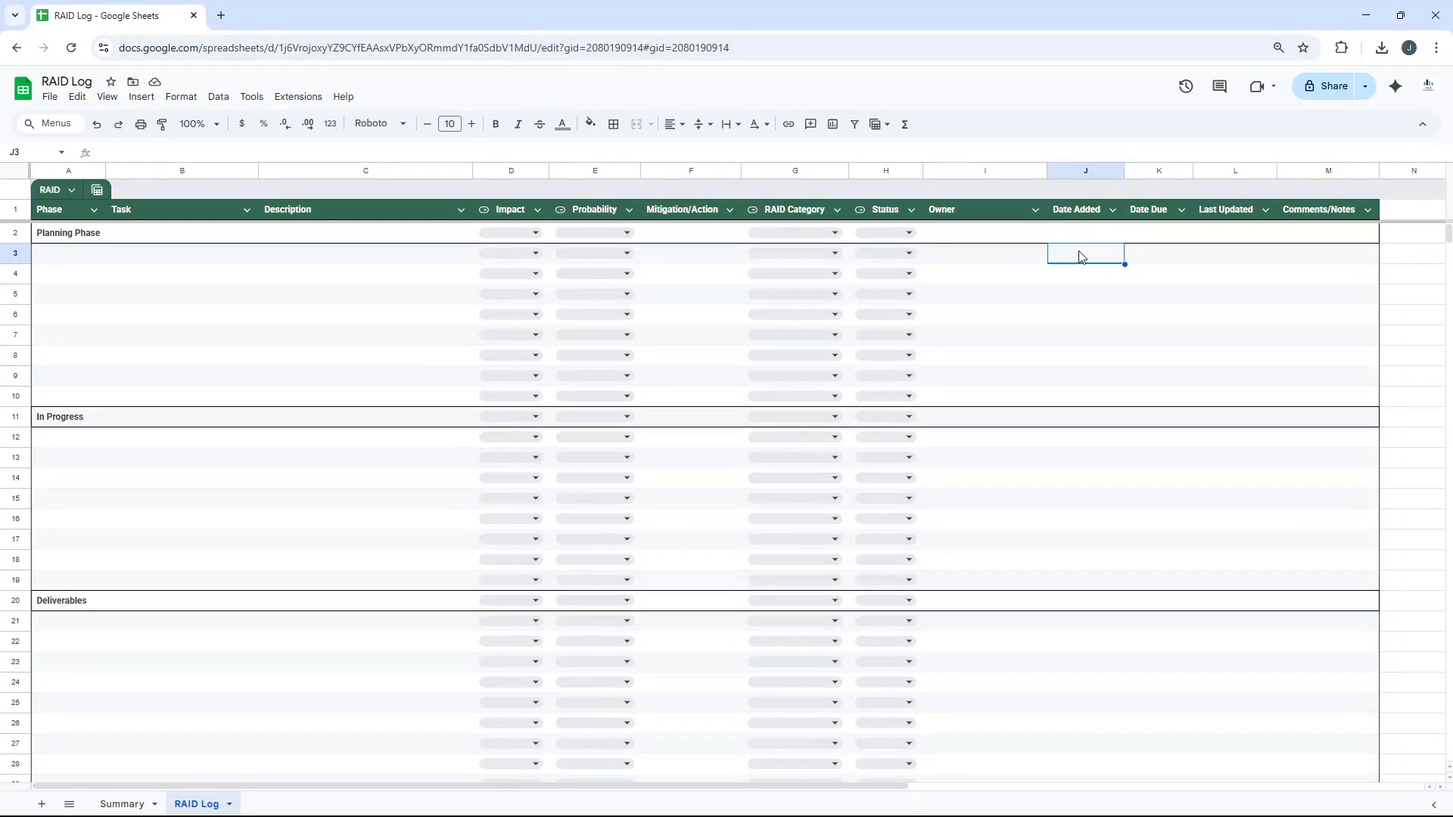
click(1137, 268)
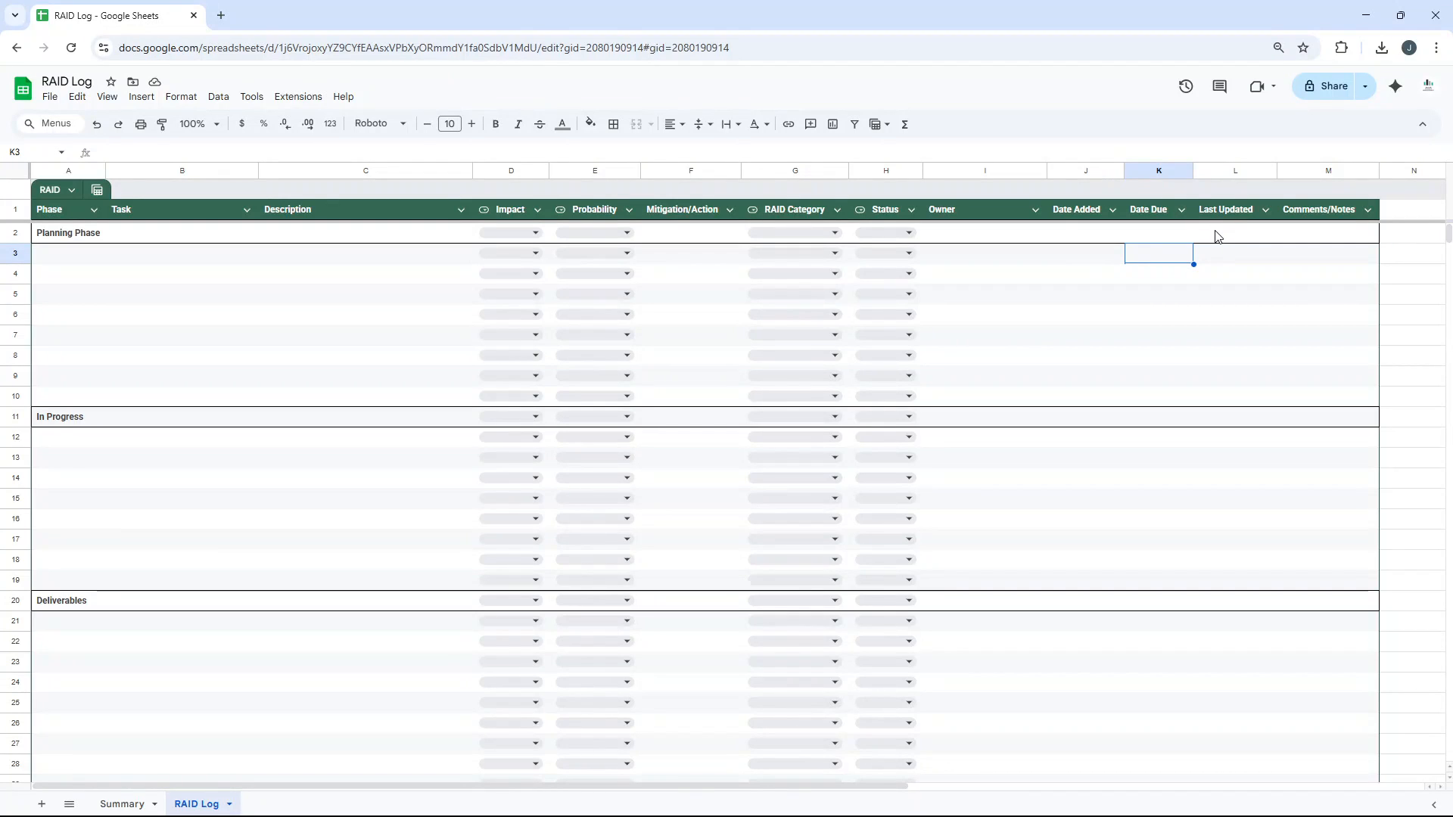
click(1305, 210)
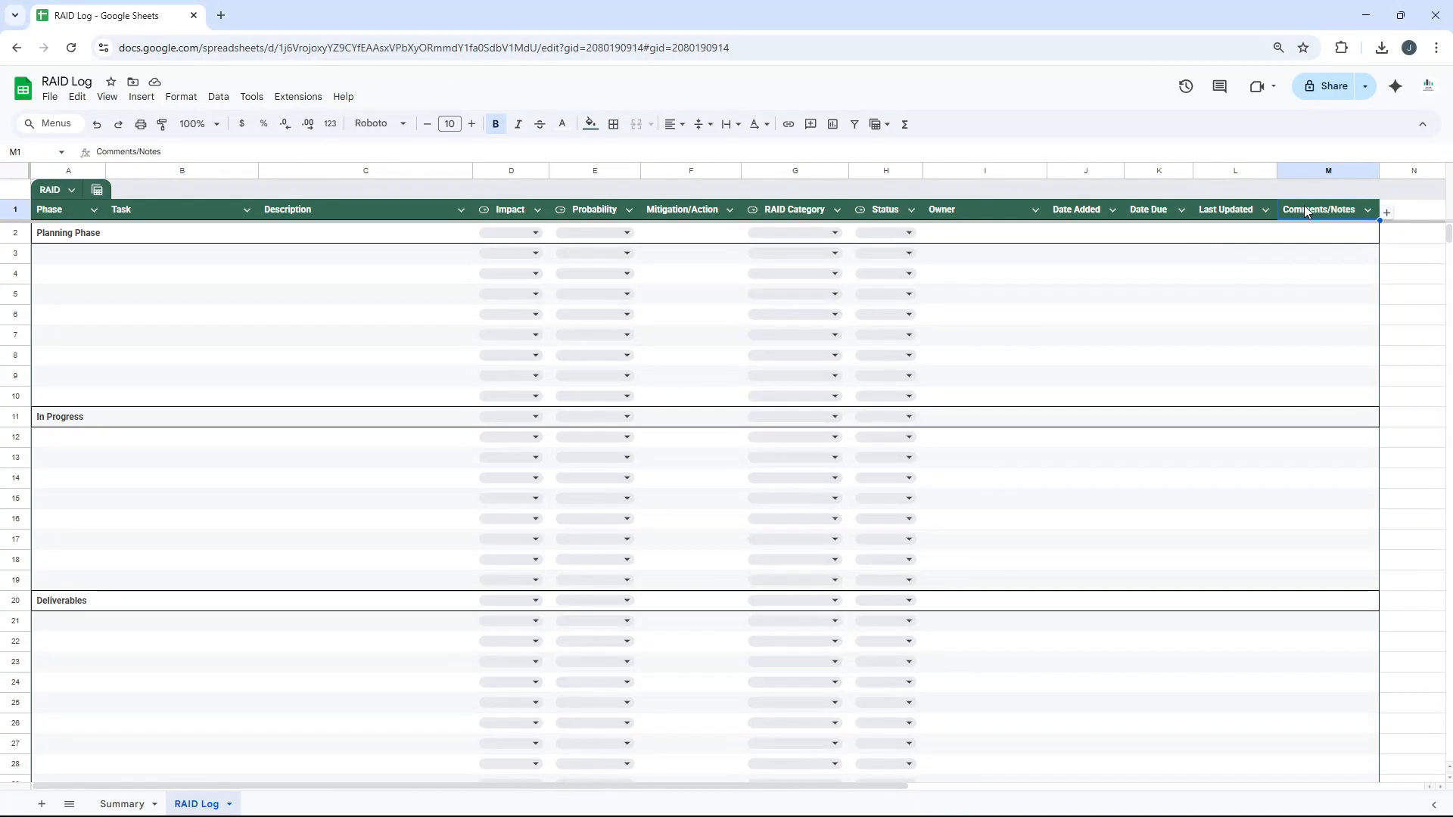
click(1148, 276)
Insert one empty table row directly below row 6 in the Planning Phase section.
click(127, 263)
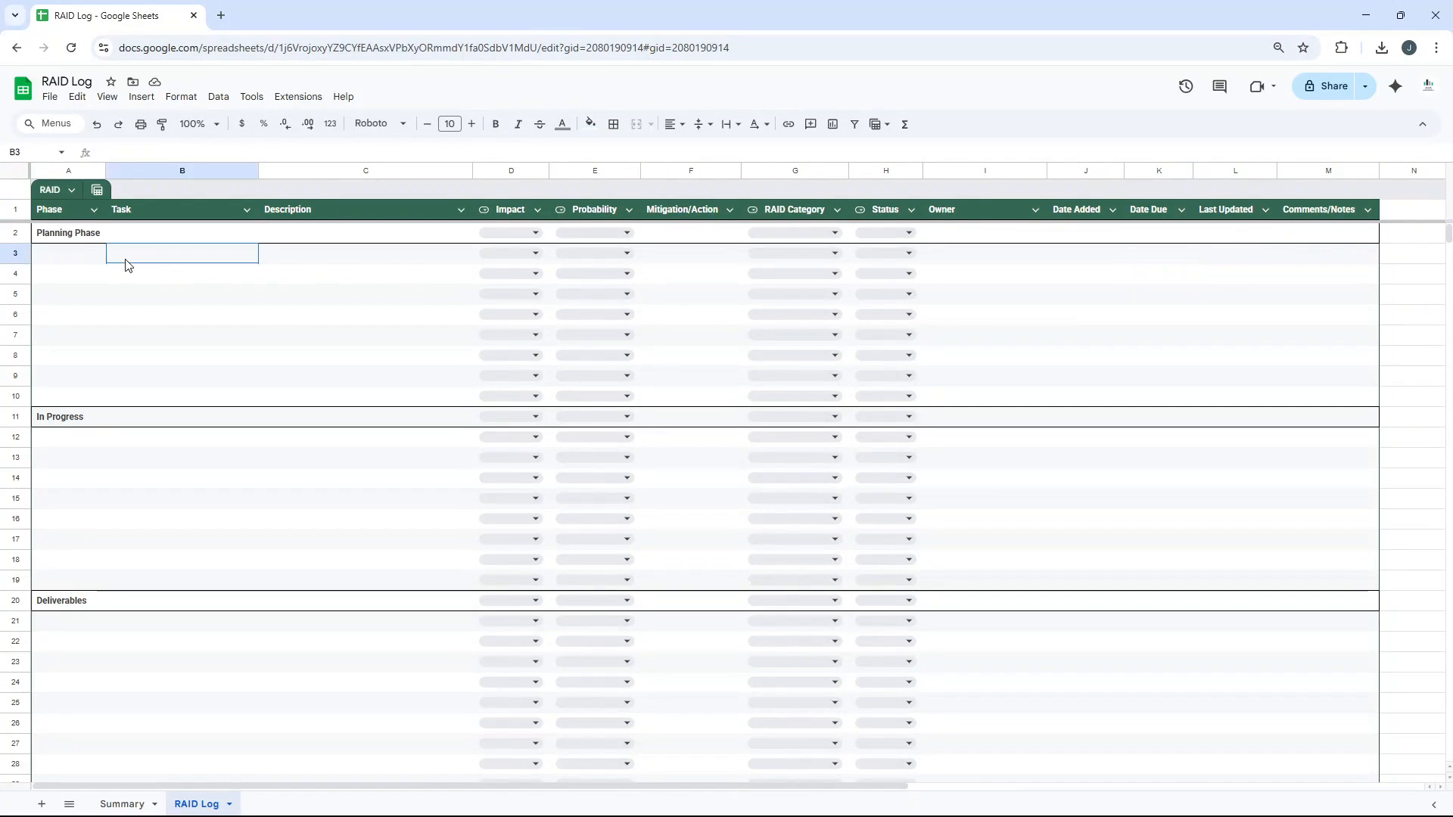
click(69, 236)
click(78, 261)
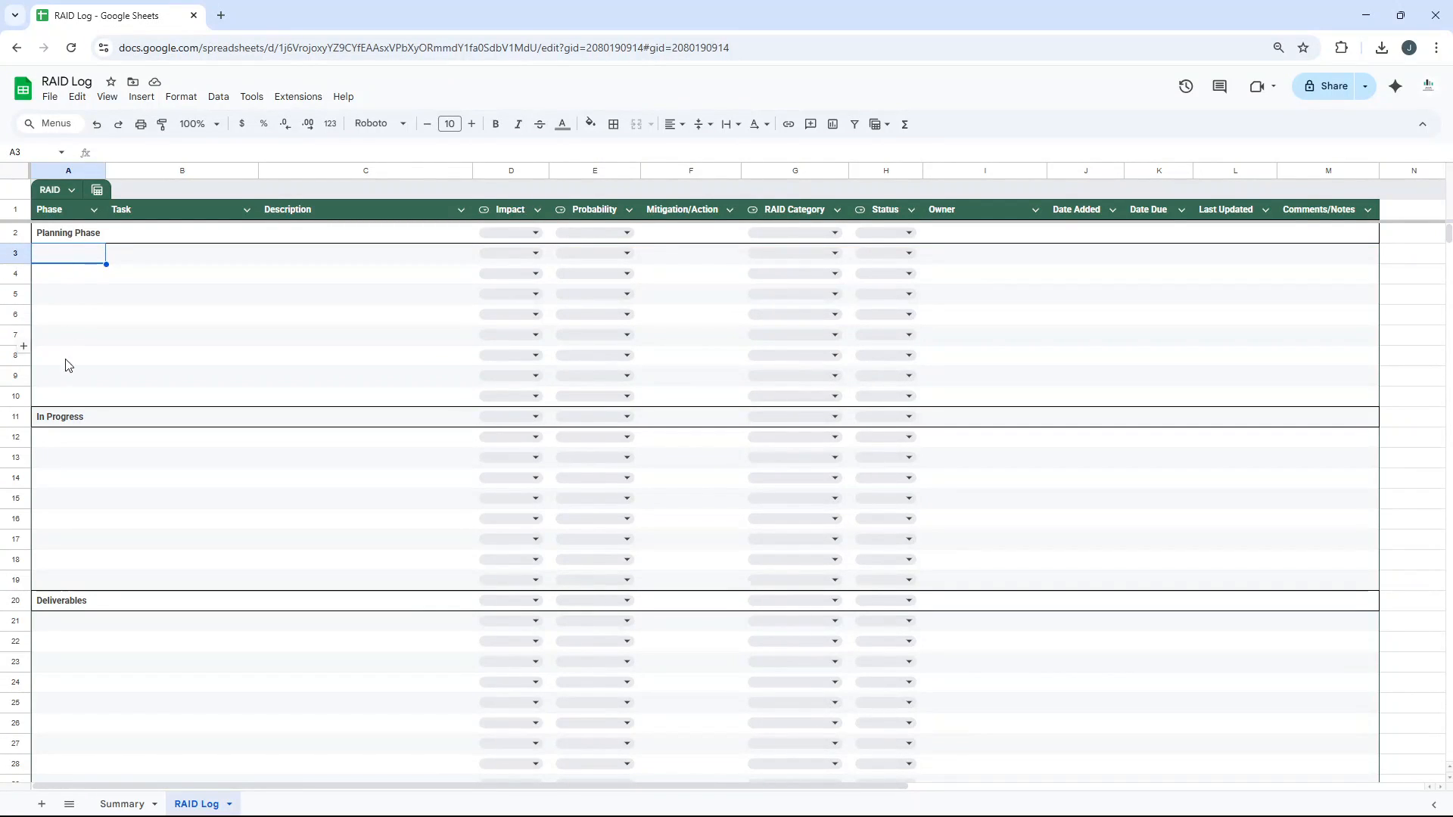
click(63, 400)
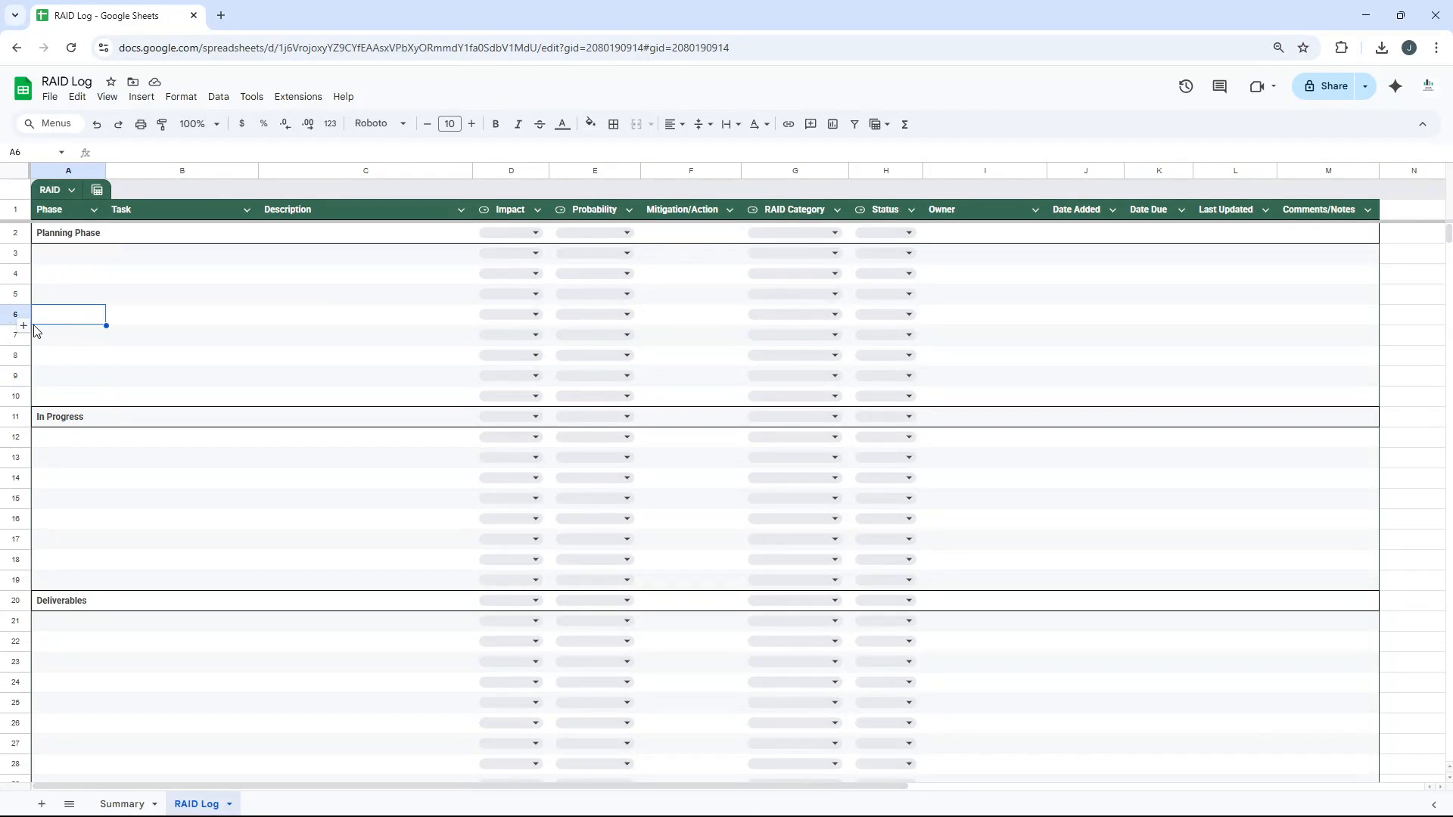
click(24, 325)
click(62, 383)
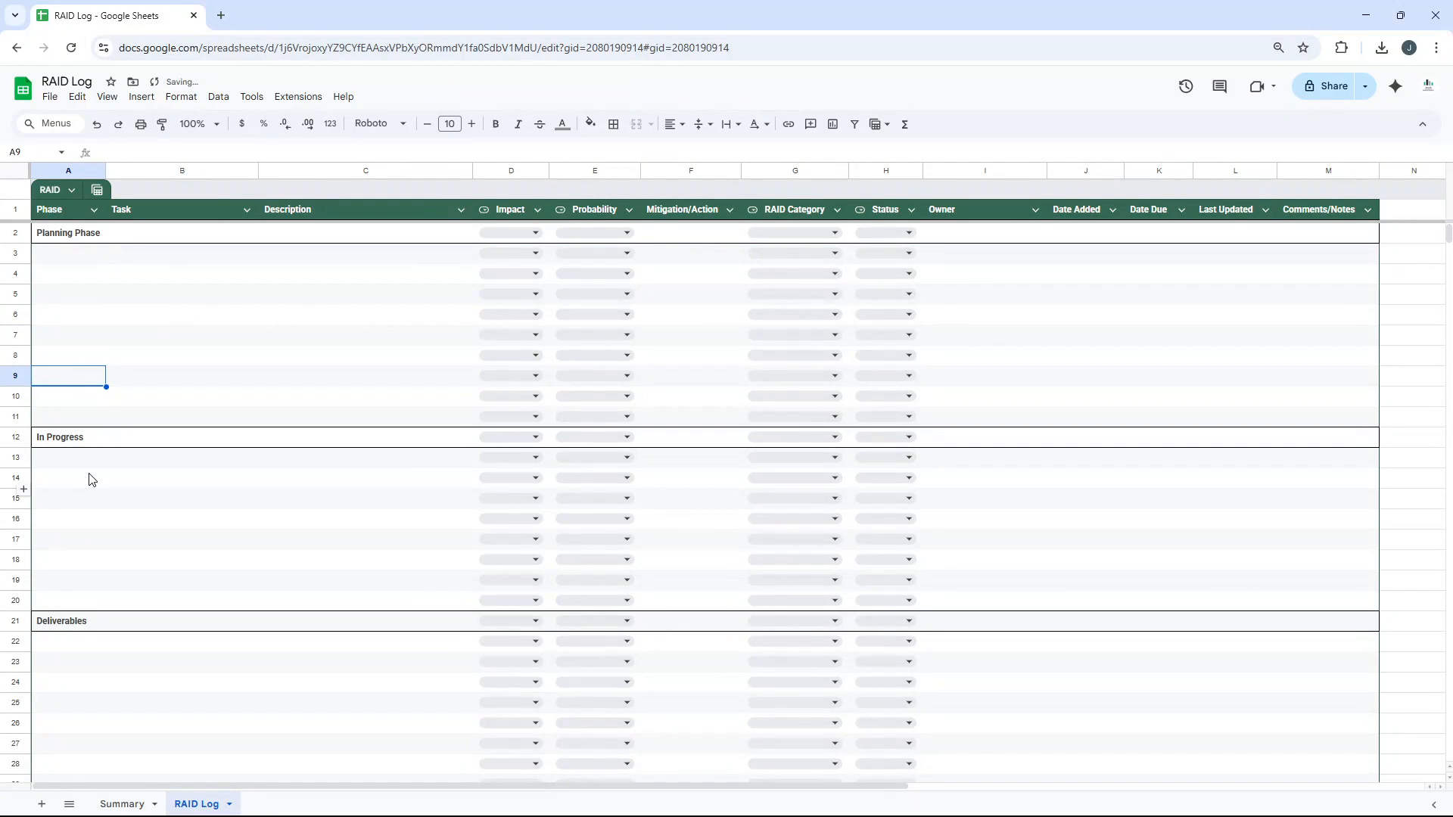
scroll(88, 475, down, 3)
scroll(83, 465, up, 3)
click(217, 297)
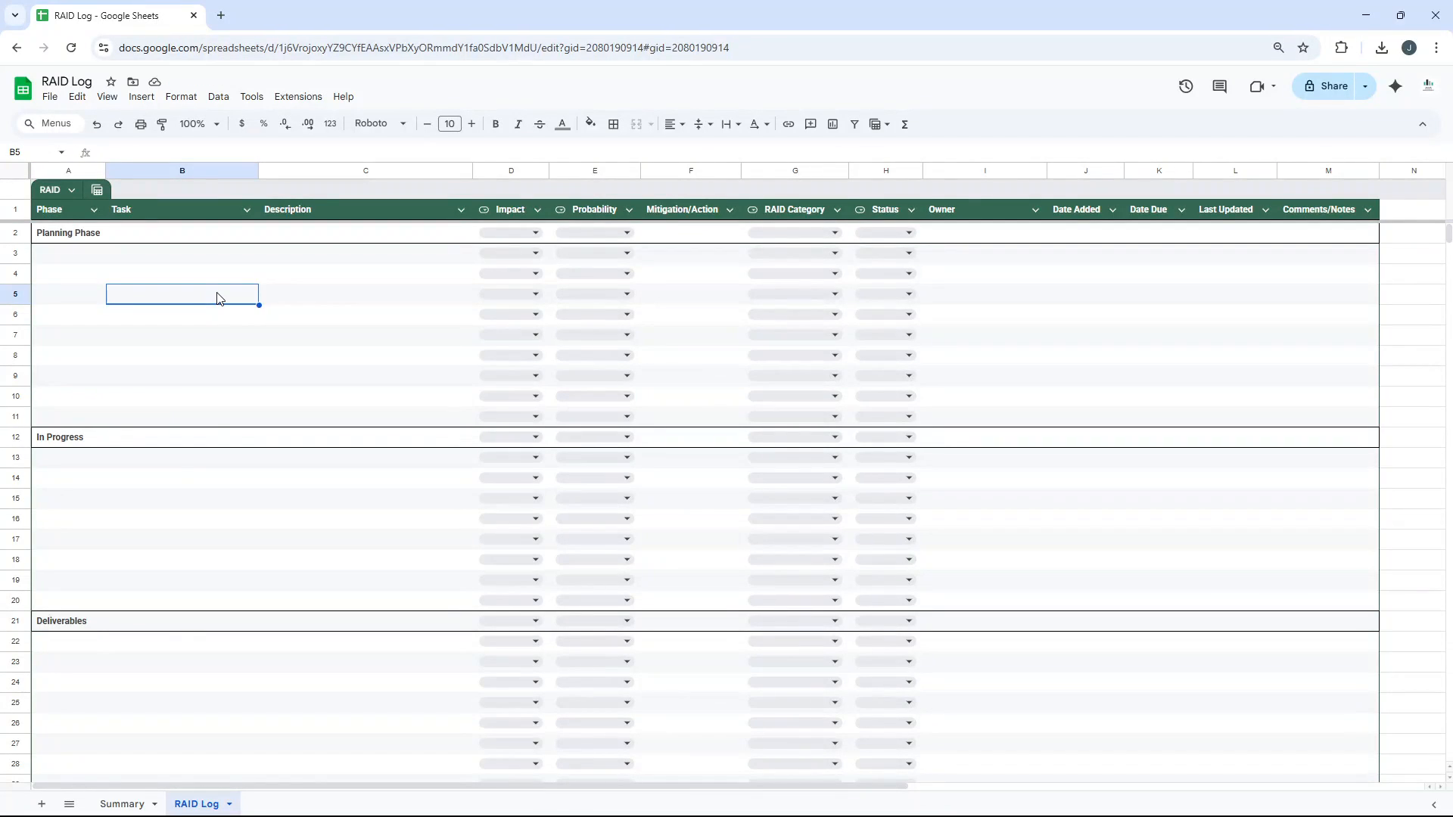
Open the Summary sheet and inspect the formula behind Total RAID Items without changing it.
click(131, 803)
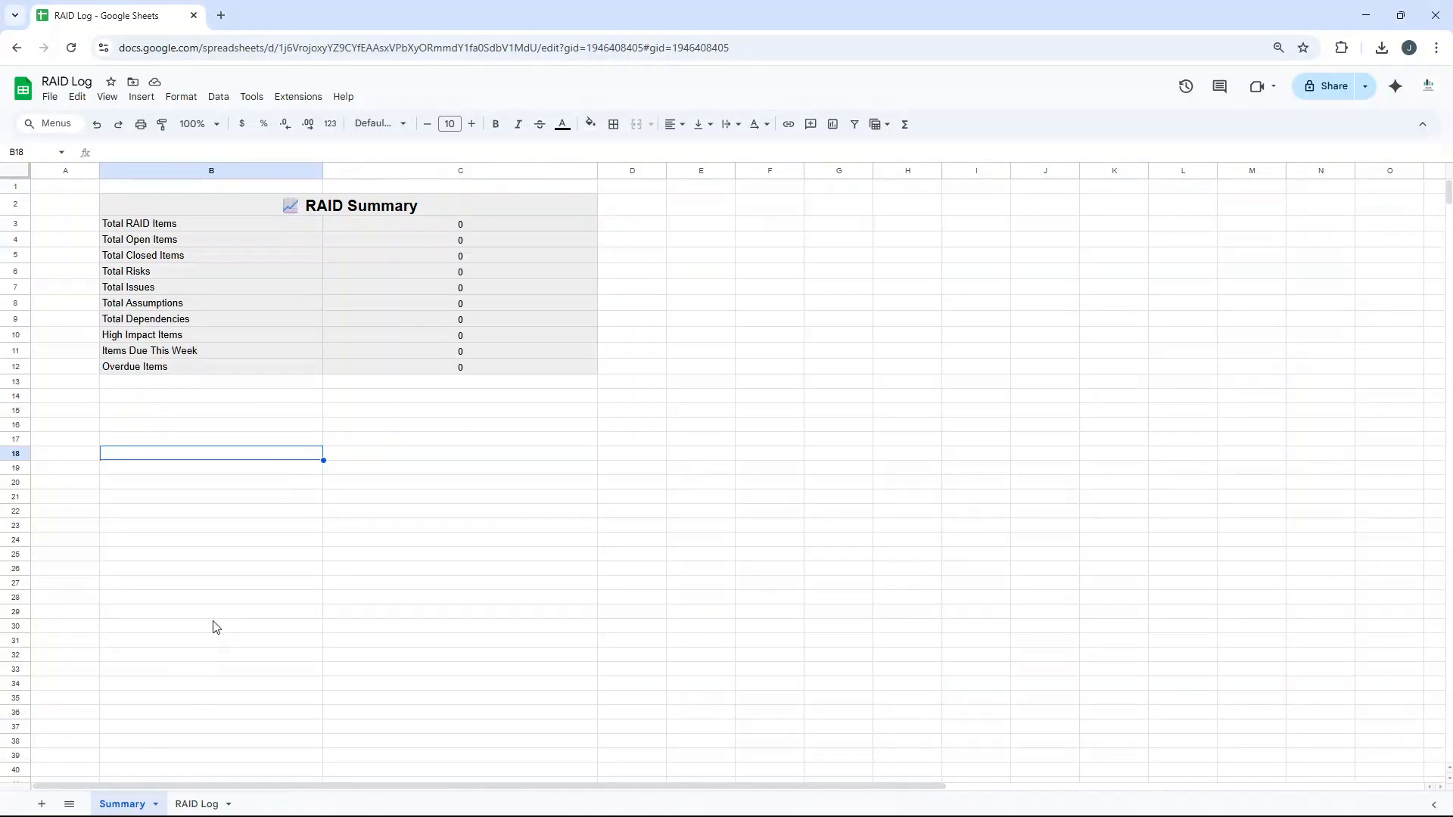
click(275, 222)
click(435, 218)
double_click(439, 222)
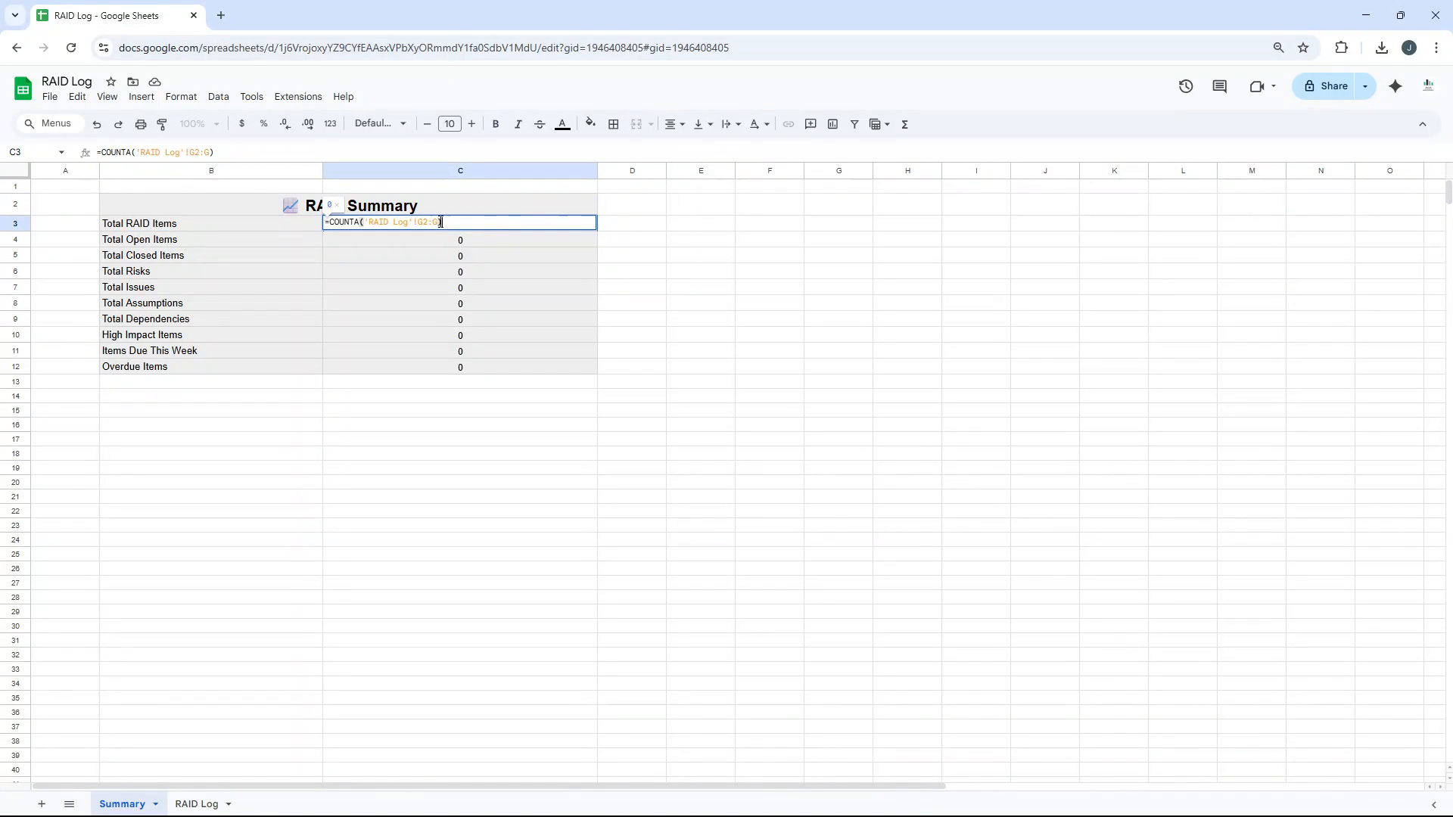
key(Escape)
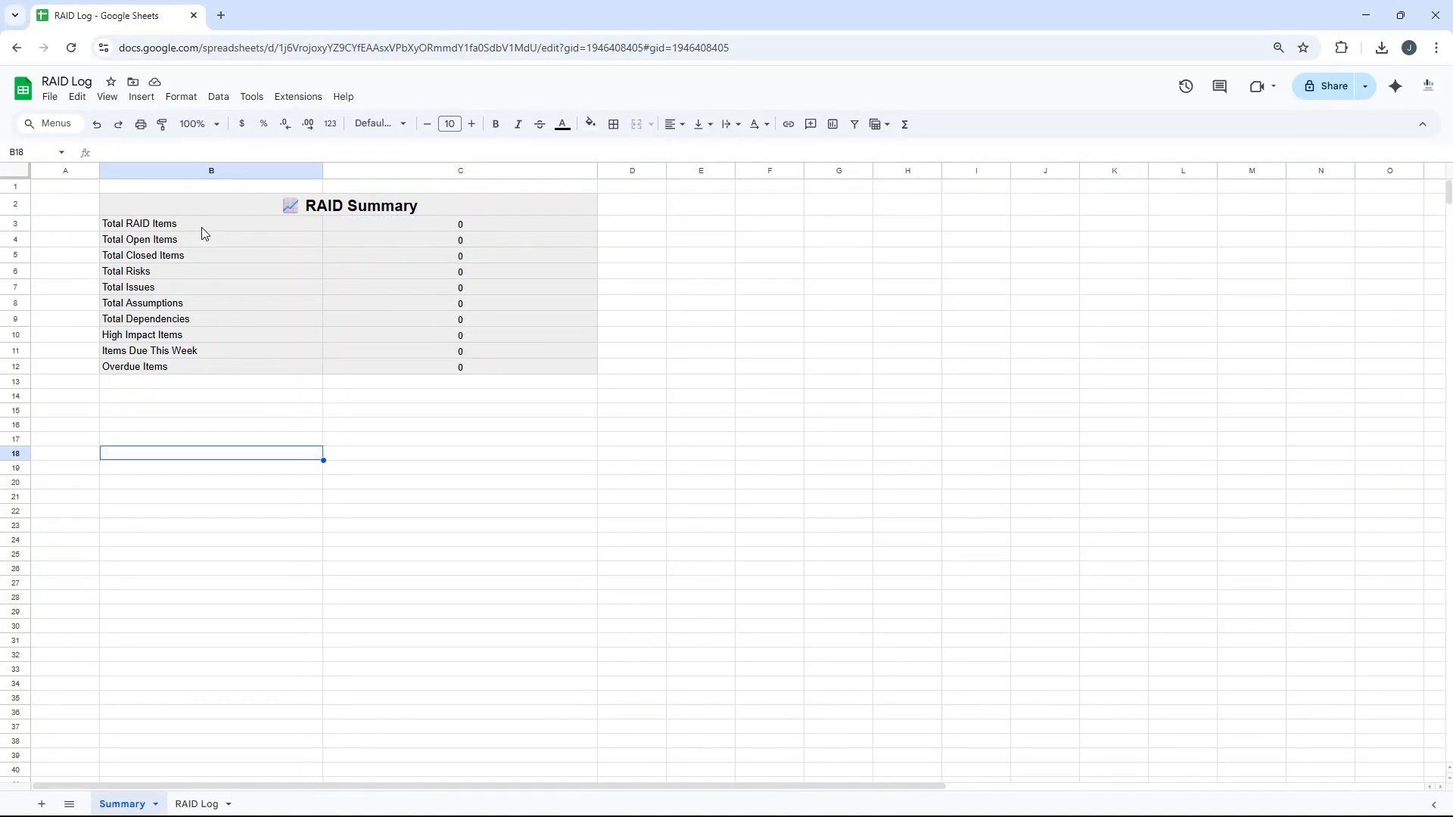
Go through the RAID Summary metric labels one by one, from Total RAID Items down to Overdue Items.
drag(201, 225, 266, 342)
click(194, 229)
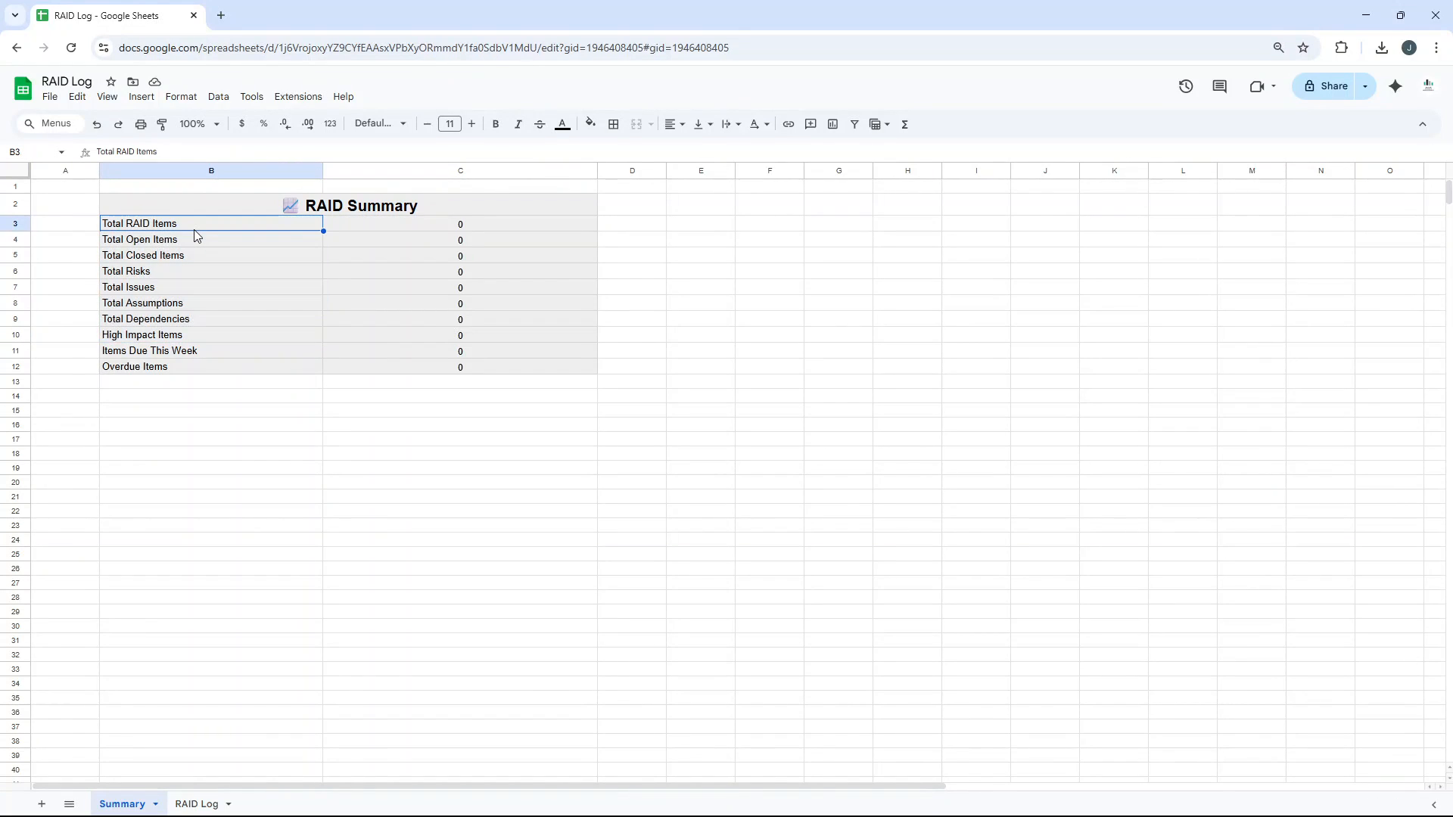
click(190, 240)
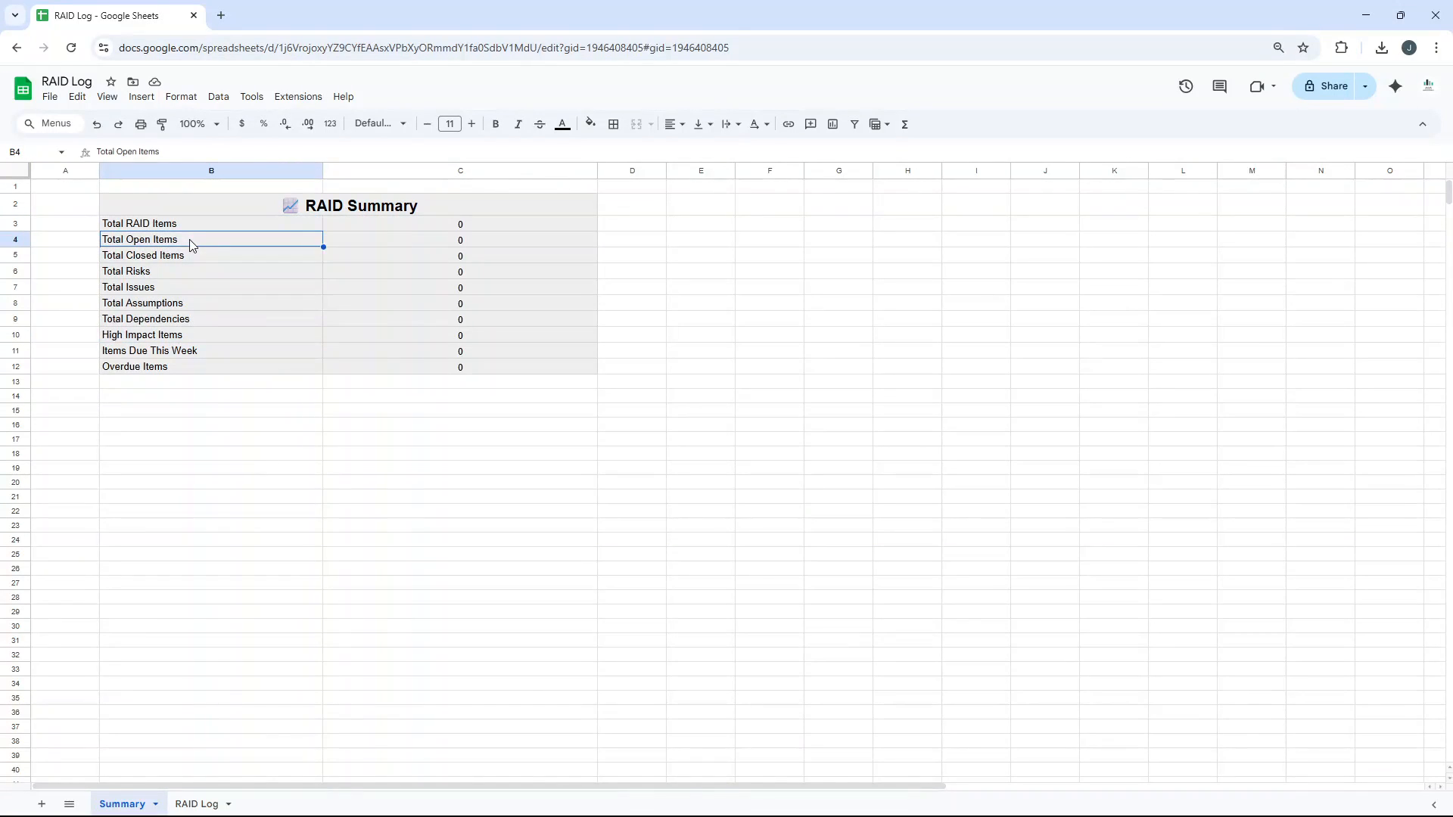
click(242, 256)
click(250, 271)
click(261, 292)
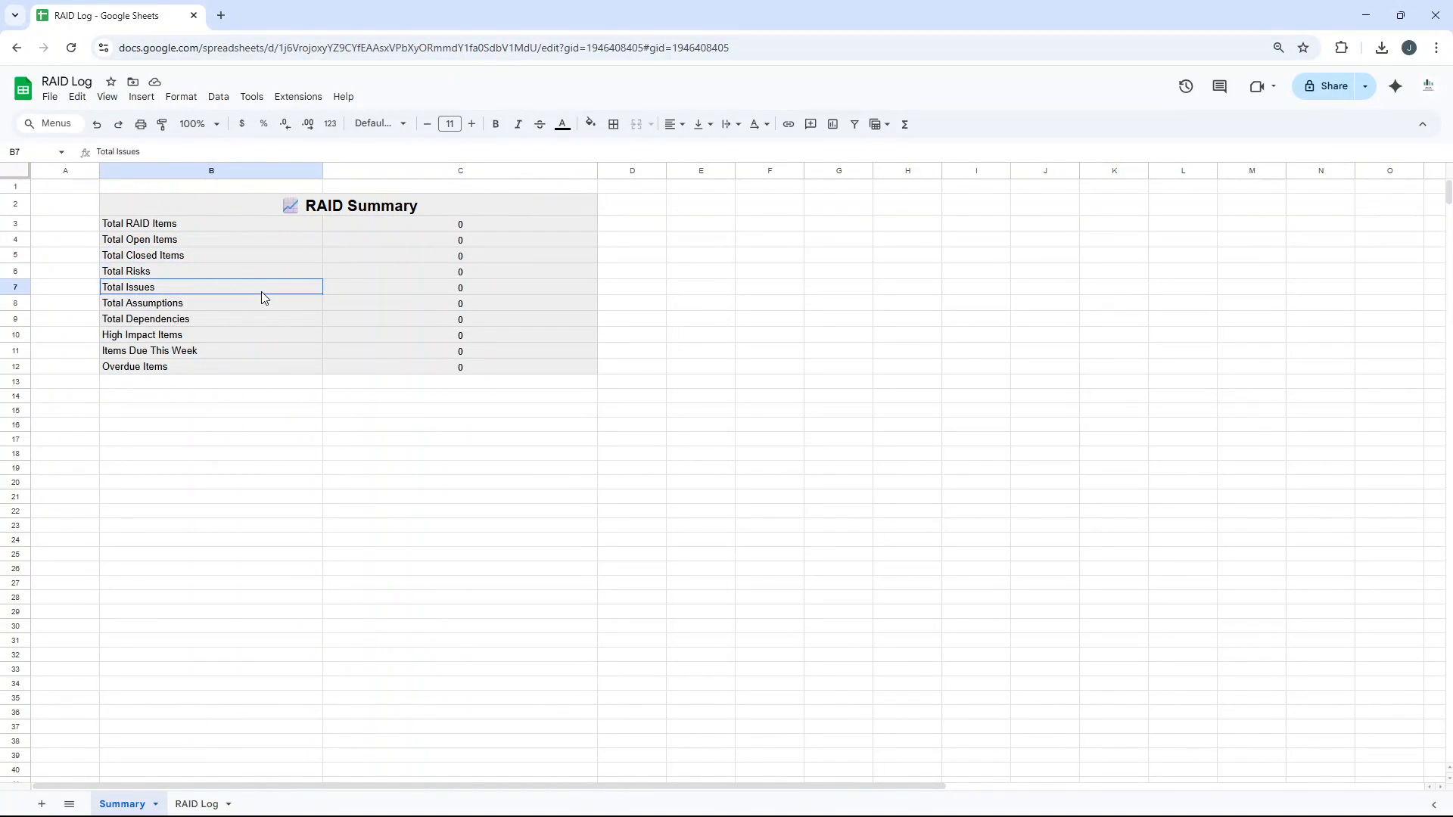
click(263, 306)
click(262, 321)
click(268, 334)
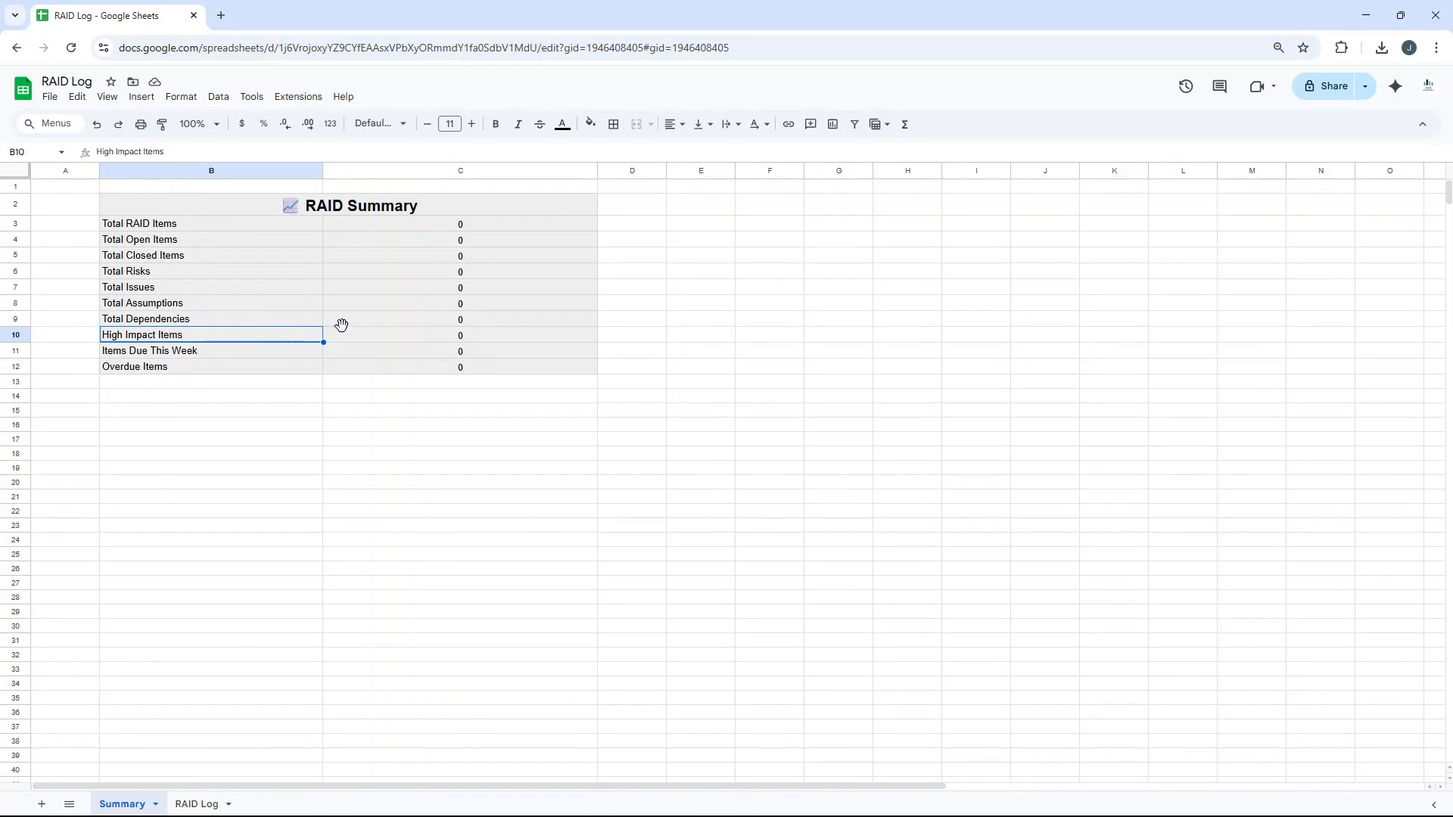
click(250, 352)
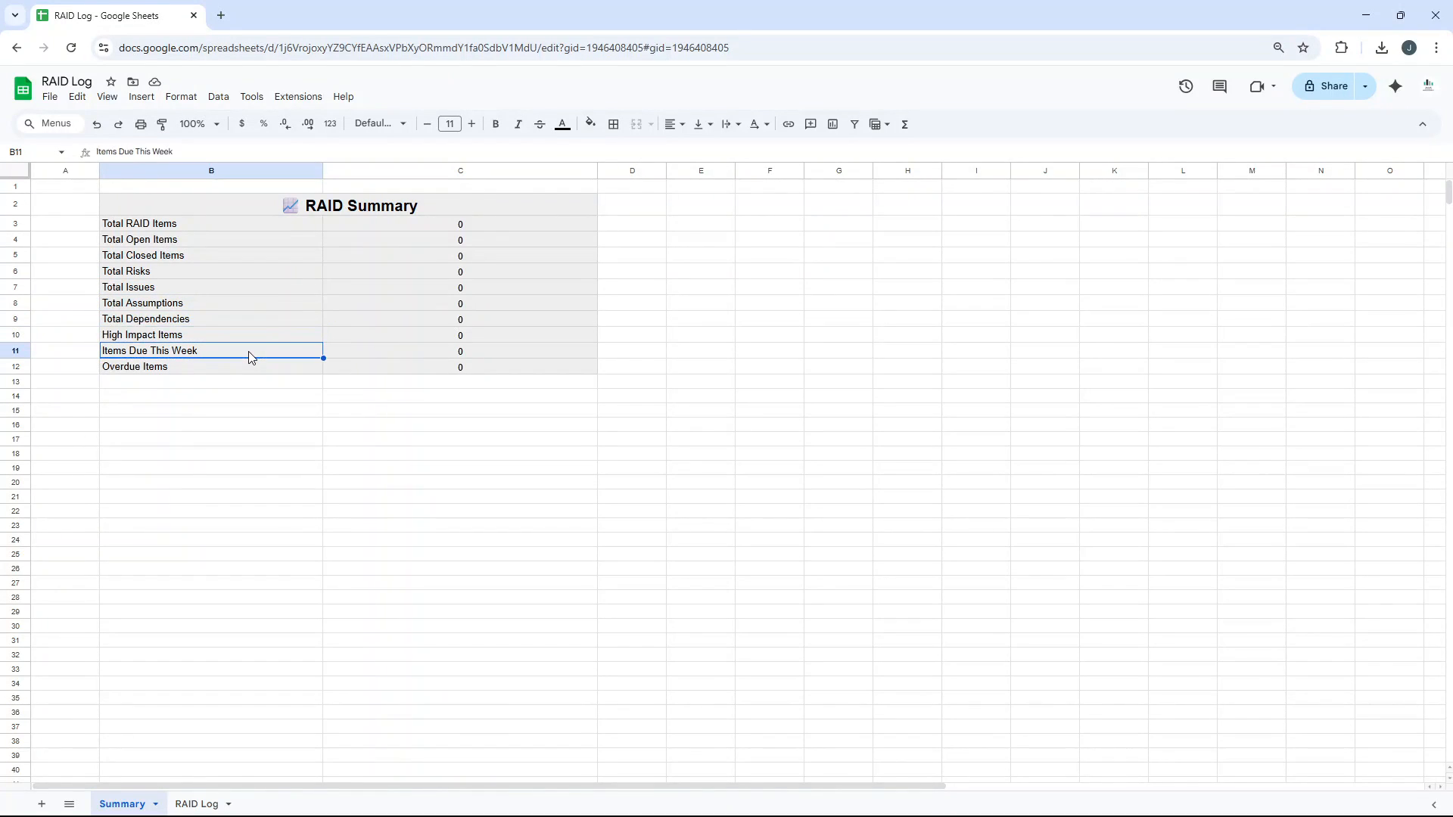
click(262, 370)
Inspect the formulas for Total RAID Items, Total Open Items and Total Closed Items unchanged, and return to the RAID Log sheet.
double_click(452, 228)
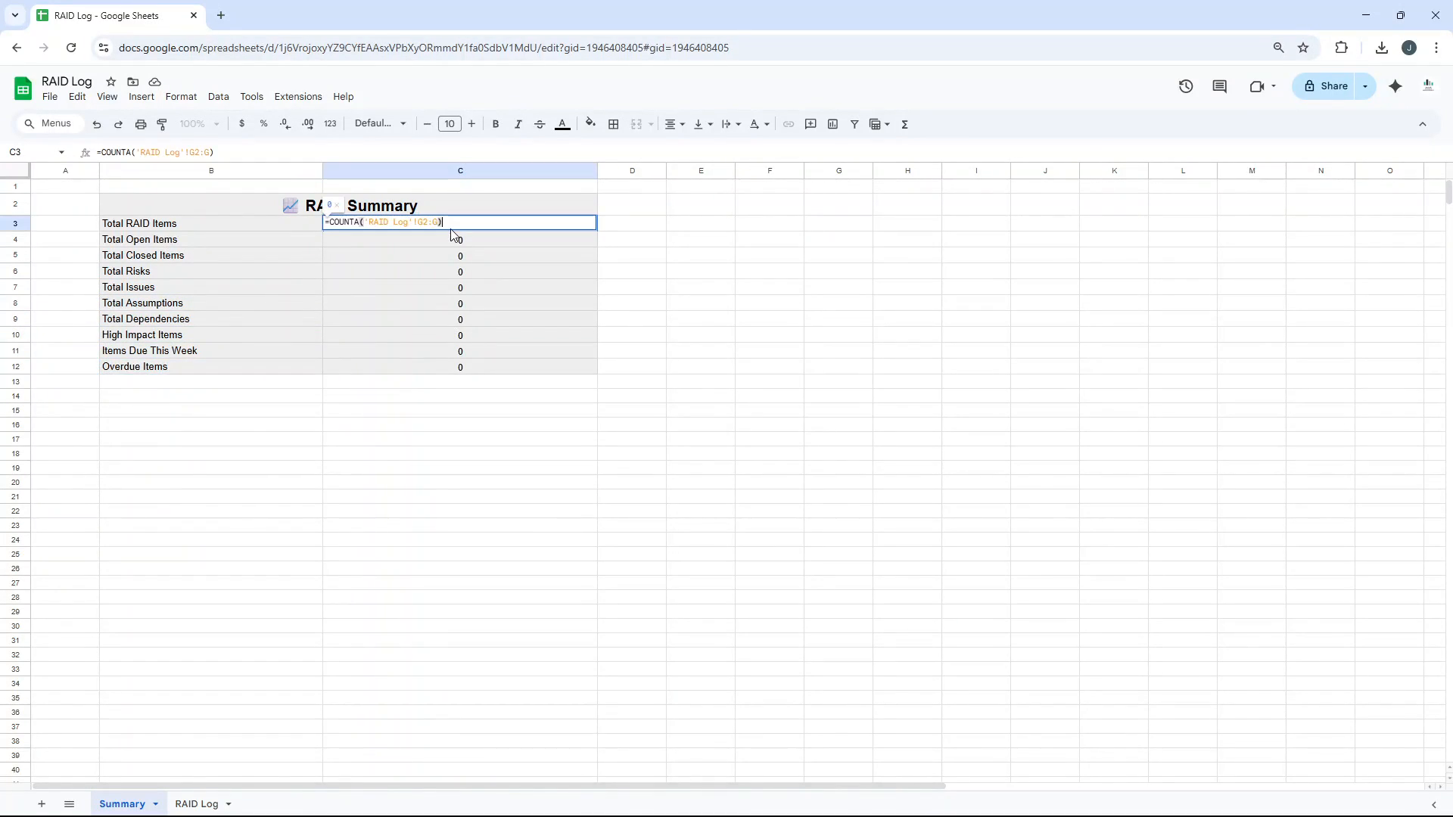
double_click(447, 240)
triple_click(447, 256)
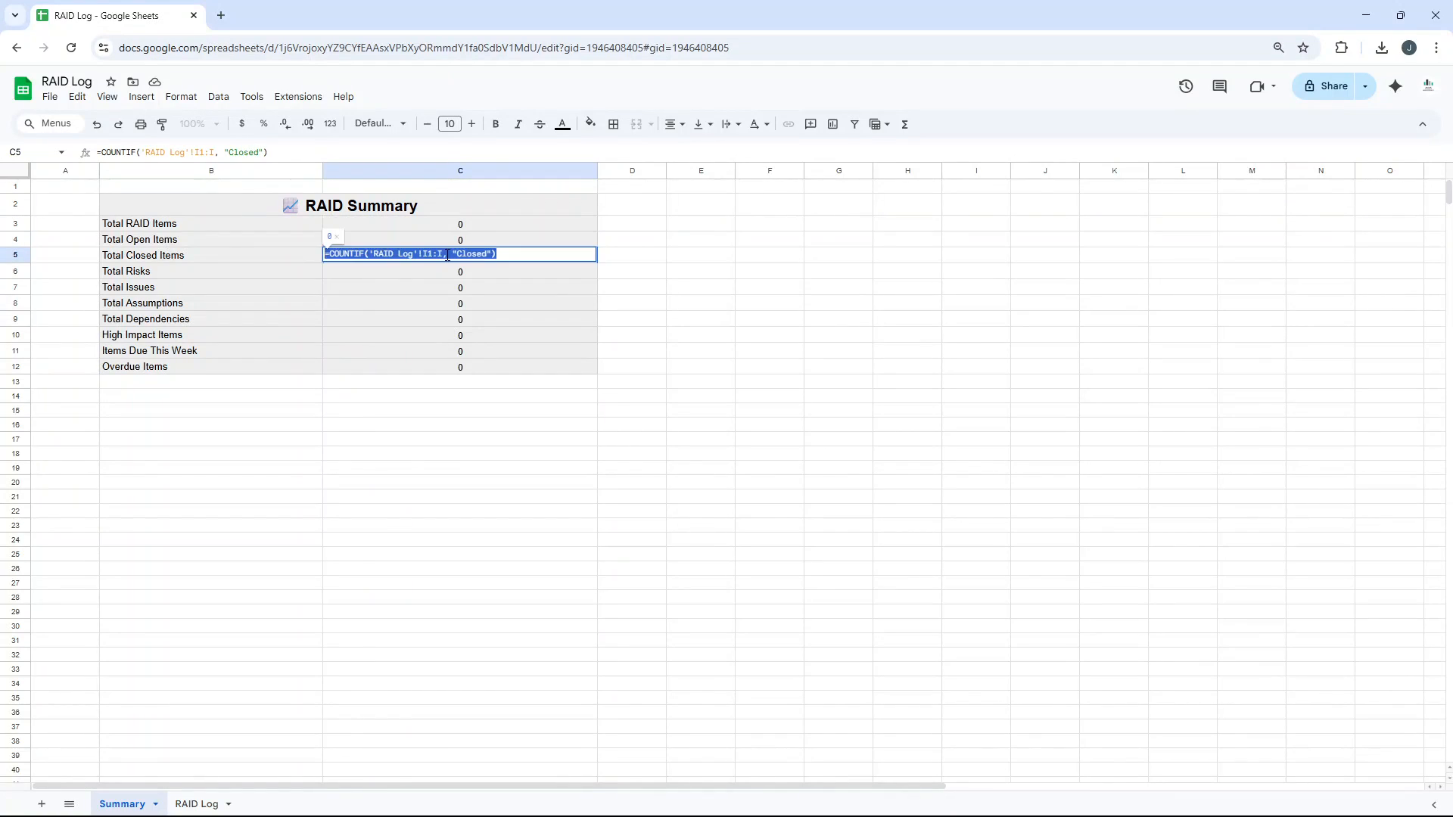
click(723, 307)
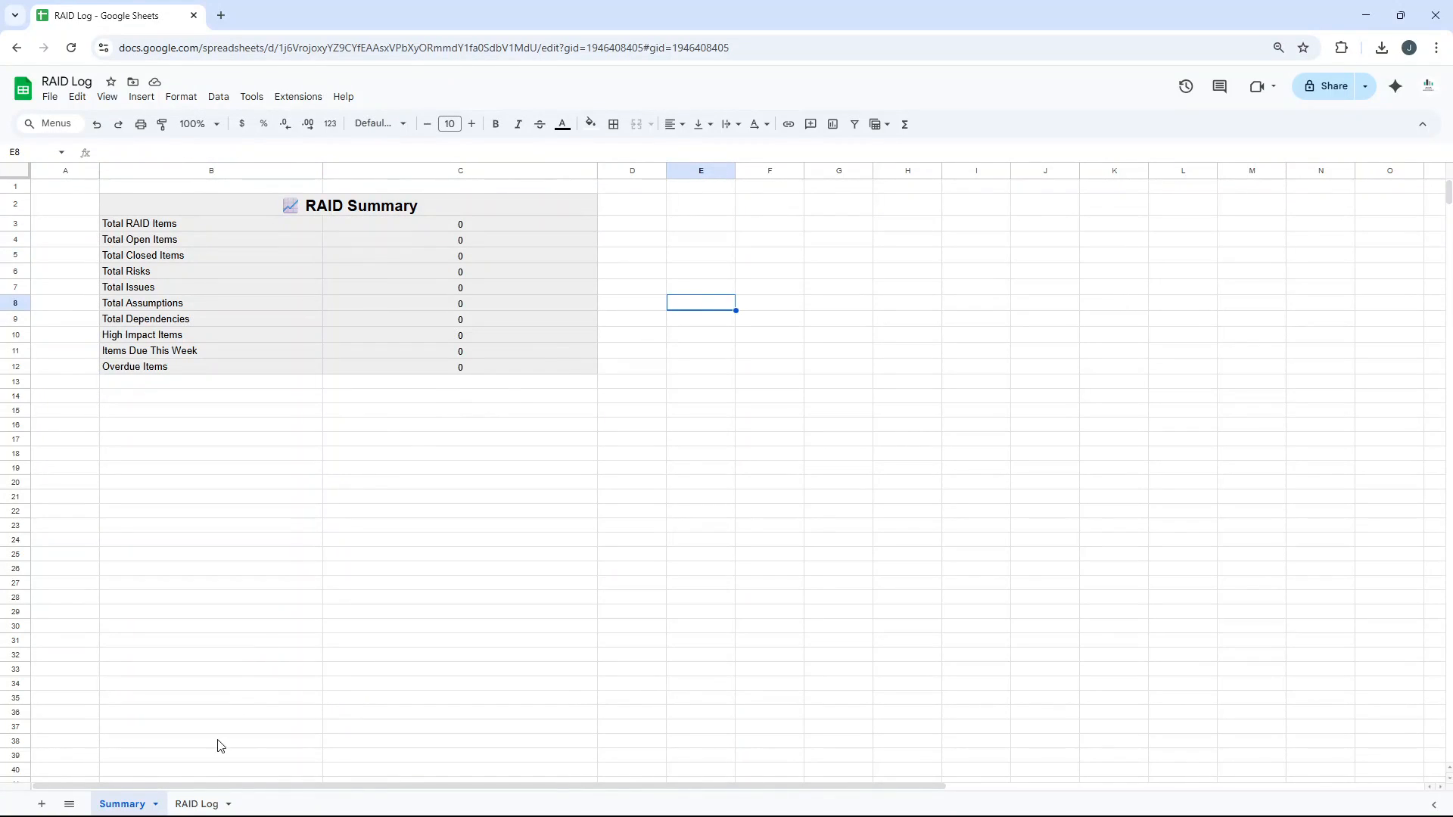
click(198, 804)
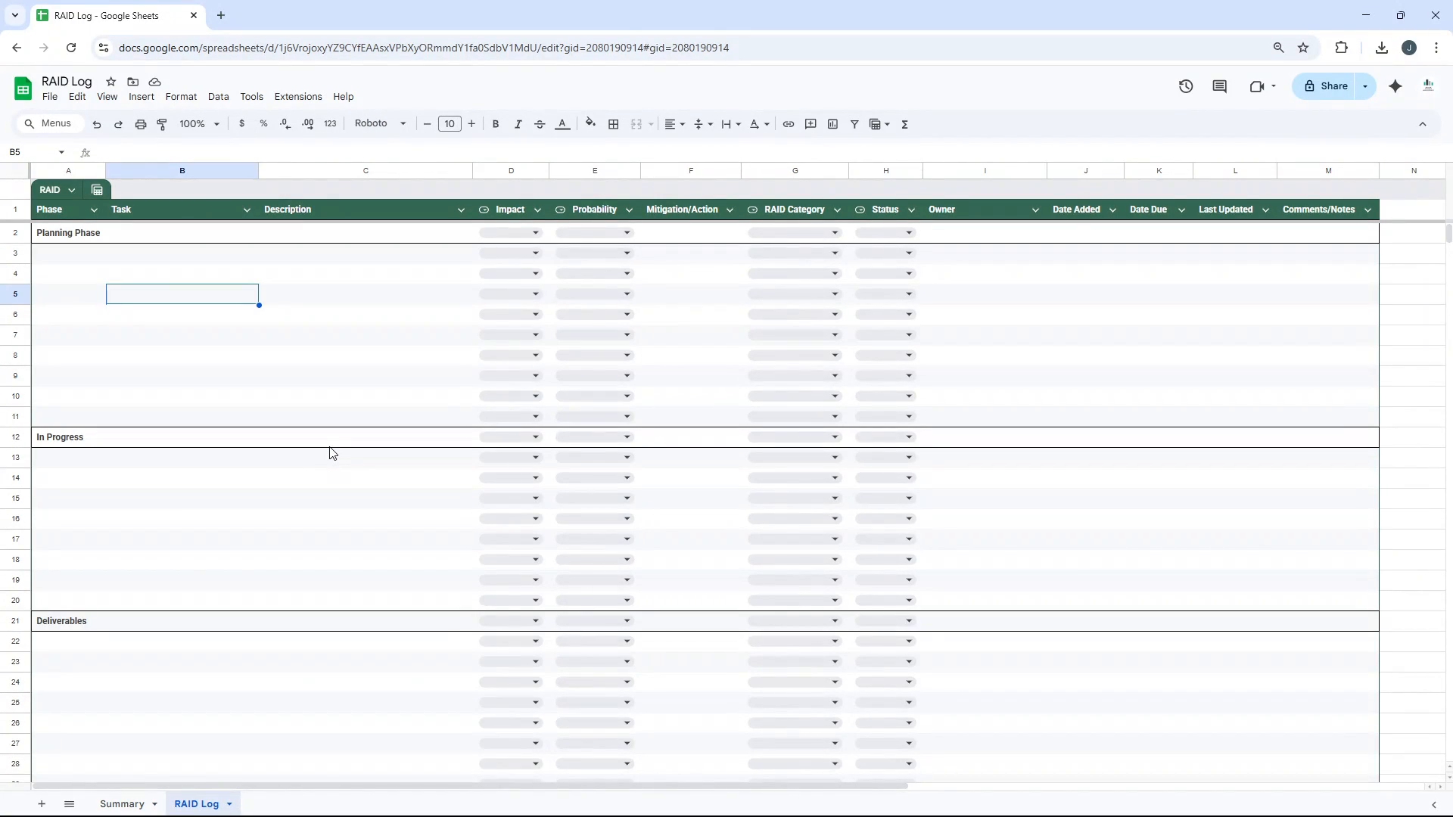